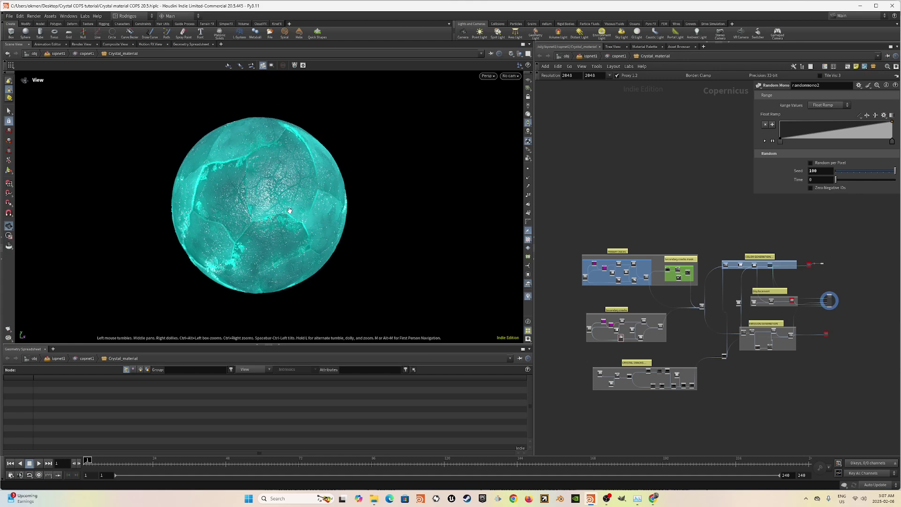
Examine the finished crystal material on the preview sphere up close from slightly different angles.
{"action": "scroll", "coordinate": [289, 210], "scroll_direction": "up", "scroll_amount": 2}
{"action": "left_click_drag", "start_coordinate": [286, 219], "coordinate": [284, 210]}
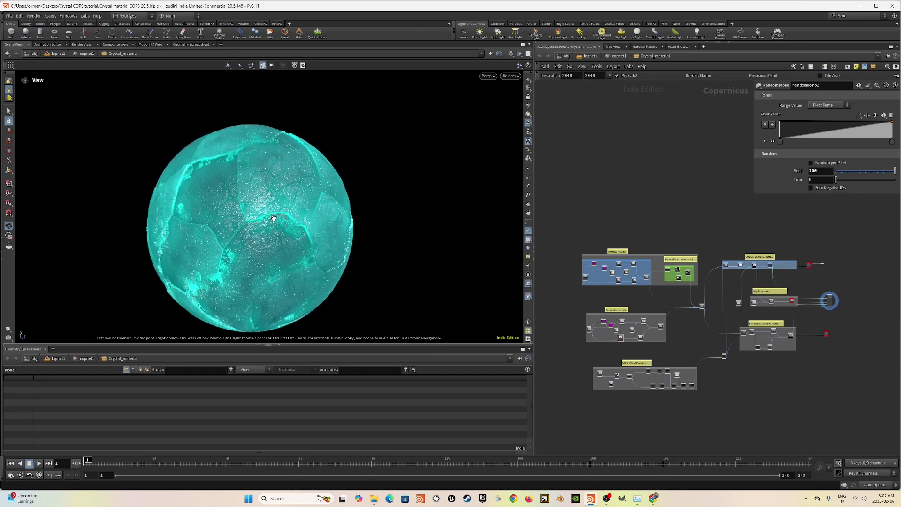
{"action": "left_click_drag", "start_coordinate": [275, 174], "coordinate": [276, 193]}
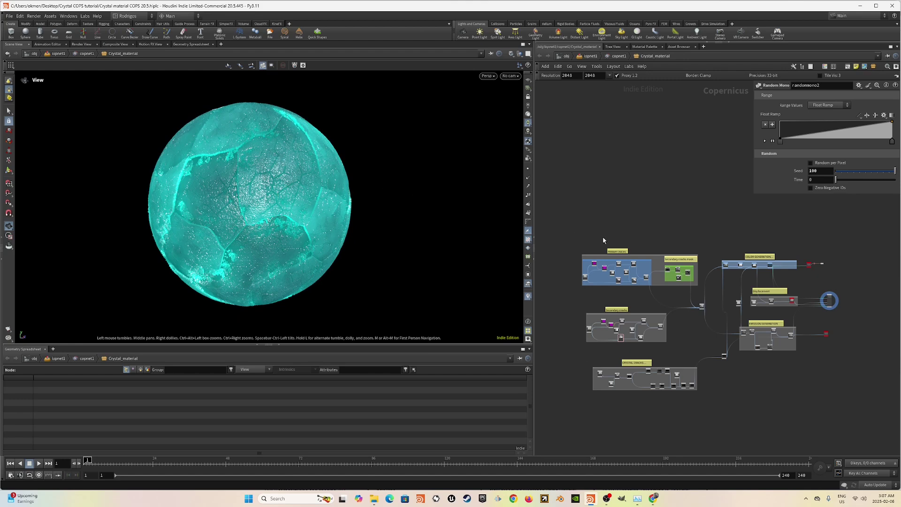
Display the worleynoise1 output from the MAIN CRYSTAL BODY group in the viewport and review the node's parameters.
{"action": "scroll", "coordinate": [624, 230], "scroll_direction": "up", "scroll_amount": 3}
{"action": "middle_click_drag", "start_coordinate": [623, 230], "coordinate": [696, 206]}
{"action": "scroll", "coordinate": [634, 307], "scroll_direction": "up", "scroll_amount": 8}
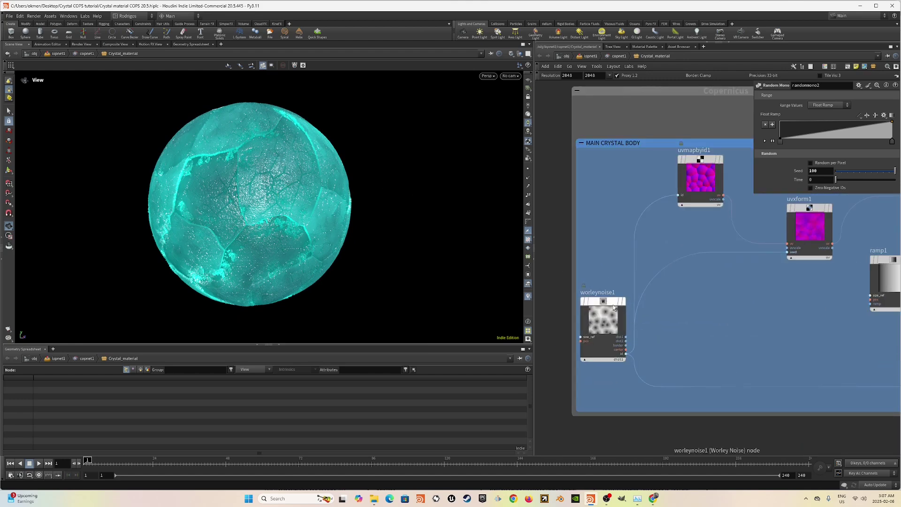
{"action": "left_click", "coordinate": [625, 305]}
{"action": "left_click_drag", "start_coordinate": [396, 235], "coordinate": [289, 209]}
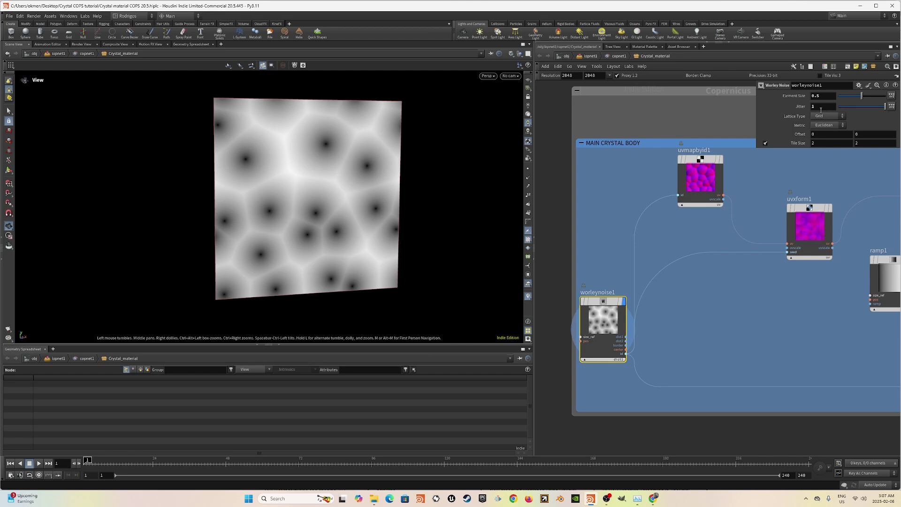
{"action": "middle_click_drag", "start_coordinate": [749, 192], "coordinate": [733, 208]}
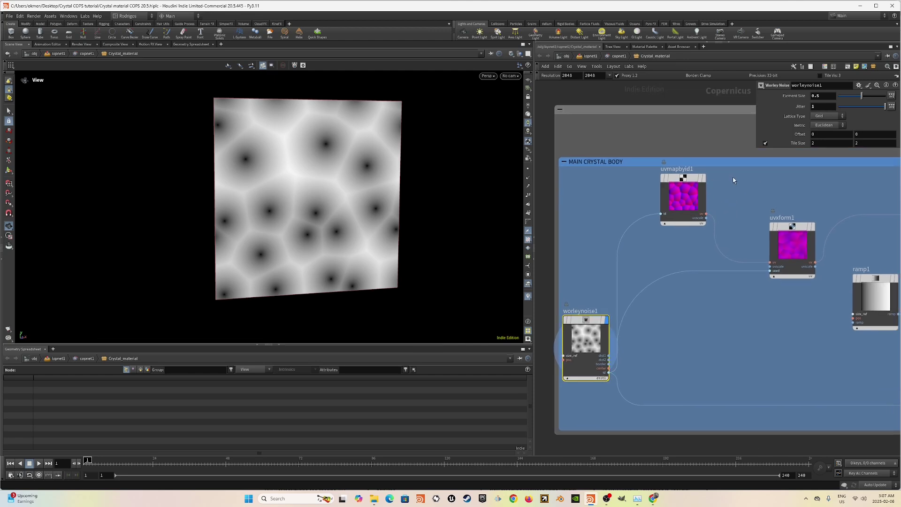
Review the parameters of the uvmapbyid1 and uvxform1 nodes in the MAIN CRYSTAL BODY group.
{"action": "left_click", "coordinate": [693, 199]}
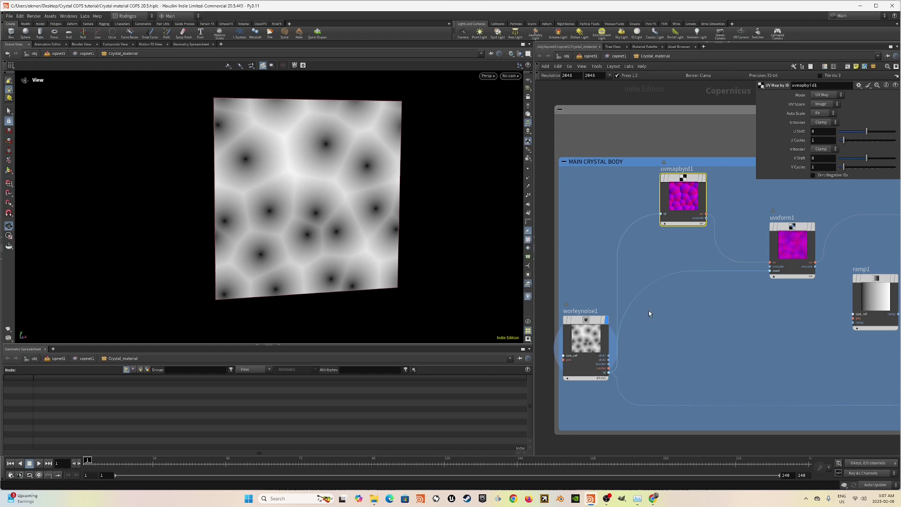
{"action": "middle_click_drag", "start_coordinate": [748, 217], "coordinate": [693, 215]}
{"action": "left_click", "coordinate": [731, 254]}
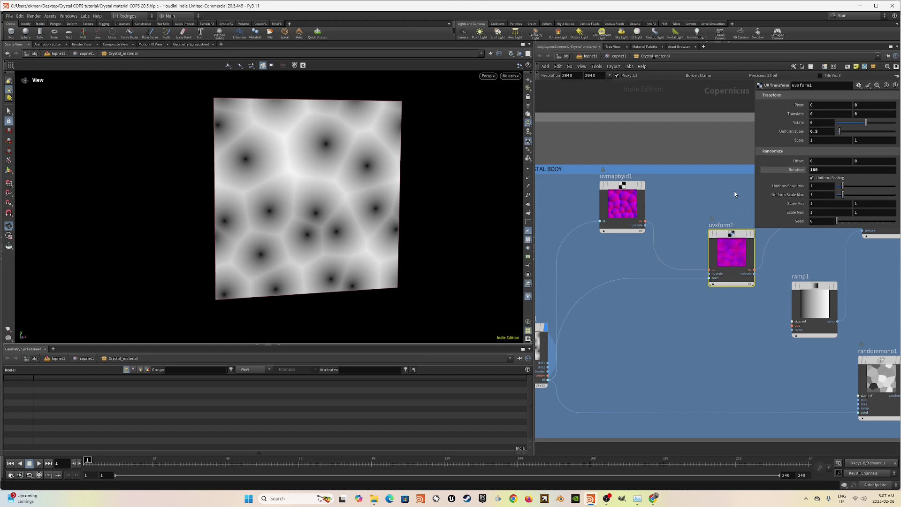
{"action": "scroll", "coordinate": [674, 203], "scroll_direction": "down", "scroll_amount": 3}
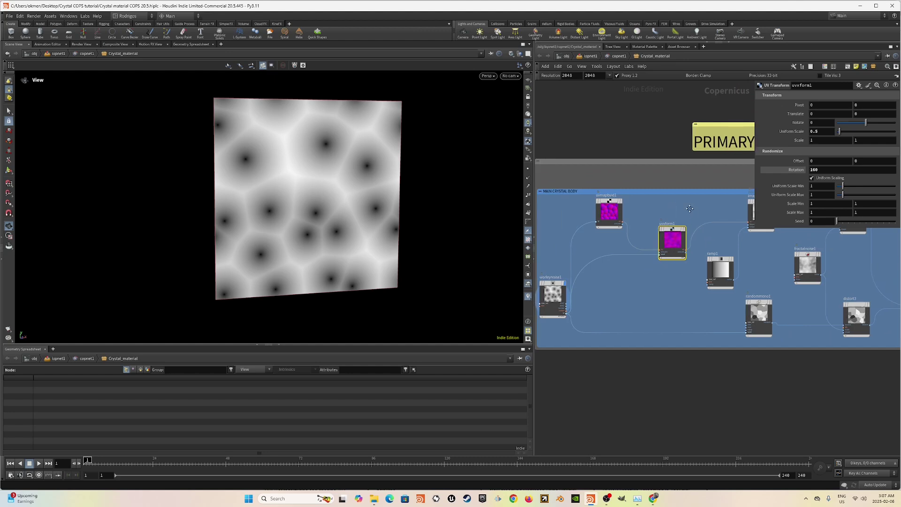
Display the imagesample output in the viewport and compare its parameters with those of uvxform1.
{"action": "middle_click_drag", "start_coordinate": [690, 208], "coordinate": [628, 233]}
{"action": "left_click", "coordinate": [711, 226]}
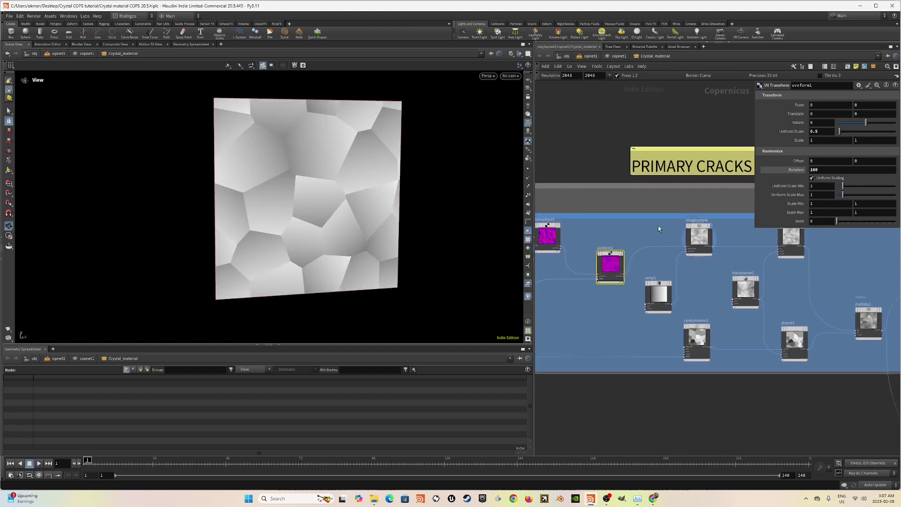
{"action": "left_click", "coordinate": [699, 237]}
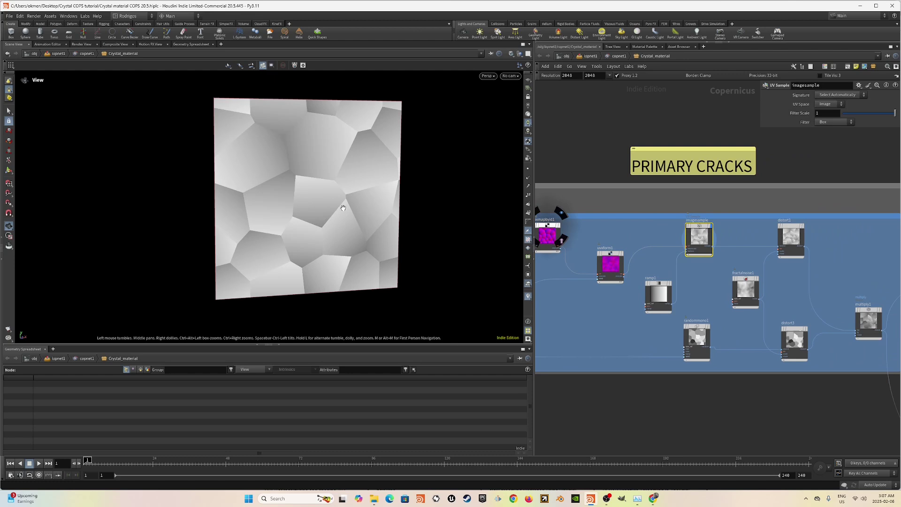
{"action": "left_click", "coordinate": [610, 264]}
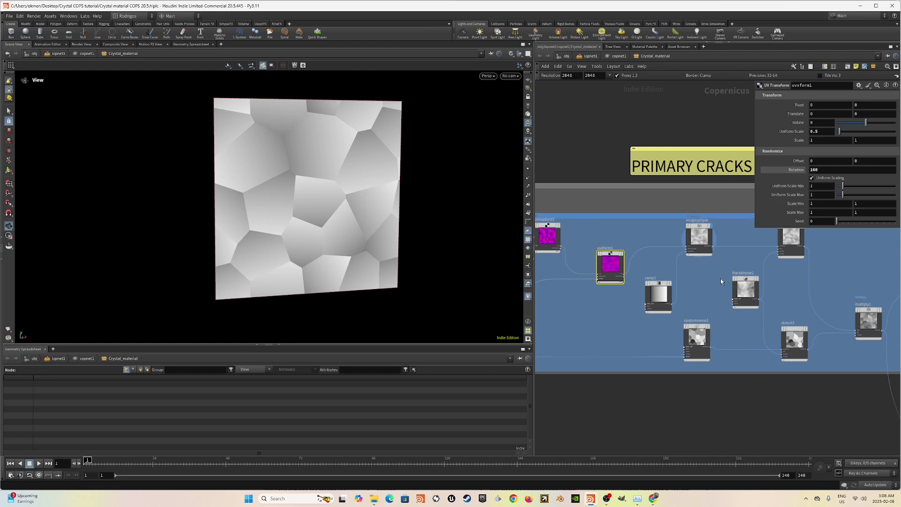
Display the distort1 output in the viewport and review its distortion angle and scale settings.
{"action": "middle_click_drag", "start_coordinate": [720, 278], "coordinate": [673, 276]}
{"action": "scroll", "coordinate": [673, 277], "scroll_direction": "down", "scroll_amount": 2}
{"action": "scroll", "coordinate": [699, 246], "scroll_direction": "up", "scroll_amount": 3}
{"action": "scroll", "coordinate": [700, 247], "scroll_direction": "up", "scroll_amount": 3}
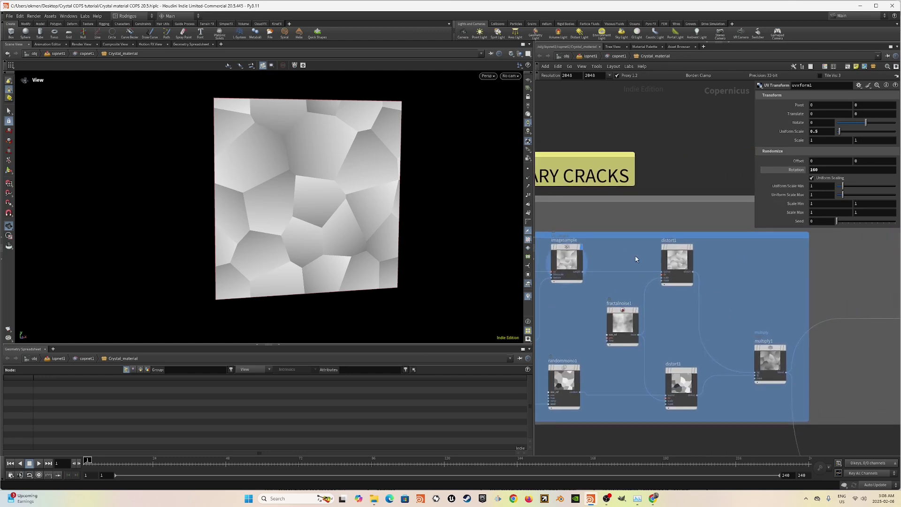
{"action": "left_click", "coordinate": [698, 247]}
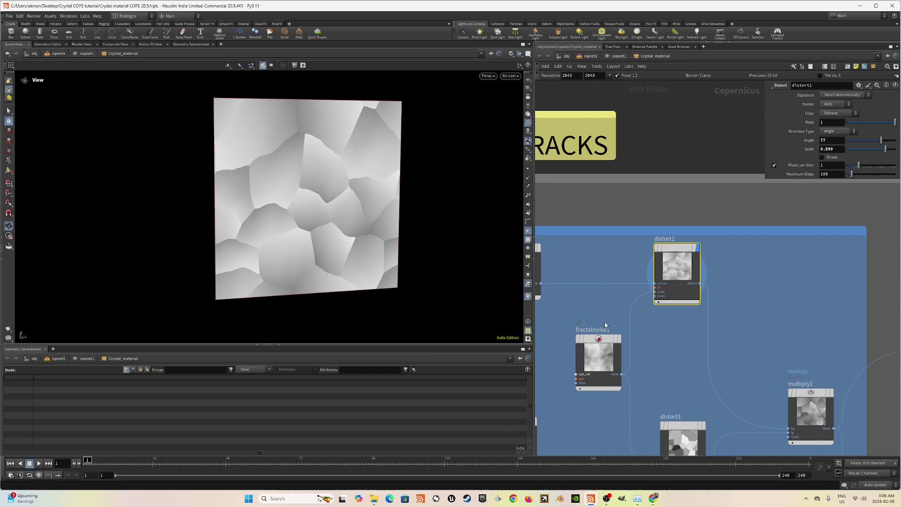
{"action": "scroll", "coordinate": [605, 322], "scroll_direction": "up", "scroll_amount": 2}
Review the fractalnoise1 parameters, including its signature options.
{"action": "left_click", "coordinate": [597, 348]}
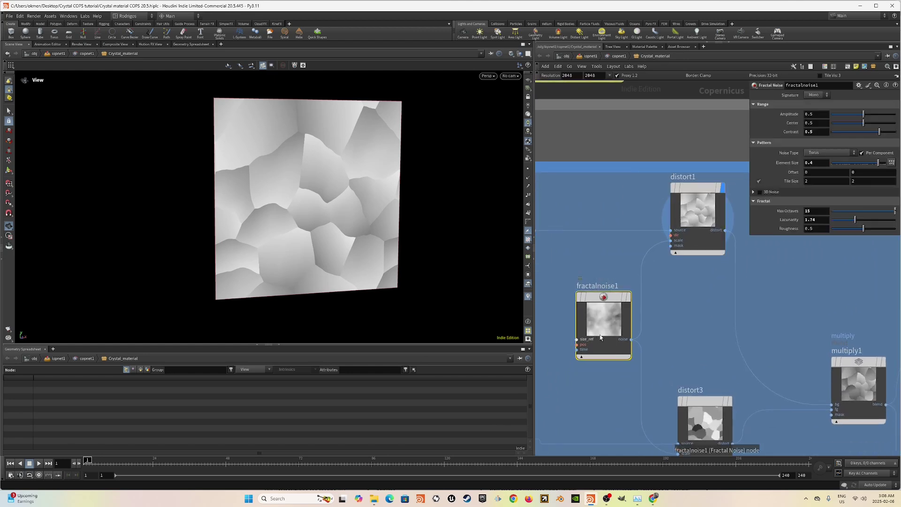
{"action": "middle_click_drag", "start_coordinate": [641, 250], "coordinate": [634, 262]}
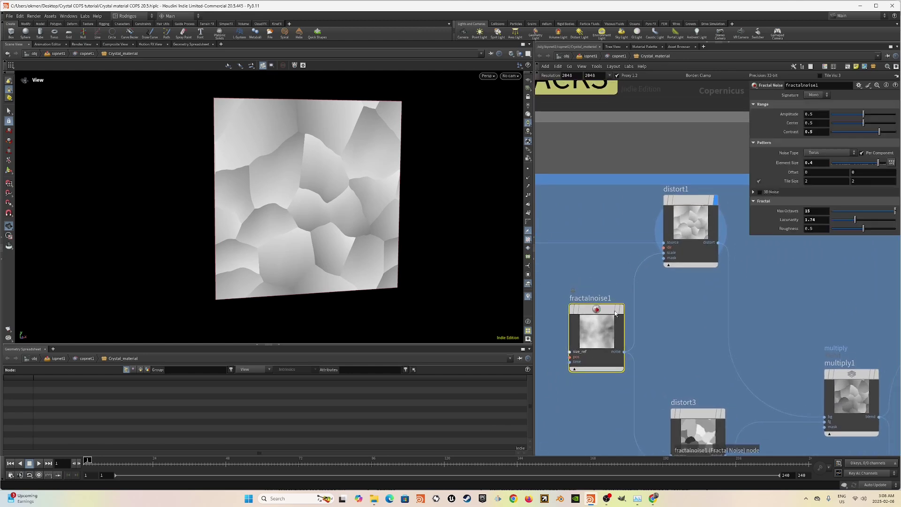
{"action": "left_click", "coordinate": [817, 95]}
{"action": "left_click", "coordinate": [813, 102]}
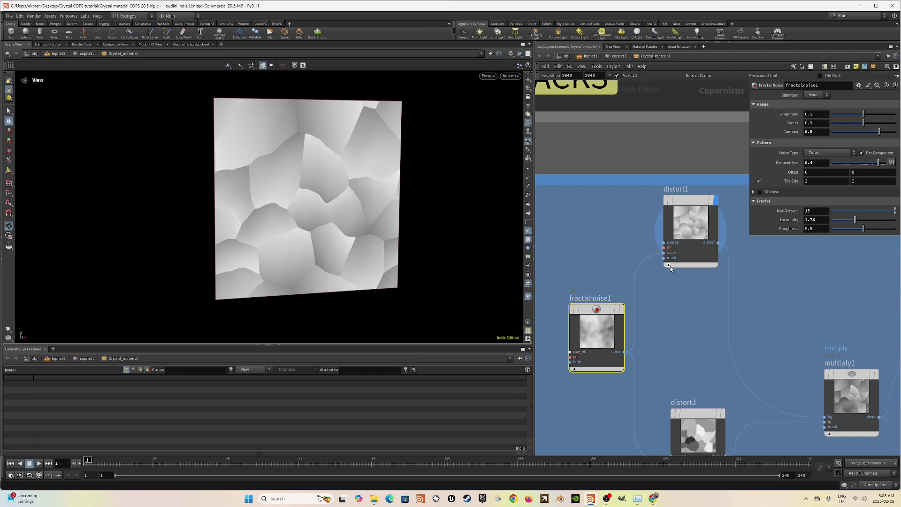
Examine the distorted cell gradients of the distort1 output more closely in the viewport.
{"action": "scroll", "coordinate": [670, 267], "scroll_direction": "down", "scroll_amount": 3}
{"action": "middle_click_drag", "start_coordinate": [673, 288], "coordinate": [711, 295]}
{"action": "scroll", "coordinate": [711, 294], "scroll_direction": "down", "scroll_amount": 3}
{"action": "left_click_drag", "start_coordinate": [393, 233], "coordinate": [330, 213]}
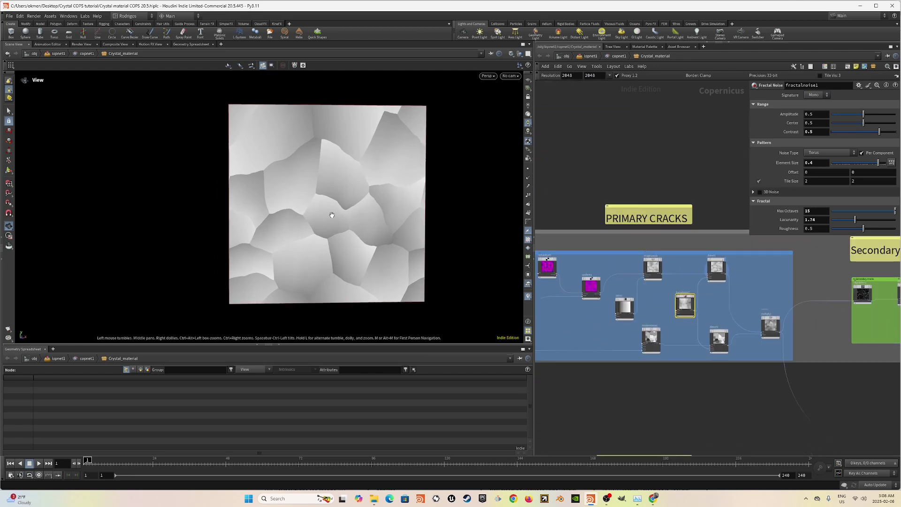
{"action": "scroll", "coordinate": [330, 214], "scroll_direction": "up", "scroll_amount": 2}
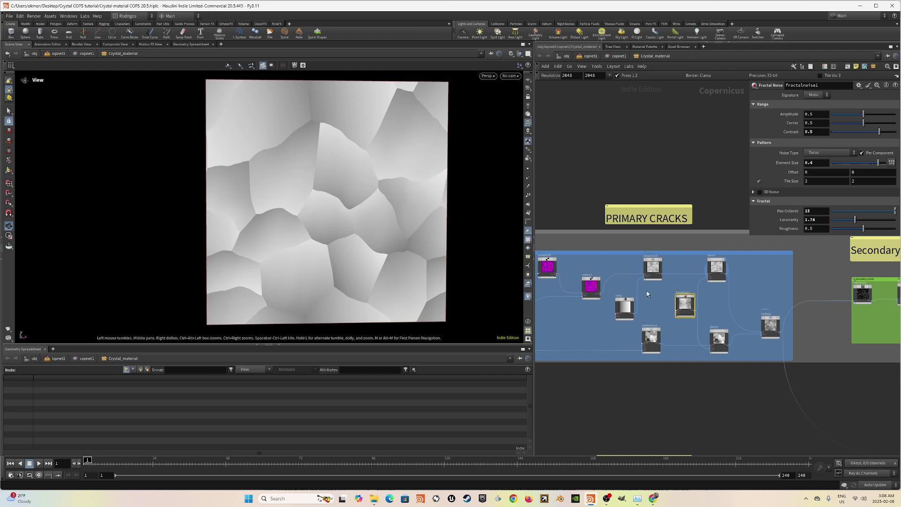
Display the randommono1 output, trace its connection back to worleynoise1, and review randommono1's range and seed parameters.
{"action": "middle_click_drag", "start_coordinate": [614, 335], "coordinate": [721, 322]}
{"action": "scroll", "coordinate": [769, 320], "scroll_direction": "up", "scroll_amount": 5}
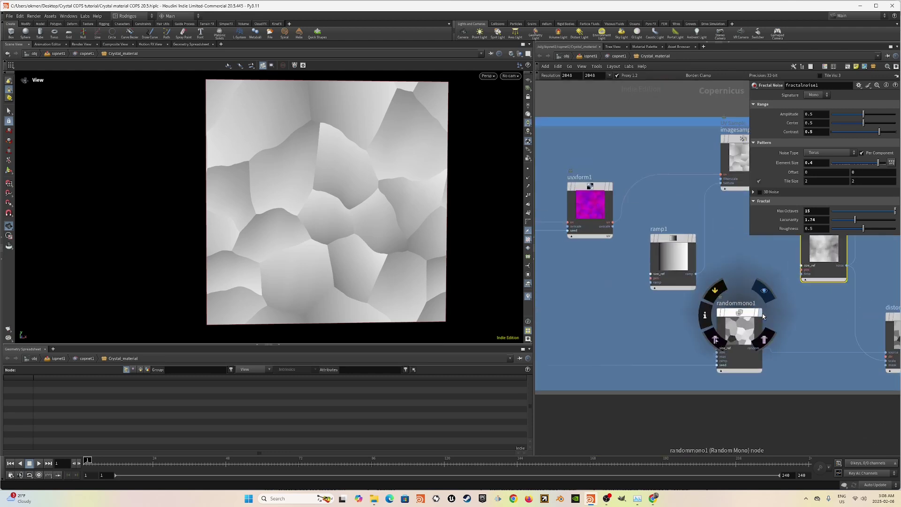
{"action": "left_click", "coordinate": [763, 317]}
{"action": "scroll", "coordinate": [658, 317], "scroll_direction": "down", "scroll_amount": 3}
{"action": "scroll", "coordinate": [689, 306], "scroll_direction": "up", "scroll_amount": 3}
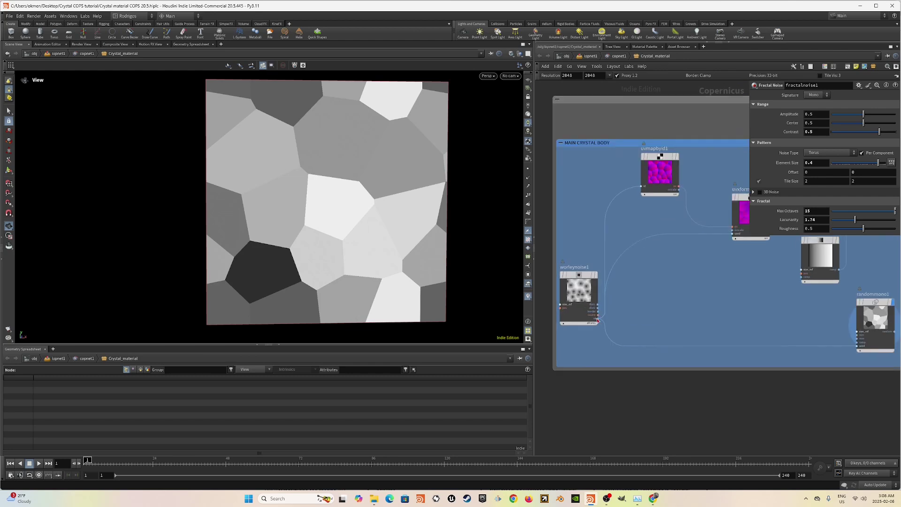
{"action": "middle_click_drag", "start_coordinate": [689, 306], "coordinate": [768, 315]}
{"action": "scroll", "coordinate": [767, 317], "scroll_direction": "down", "scroll_amount": 2}
{"action": "scroll", "coordinate": [631, 308], "scroll_direction": "down", "scroll_amount": 6}
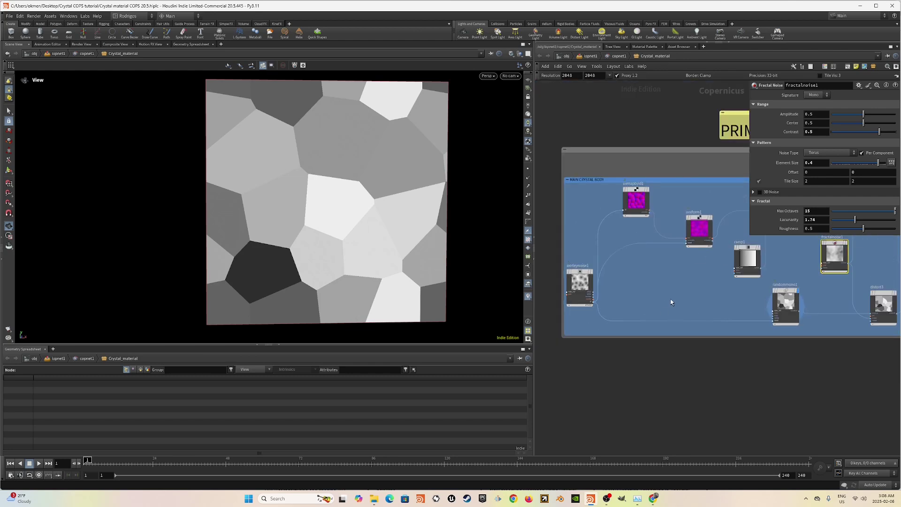
{"action": "scroll", "coordinate": [715, 300], "scroll_direction": "up", "scroll_amount": 3}
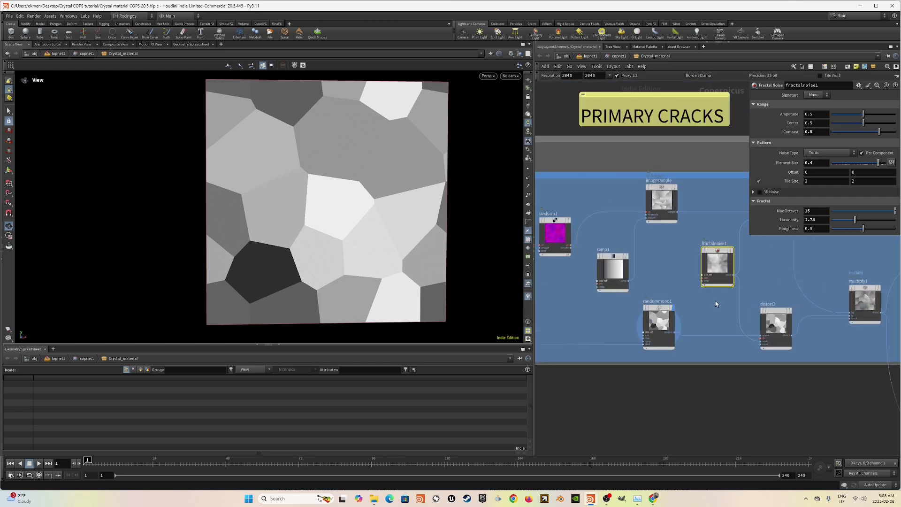
{"action": "left_click", "coordinate": [666, 319]}
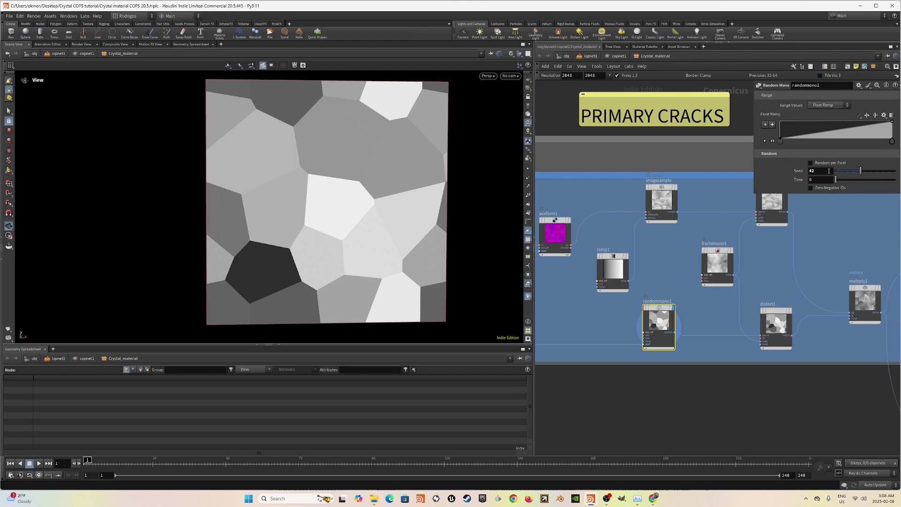
Display the distort3 output fed by randommono1 and review the node's parameters.
{"action": "middle_click_drag", "start_coordinate": [738, 288], "coordinate": [678, 292]}
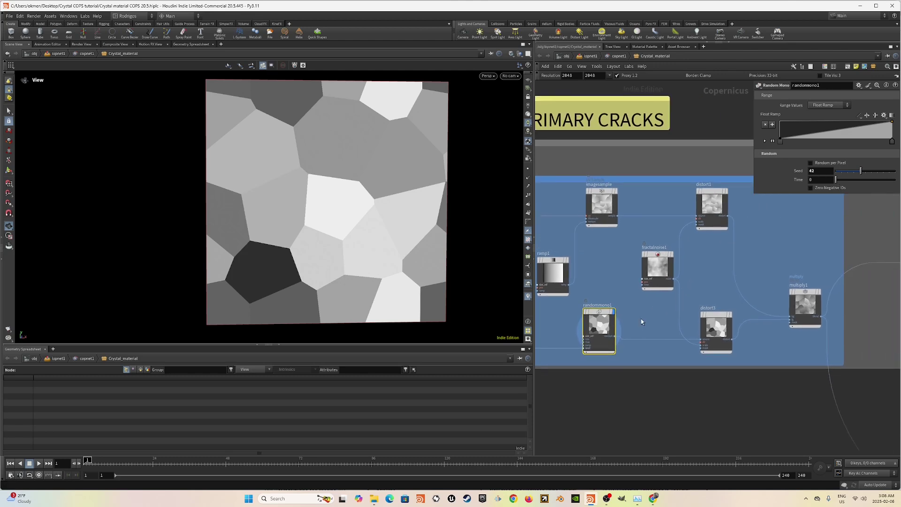
{"action": "left_click", "coordinate": [725, 348]}
{"action": "left_click", "coordinate": [733, 312]}
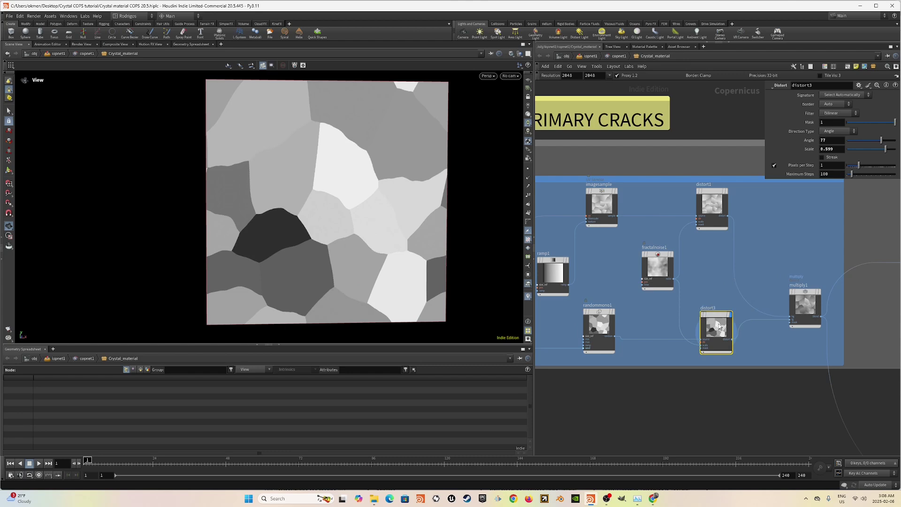
Display the multiply1 blend of the two distorted patterns, review its blend settings, and examine the combined result.
{"action": "left_click", "coordinate": [821, 277]}
{"action": "left_click", "coordinate": [799, 313]}
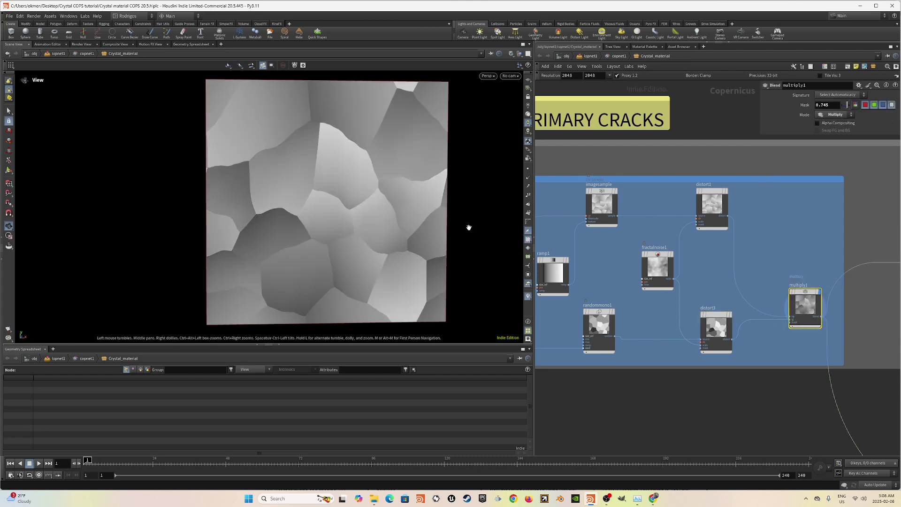
{"action": "left_click_drag", "start_coordinate": [350, 190], "coordinate": [338, 194]}
{"action": "right_click_drag", "start_coordinate": [373, 195], "coordinate": [341, 200]}
{"action": "middle_click_drag", "start_coordinate": [360, 188], "coordinate": [357, 195]}
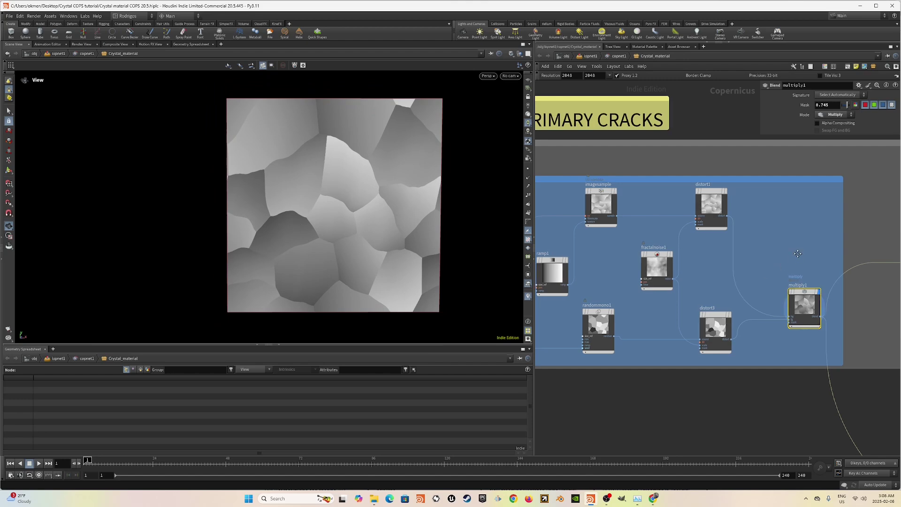
Display the edgedetect2 output from the Secondary cracks mask group and review the node's edge detection settings.
{"action": "scroll", "coordinate": [775, 257], "scroll_direction": "down", "scroll_amount": 5}
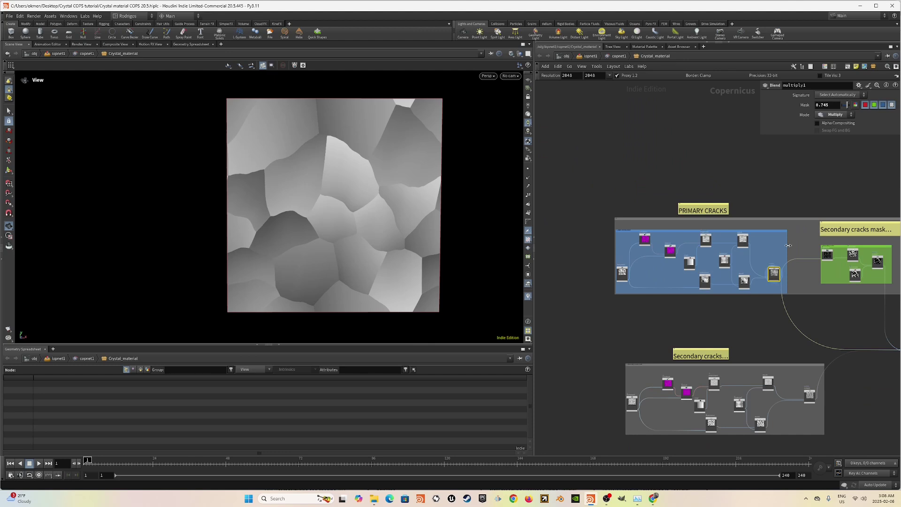
{"action": "scroll", "coordinate": [798, 242], "scroll_direction": "up", "scroll_amount": 2}
{"action": "scroll", "coordinate": [799, 238], "scroll_direction": "up", "scroll_amount": 1}
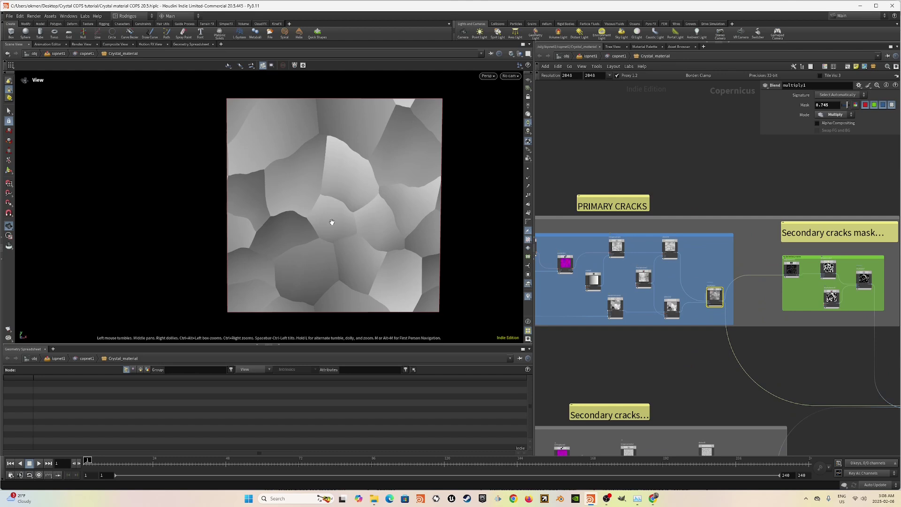
{"action": "scroll", "coordinate": [718, 256], "scroll_direction": "up", "scroll_amount": 2}
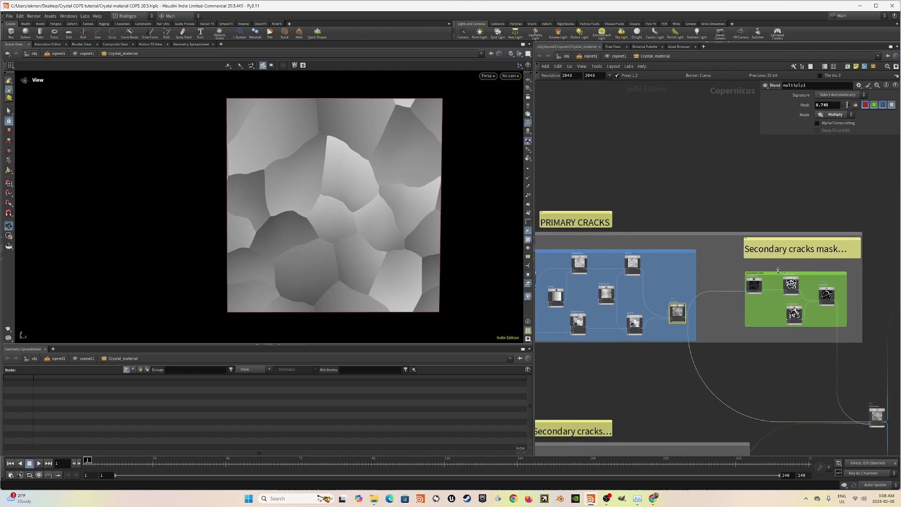
{"action": "scroll", "coordinate": [757, 288], "scroll_direction": "up", "scroll_amount": 1}
{"action": "mouse_move", "coordinate": [756, 285]}
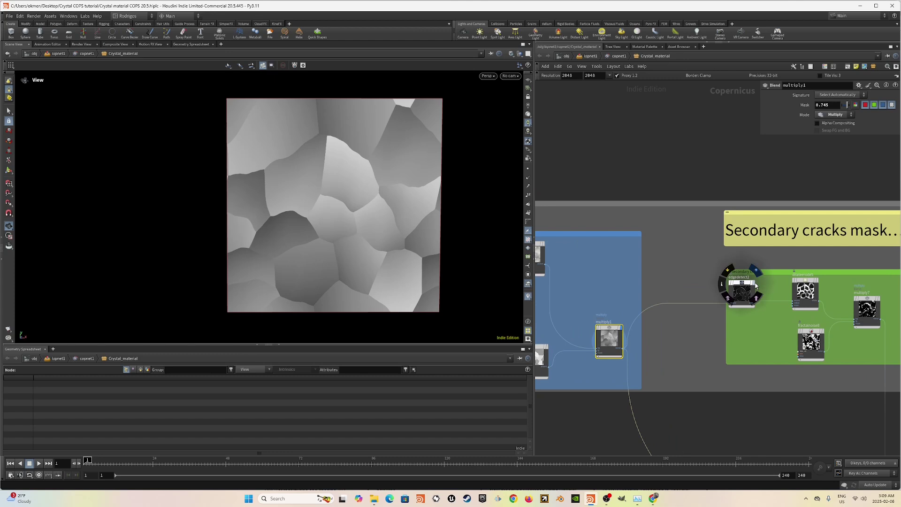
{"action": "left_click", "coordinate": [756, 285]}
{"action": "left_click", "coordinate": [755, 295]}
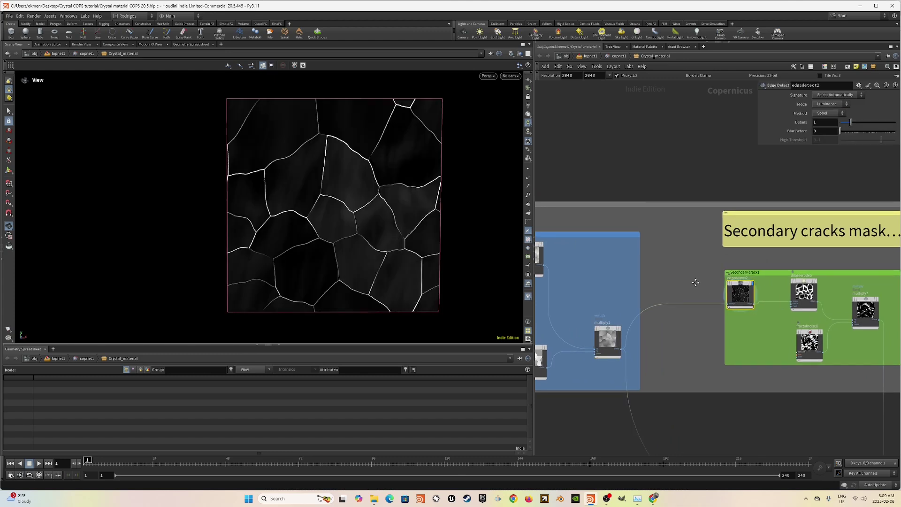
{"action": "scroll", "coordinate": [798, 282], "scroll_direction": "up", "scroll_amount": 1}
Display the Dilate Erode node's output in the Secondary cracks group, review its settings, and examine the thickened edges.
{"action": "left_click", "coordinate": [813, 273]}
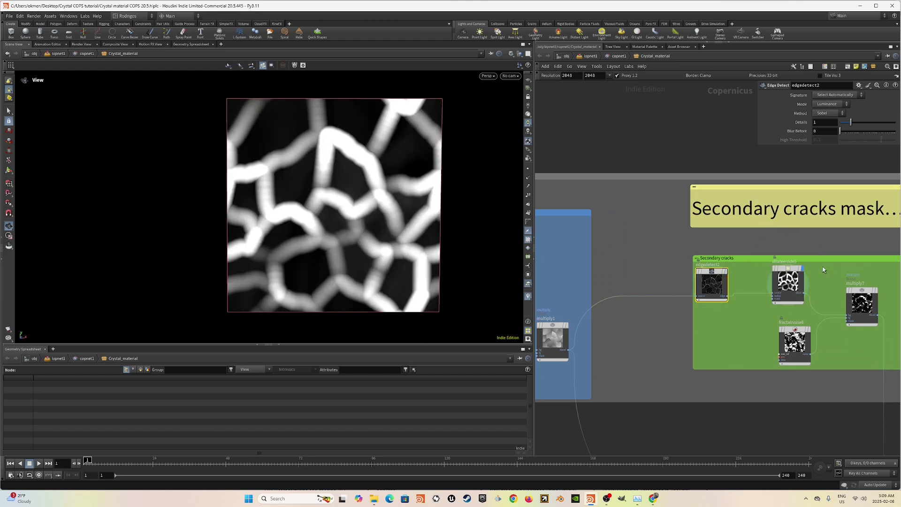
{"action": "left_click", "coordinate": [791, 281]}
{"action": "middle_click_drag", "start_coordinate": [665, 273], "coordinate": [646, 263]}
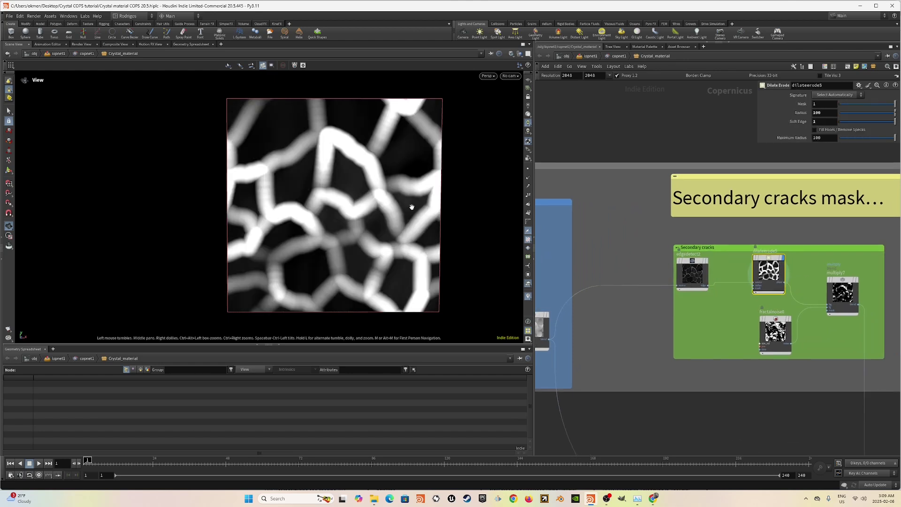
{"action": "left_click_drag", "start_coordinate": [364, 195], "coordinate": [366, 191]}
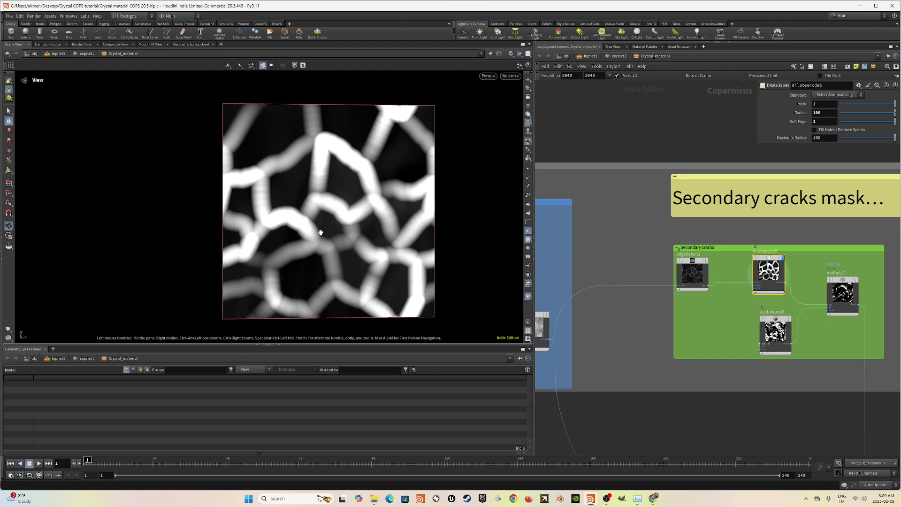
Display the multiply7 blend in the Secondary cracks mask group and review the settings of its fractalnoise8 input.
{"action": "left_click", "coordinate": [797, 279]}
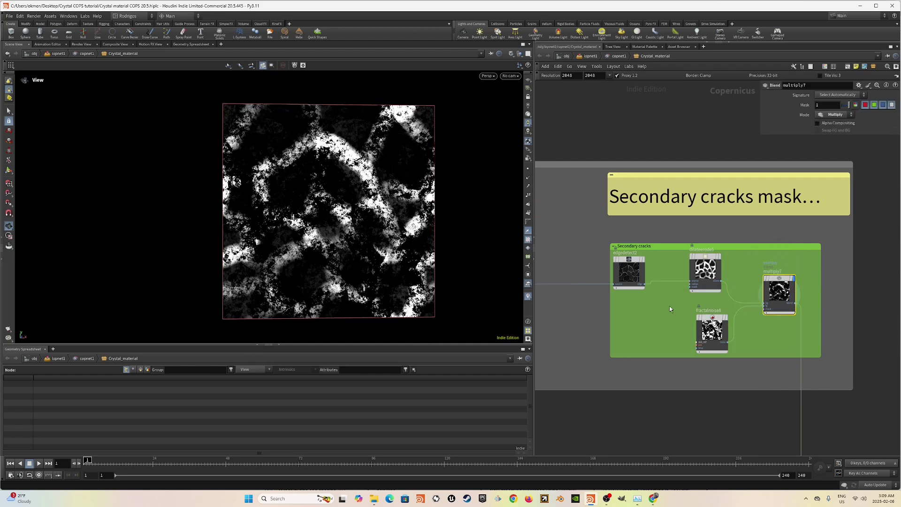
{"action": "left_click", "coordinate": [718, 335]}
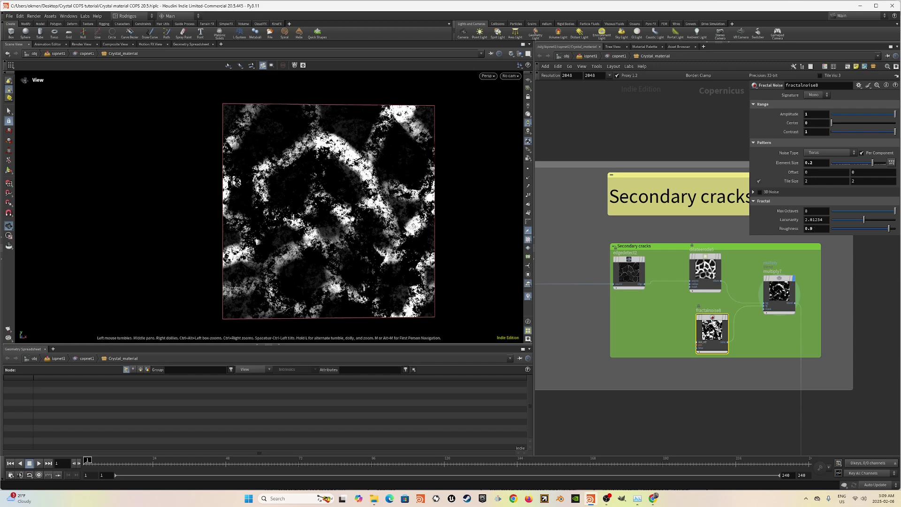
{"action": "scroll", "coordinate": [749, 269], "scroll_direction": "down", "scroll_amount": 4}
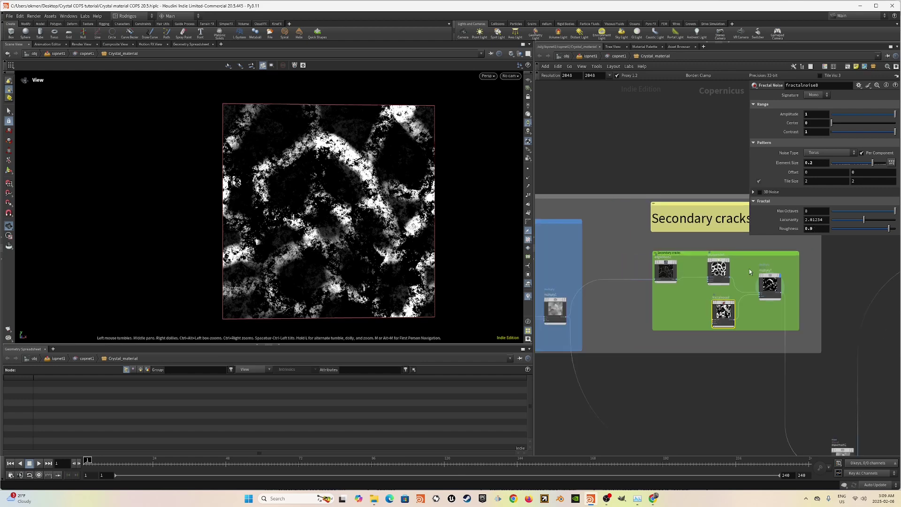
Display the worleynoise3 output at the start of the separate secondary cracks network and review its noise settings.
{"action": "middle_click_drag", "start_coordinate": [580, 370], "coordinate": [623, 283]}
{"action": "scroll", "coordinate": [689, 337], "scroll_direction": "up", "scroll_amount": 6}
{"action": "scroll", "coordinate": [605, 288], "scroll_direction": "down", "scroll_amount": 4}
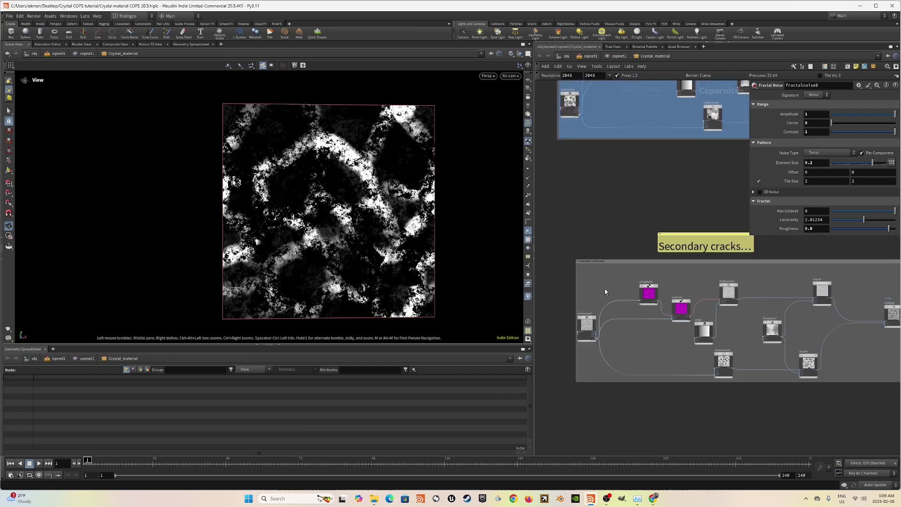
{"action": "scroll", "coordinate": [601, 321], "scroll_direction": "up", "scroll_amount": 4}
{"action": "left_click", "coordinate": [600, 324]}
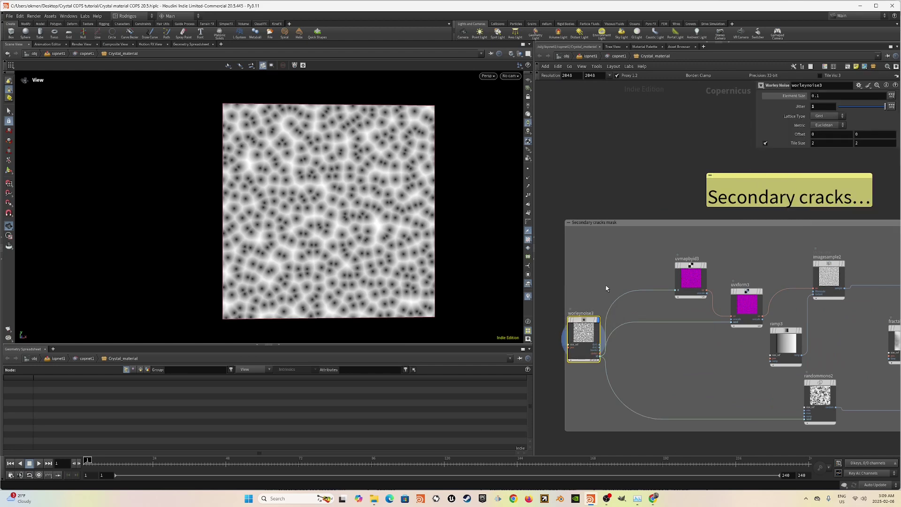
{"action": "scroll", "coordinate": [673, 245], "scroll_direction": "down", "scroll_amount": 4}
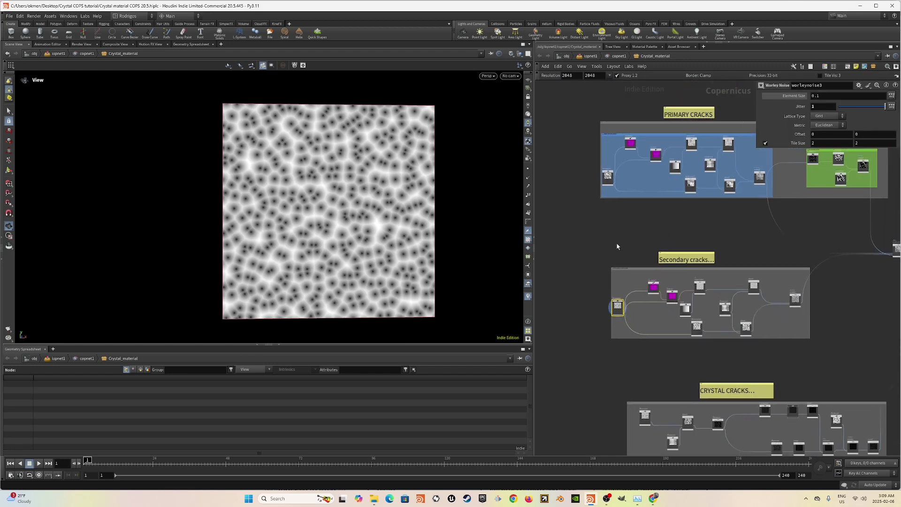
Display the uvmapbyid3 and uvxform3 outputs in turn, reviewing the UV mapping and randomized rotation settings.
{"action": "scroll", "coordinate": [647, 228], "scroll_direction": "up", "scroll_amount": 3}
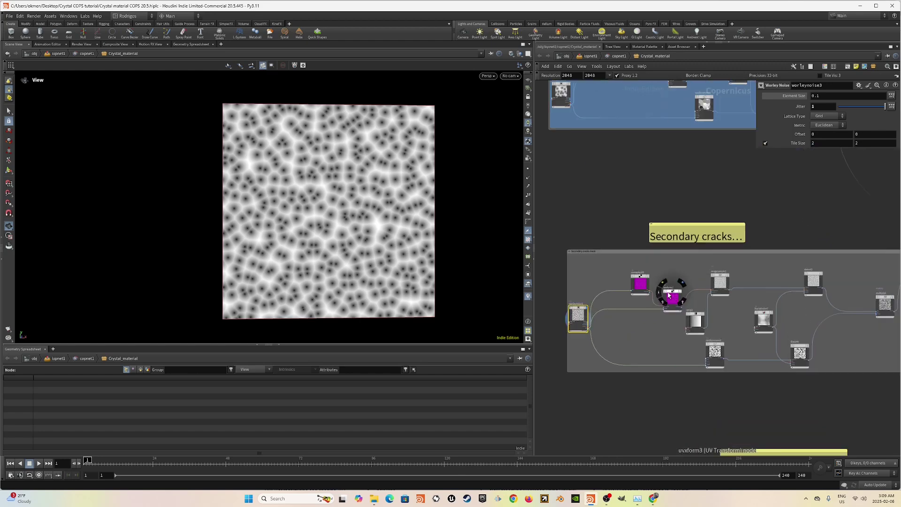
{"action": "left_click", "coordinate": [657, 273]}
{"action": "left_click", "coordinate": [635, 286]}
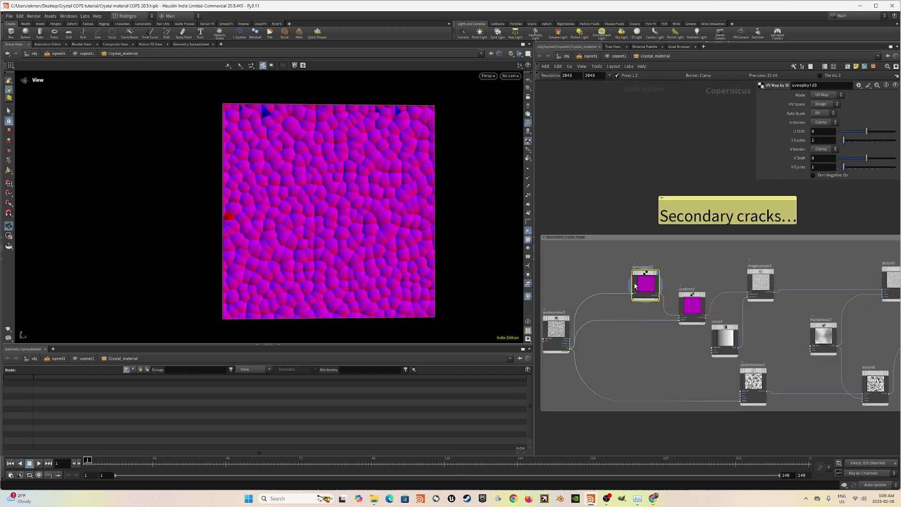
{"action": "scroll", "coordinate": [675, 260], "scroll_direction": "up", "scroll_amount": 2}
{"action": "mouse_move", "coordinate": [697, 281]}
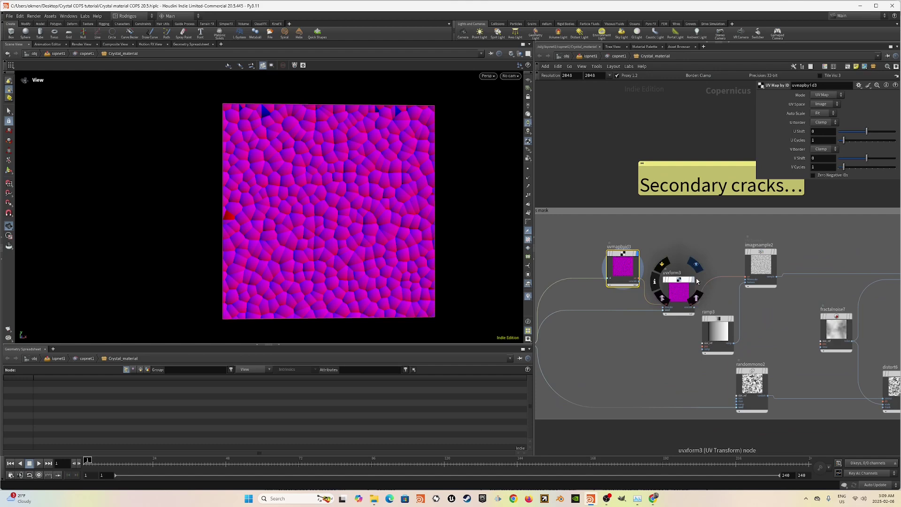
{"action": "left_click", "coordinate": [696, 281]}
{"action": "left_click_drag", "start_coordinate": [702, 260], "coordinate": [669, 303]}
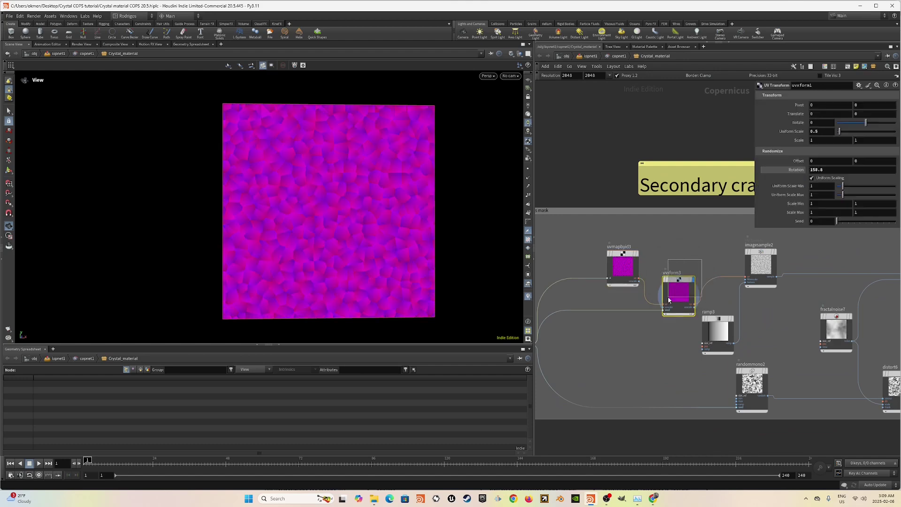
Display the imagesample2 output, review its ramp3 input, and examine the sampled cell gradients up close.
{"action": "left_click", "coordinate": [780, 256]}
{"action": "left_click", "coordinate": [761, 265]}
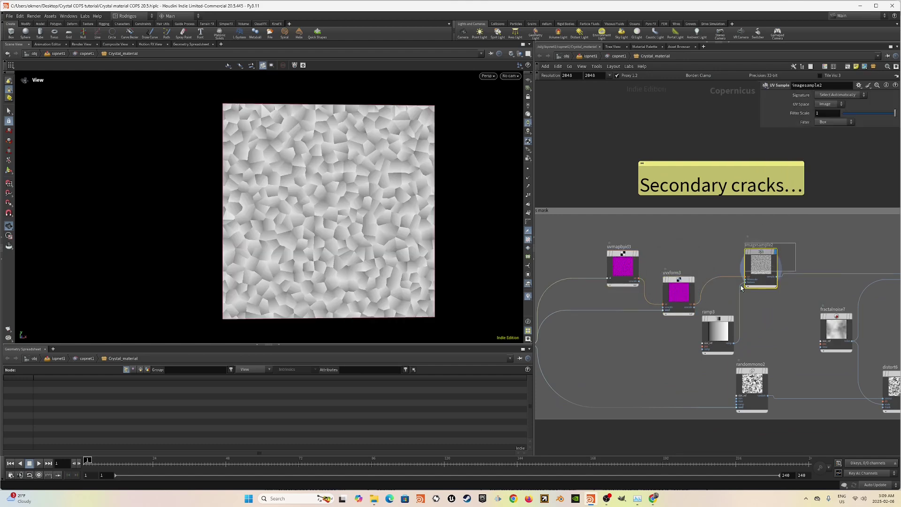
{"action": "left_click_drag", "start_coordinate": [762, 309], "coordinate": [700, 337]}
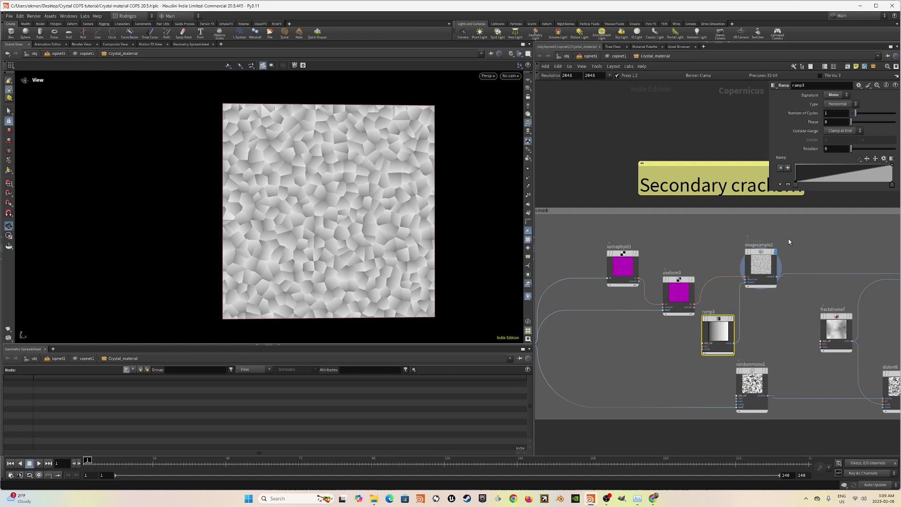
{"action": "left_click_drag", "start_coordinate": [789, 240], "coordinate": [732, 277]}
{"action": "middle_click_drag", "start_coordinate": [731, 276], "coordinate": [707, 280]}
{"action": "left_click_drag", "start_coordinate": [307, 265], "coordinate": [314, 260]}
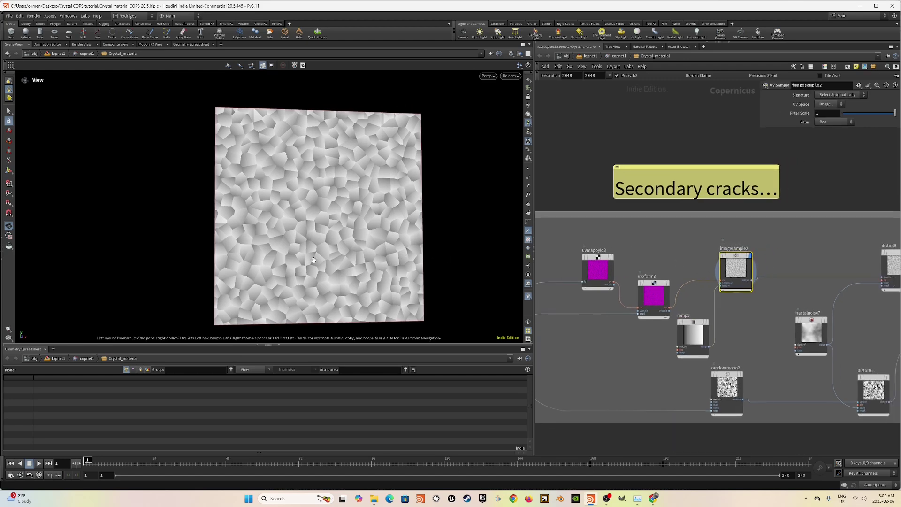
{"action": "right_click_drag", "start_coordinate": [313, 260], "coordinate": [393, 259]}
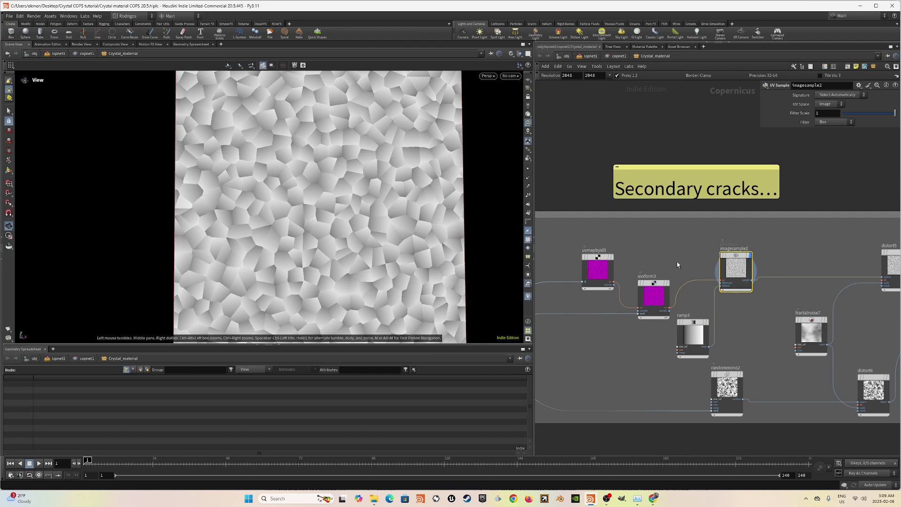
Display the distort5 output fed by imagesample2 and review its distortion settings.
{"action": "middle_click_drag", "start_coordinate": [818, 257], "coordinate": [730, 237]}
{"action": "scroll", "coordinate": [795, 228], "scroll_direction": "down", "scroll_amount": 2}
{"action": "mouse_move", "coordinate": [815, 231]}
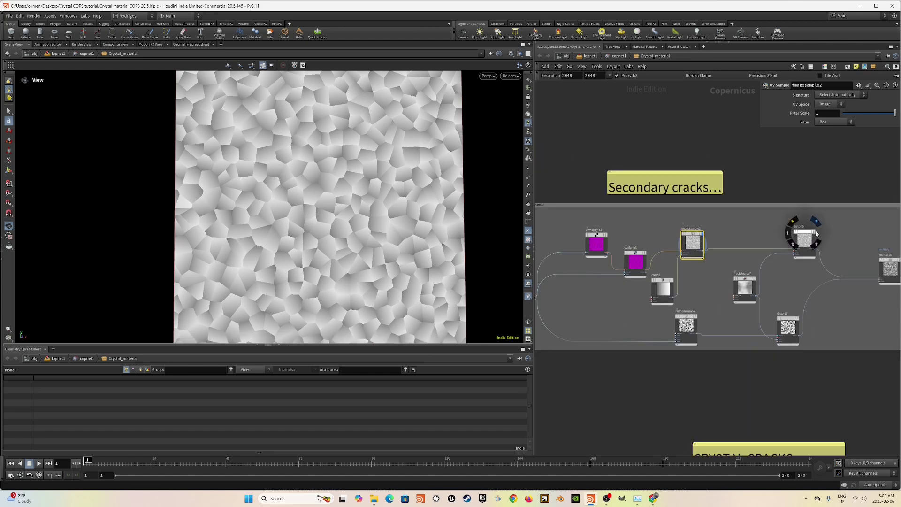
{"action": "left_click", "coordinate": [817, 221]}
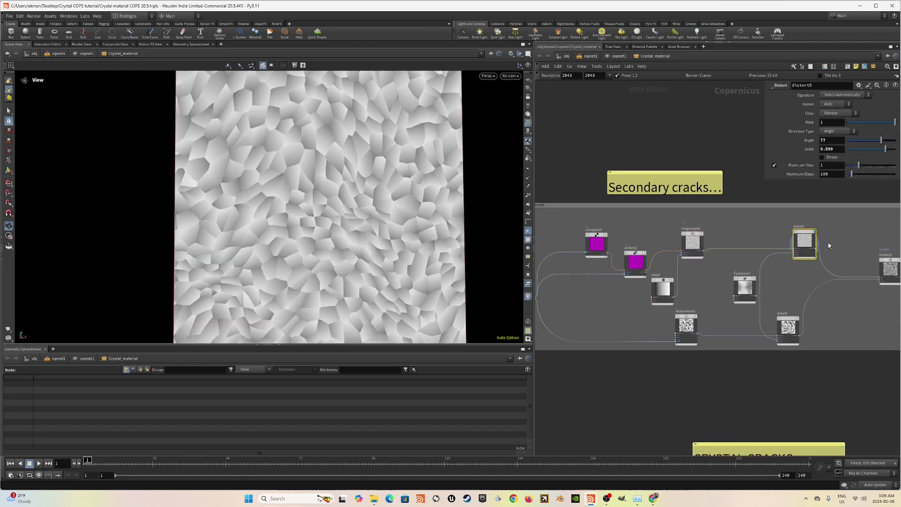
Display the randommono2 output in the secondary cracks network and review its range and seed settings.
{"action": "middle_click_drag", "start_coordinate": [829, 245], "coordinate": [766, 258]}
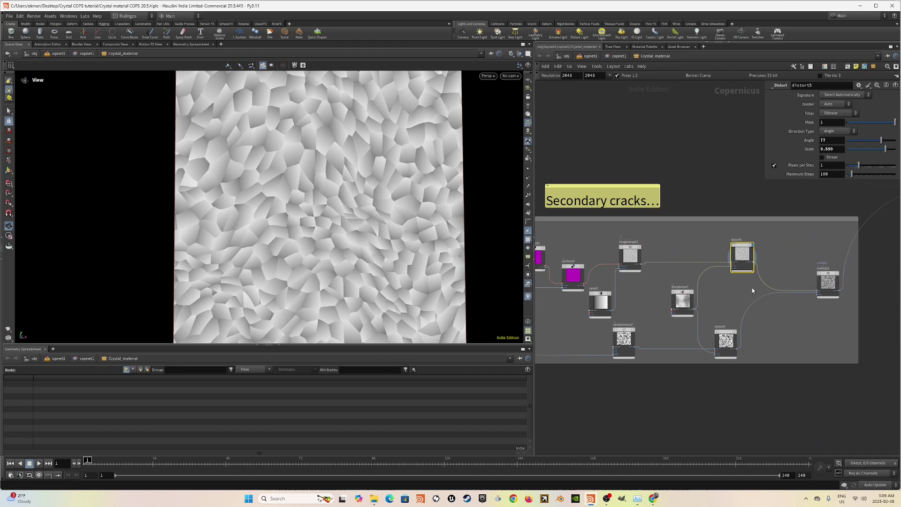
{"action": "scroll", "coordinate": [752, 289], "scroll_direction": "up", "scroll_amount": 4}
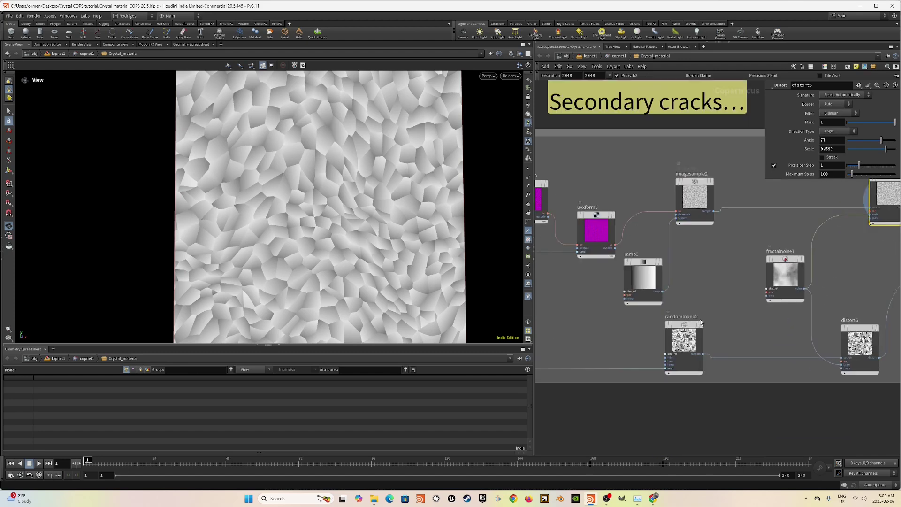
{"action": "left_click", "coordinate": [699, 306]}
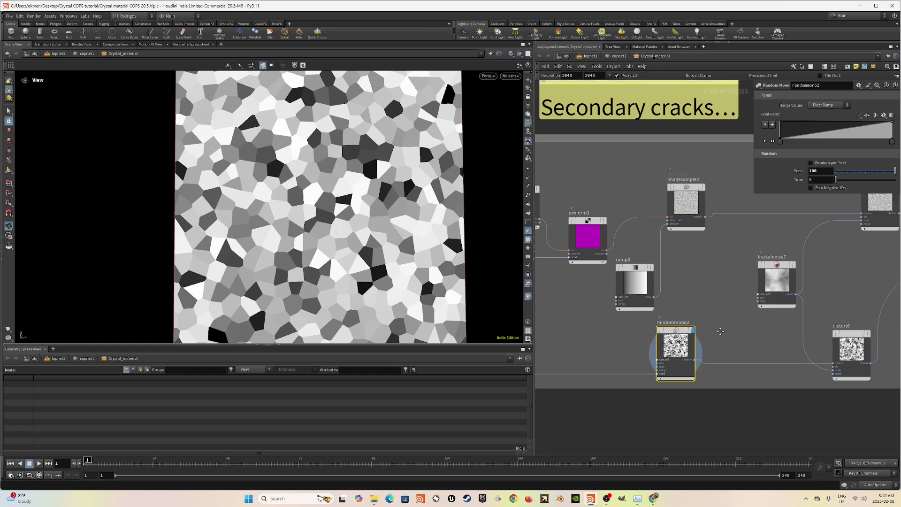
Display the distort6 output fed by randommono2 and review its angle and scale settings.
{"action": "middle_click_drag", "start_coordinate": [721, 332], "coordinate": [679, 350]}
{"action": "scroll", "coordinate": [680, 357], "scroll_direction": "down", "scroll_amount": 2}
{"action": "scroll", "coordinate": [764, 352], "scroll_direction": "up", "scroll_amount": 1}
{"action": "mouse_move", "coordinate": [773, 361]}
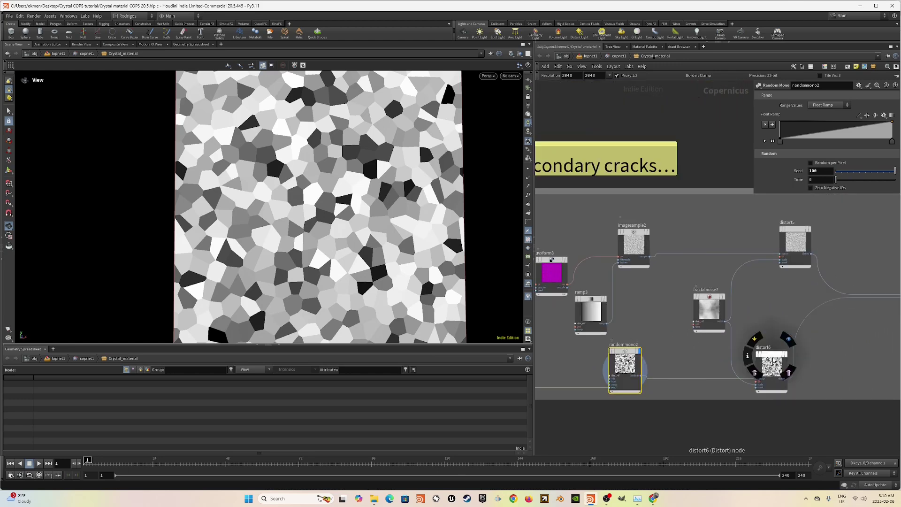
{"action": "left_click", "coordinate": [789, 339]}
{"action": "left_click_drag", "start_coordinate": [787, 322], "coordinate": [754, 377]}
Display the multiply6 blend of the two distorted secondary patterns, review its mask and mode, and examine the result.
{"action": "middle_click_drag", "start_coordinate": [778, 314], "coordinate": [715, 353]}
{"action": "scroll", "coordinate": [715, 353], "scroll_direction": "down", "scroll_amount": 2}
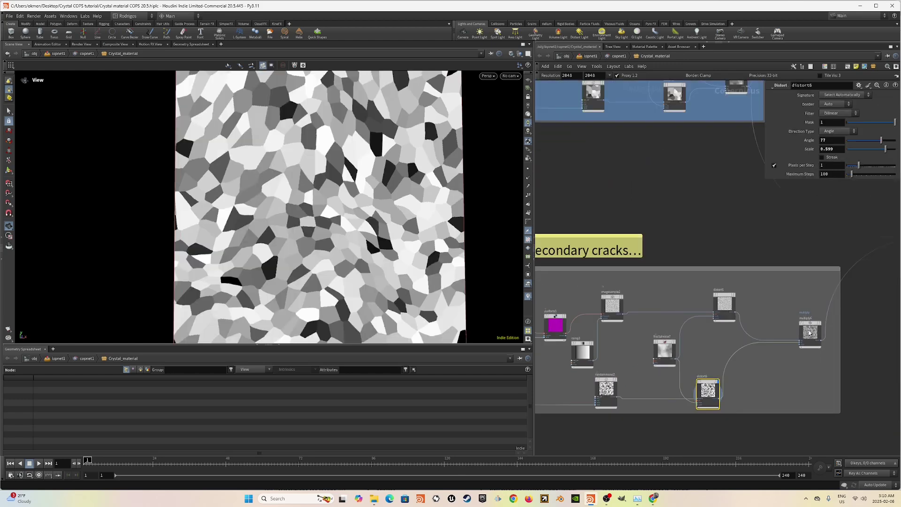
{"action": "scroll", "coordinate": [829, 318], "scroll_direction": "up", "scroll_amount": 2}
{"action": "left_click", "coordinate": [818, 322]}
{"action": "left_click_drag", "start_coordinate": [797, 285], "coordinate": [766, 393]}
{"action": "scroll", "coordinate": [349, 176], "scroll_direction": "down", "scroll_amount": 3}
{"action": "left_click_drag", "start_coordinate": [291, 197], "coordinate": [336, 178]}
Display the maximum2 blend that combines the primary and secondary cracks and review its settings.
{"action": "scroll", "coordinate": [723, 357], "scroll_direction": "down", "scroll_amount": 5}
{"action": "scroll", "coordinate": [819, 316], "scroll_direction": "up", "scroll_amount": 5}
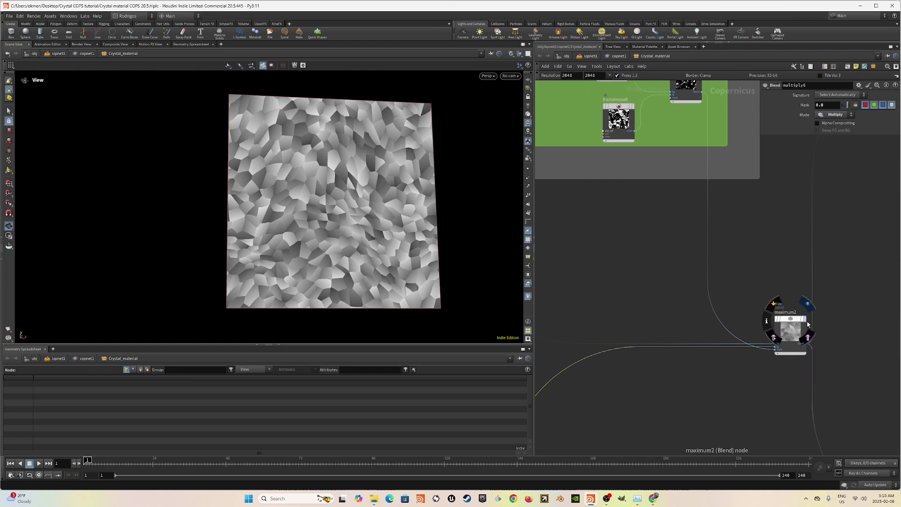
{"action": "left_click", "coordinate": [807, 304]}
{"action": "left_click", "coordinate": [791, 333]}
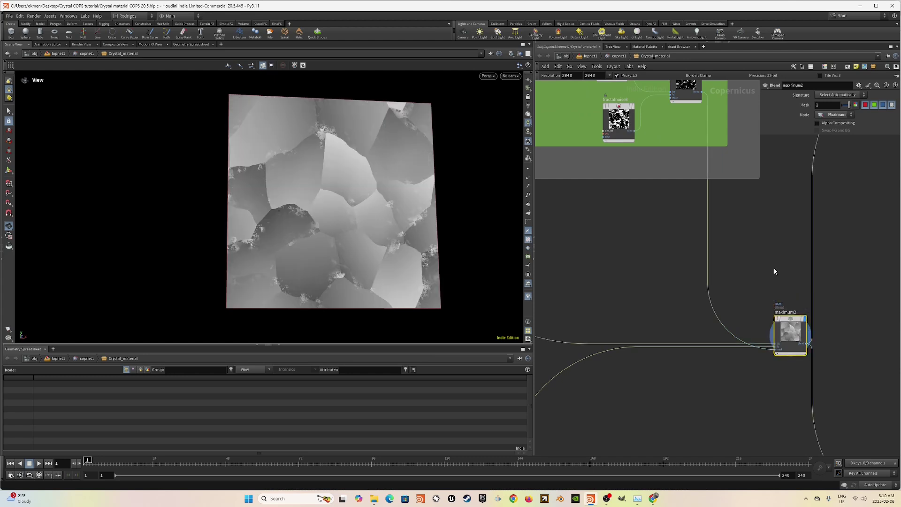
Trace the primary cracks, secondary cracks and mask connections feeding maximum2, and examine the combined pattern.
{"action": "scroll", "coordinate": [746, 270], "scroll_direction": "down", "scroll_amount": 2}
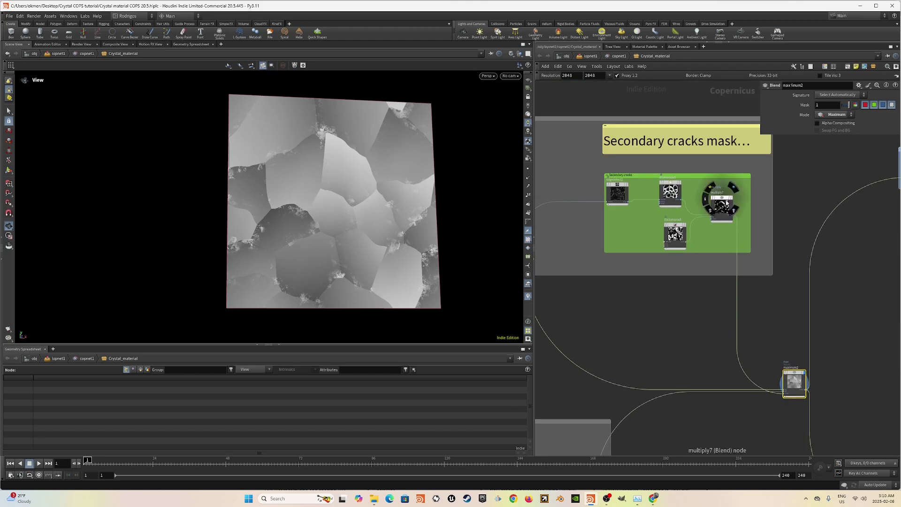
{"action": "scroll", "coordinate": [766, 380], "scroll_direction": "up", "scroll_amount": 3}
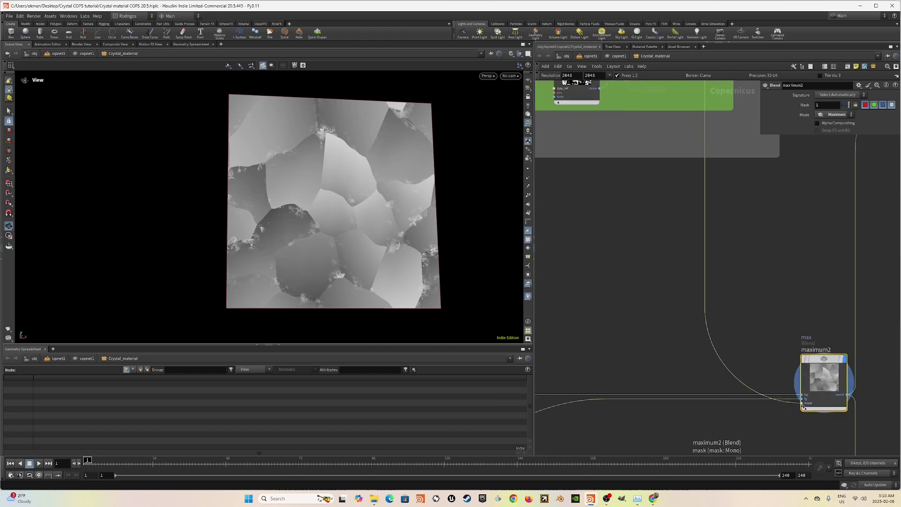
{"action": "scroll", "coordinate": [779, 394], "scroll_direction": "down", "scroll_amount": 3}
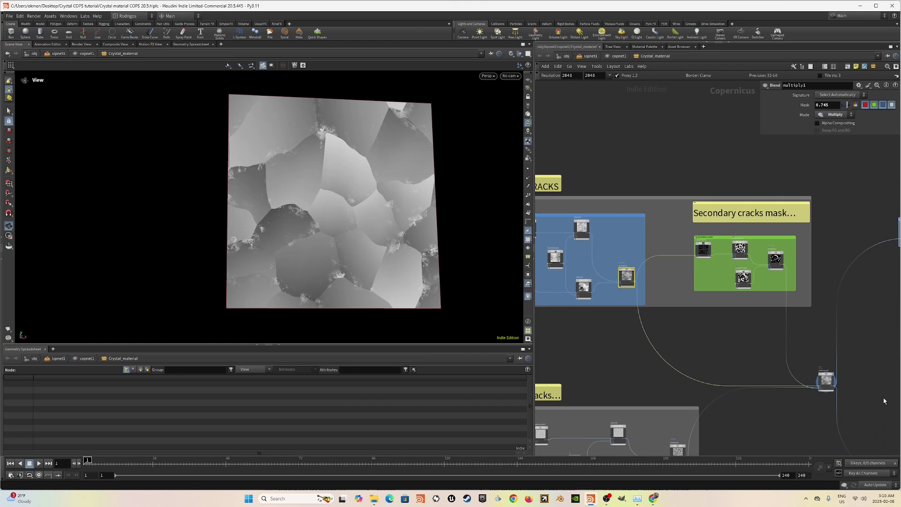
{"action": "scroll", "coordinate": [825, 390], "scroll_direction": "up", "scroll_amount": 3}
{"action": "middle_click_drag", "start_coordinate": [807, 377], "coordinate": [822, 298]}
{"action": "scroll", "coordinate": [821, 298], "scroll_direction": "down", "scroll_amount": 3}
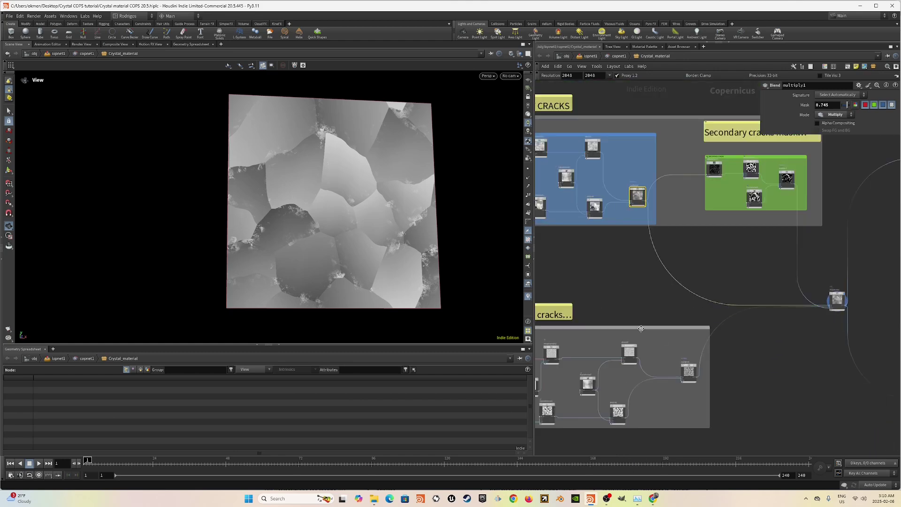
{"action": "middle_click_drag", "start_coordinate": [639, 312], "coordinate": [674, 308]}
{"action": "scroll", "coordinate": [871, 305], "scroll_direction": "up", "scroll_amount": 2}
{"action": "scroll", "coordinate": [841, 341], "scroll_direction": "down", "scroll_amount": 6}
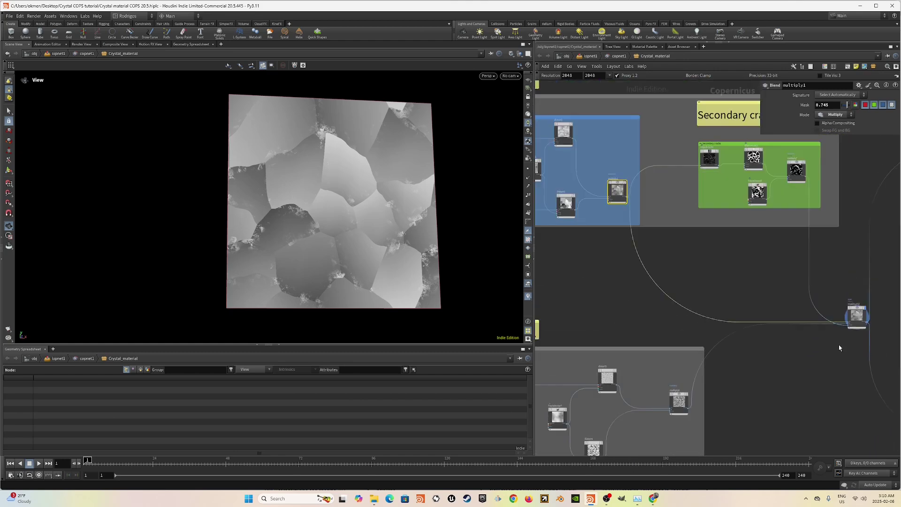
{"action": "scroll", "coordinate": [849, 328], "scroll_direction": "up", "scroll_amount": 2}
{"action": "left_click", "coordinate": [835, 346]}
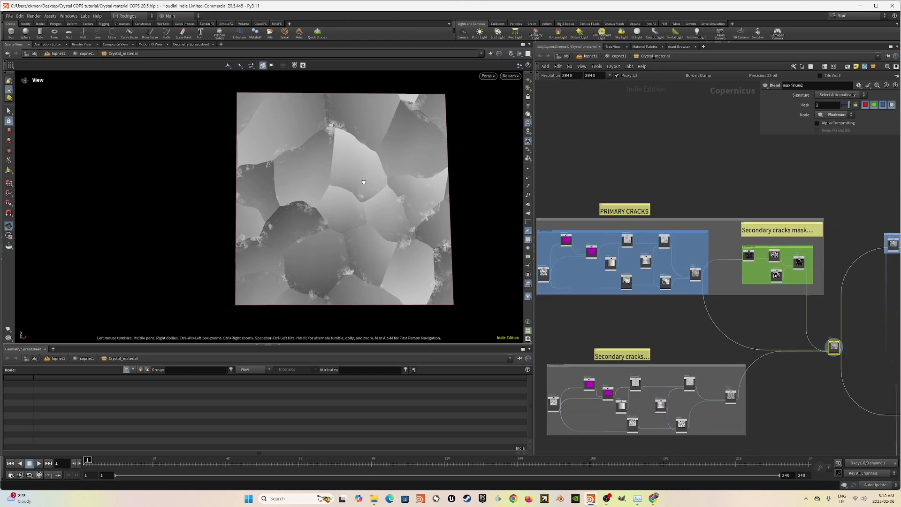
Display the worleynoise2 output in the CRYSTAL CRACKS group and review its element size and other noise settings.
{"action": "scroll", "coordinate": [695, 280], "scroll_direction": "up", "scroll_amount": 5}
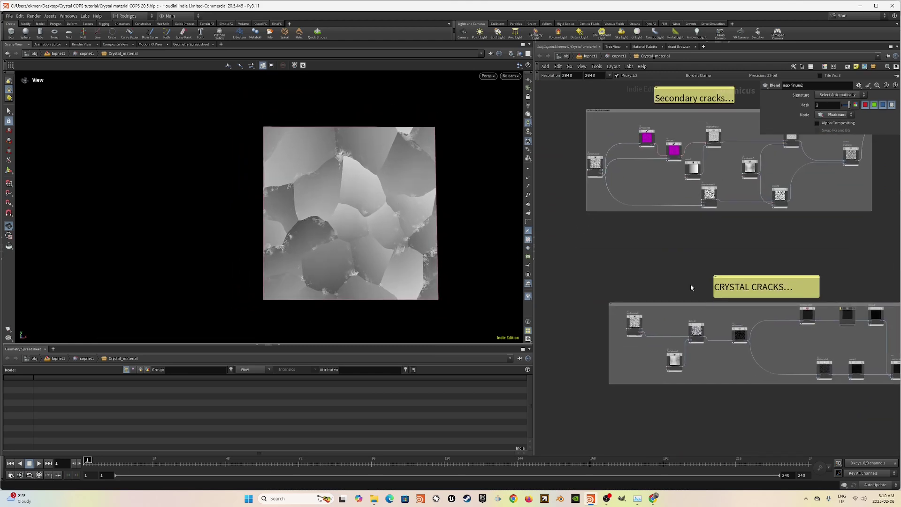
{"action": "scroll", "coordinate": [630, 324], "scroll_direction": "up", "scroll_amount": 3}
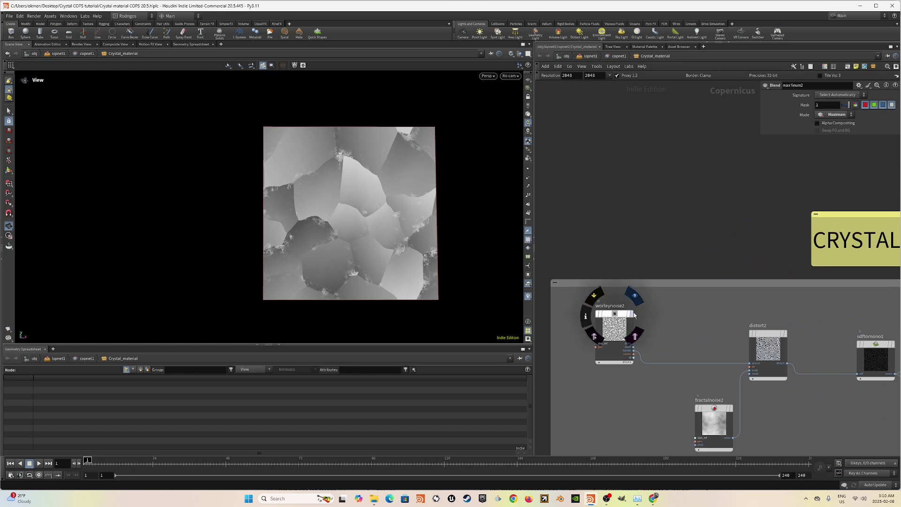
{"action": "left_click", "coordinate": [635, 314]}
{"action": "left_click", "coordinate": [601, 343]}
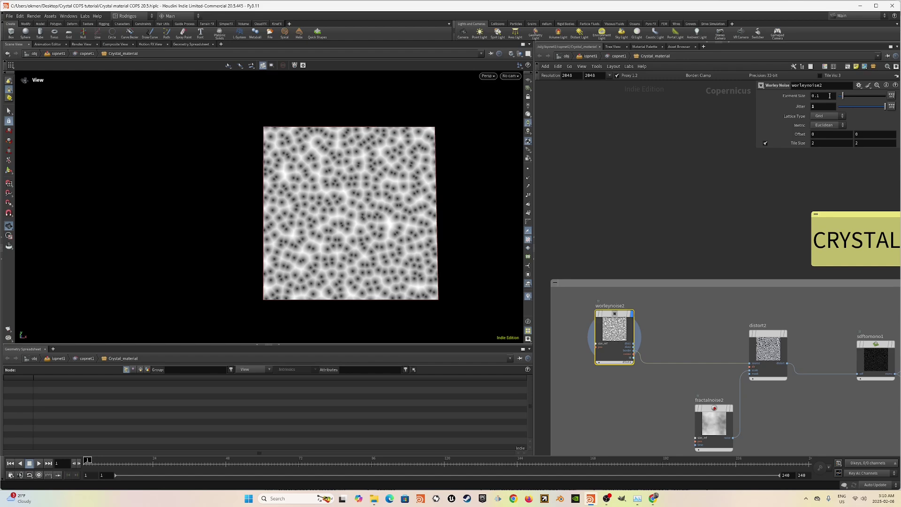
Display the distort2 output in the CRYSTAL CRACKS group and review the node's distortion settings.
{"action": "scroll", "coordinate": [698, 327], "scroll_direction": "down", "scroll_amount": 4}
{"action": "middle_click_drag", "start_coordinate": [698, 328], "coordinate": [642, 283]}
{"action": "scroll", "coordinate": [684, 278], "scroll_direction": "up", "scroll_amount": 3}
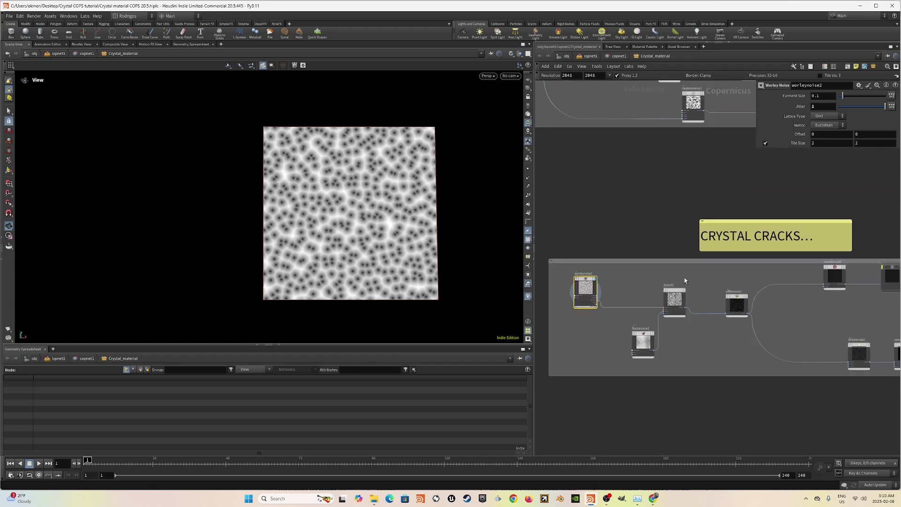
{"action": "scroll", "coordinate": [689, 293], "scroll_direction": "down", "scroll_amount": 3}
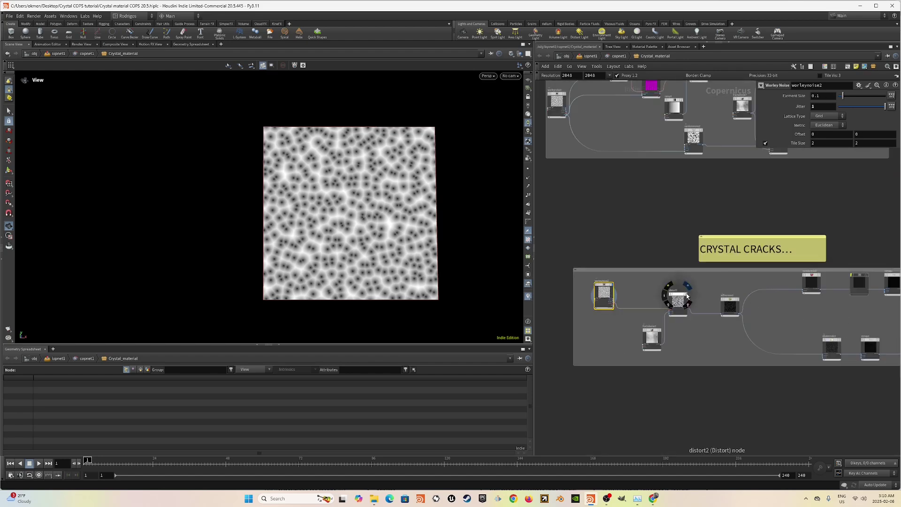
{"action": "scroll", "coordinate": [687, 294], "scroll_direction": "up", "scroll_amount": 3}
{"action": "left_click", "coordinate": [687, 294]}
{"action": "left_click", "coordinate": [673, 317]}
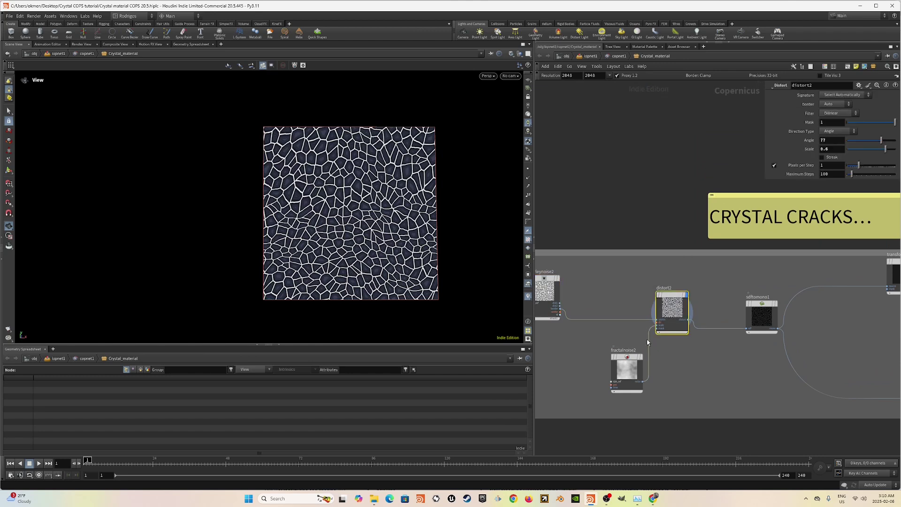
Select fractalnoise2 and review the noise settings that drive distort2 in the CRYSTAL CRACKS group.
{"action": "left_click", "coordinate": [624, 356]}
{"action": "middle_click_drag", "start_coordinate": [777, 316], "coordinate": [740, 325]}
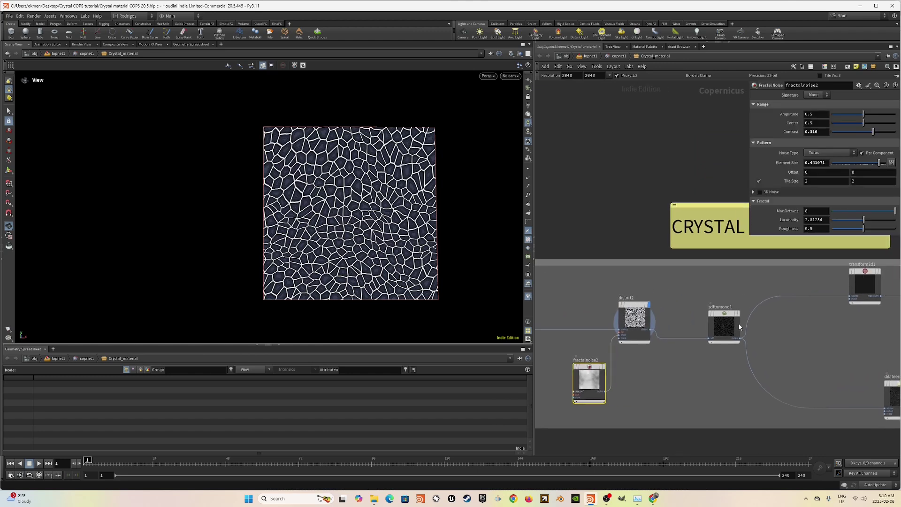
{"action": "scroll", "coordinate": [742, 314], "scroll_direction": "up", "scroll_amount": 2}
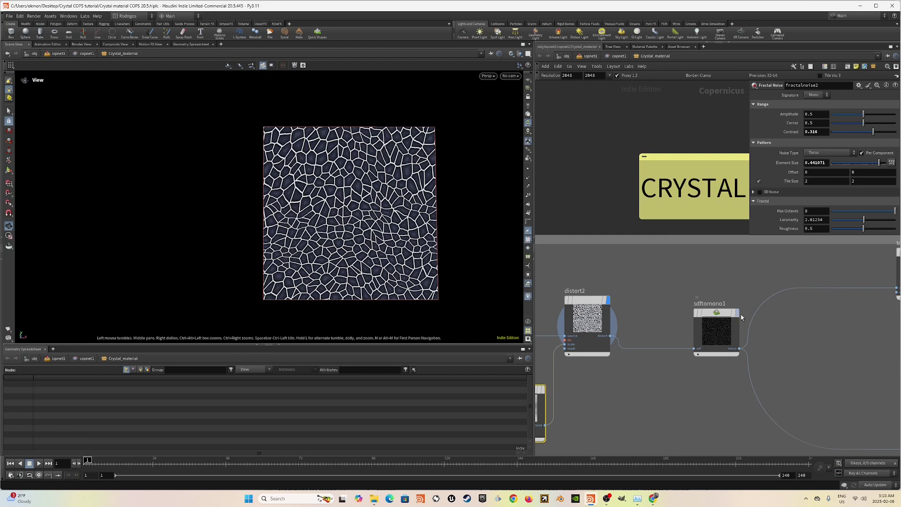
Display the sdftomono1 output in the CRYSTAL CRACKS group and review its SDF settings and crack lines.
{"action": "left_click", "coordinate": [742, 295]}
{"action": "left_click", "coordinate": [719, 326]}
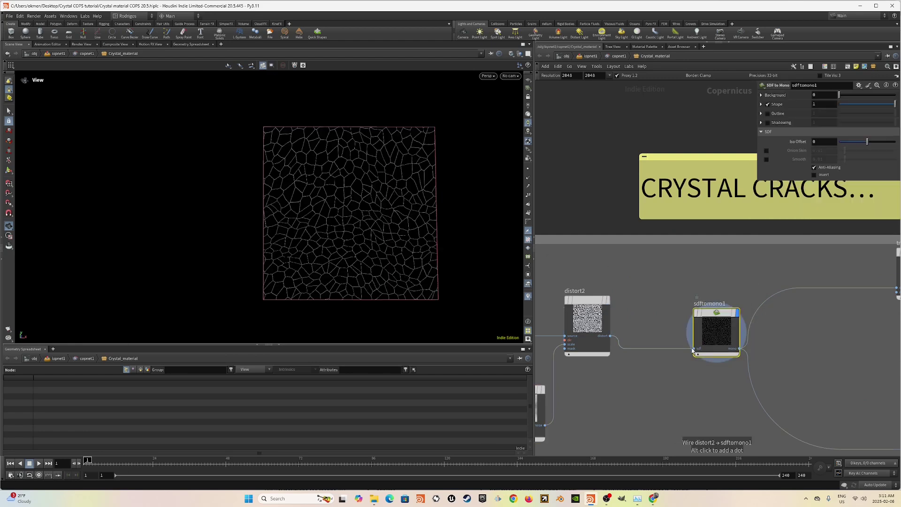
{"action": "scroll", "coordinate": [693, 350], "scroll_direction": "down", "scroll_amount": 3}
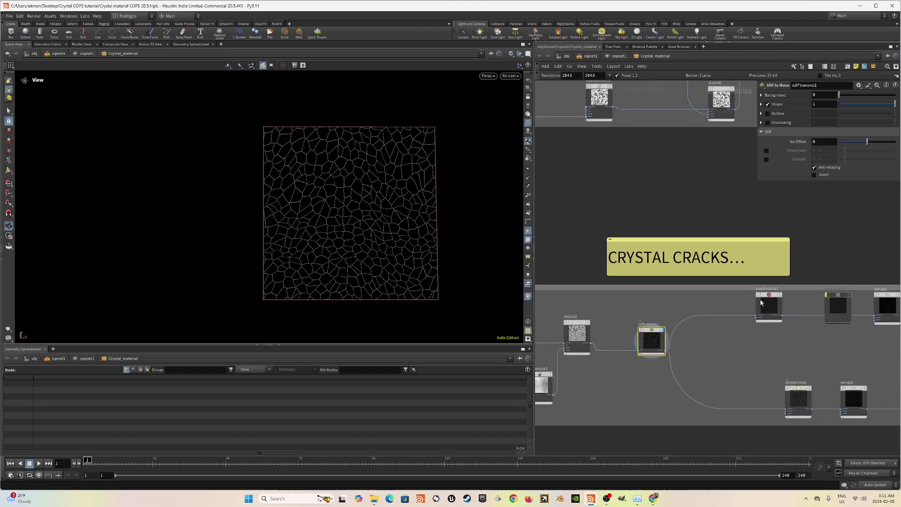
{"action": "middle_click_drag", "start_coordinate": [751, 350], "coordinate": [649, 329]}
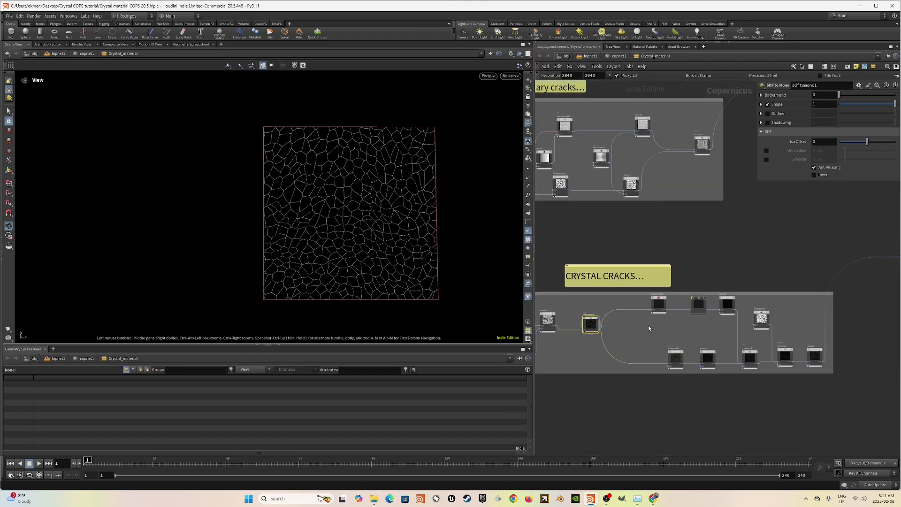
{"action": "scroll", "coordinate": [385, 245], "scroll_direction": "up", "scroll_amount": 3}
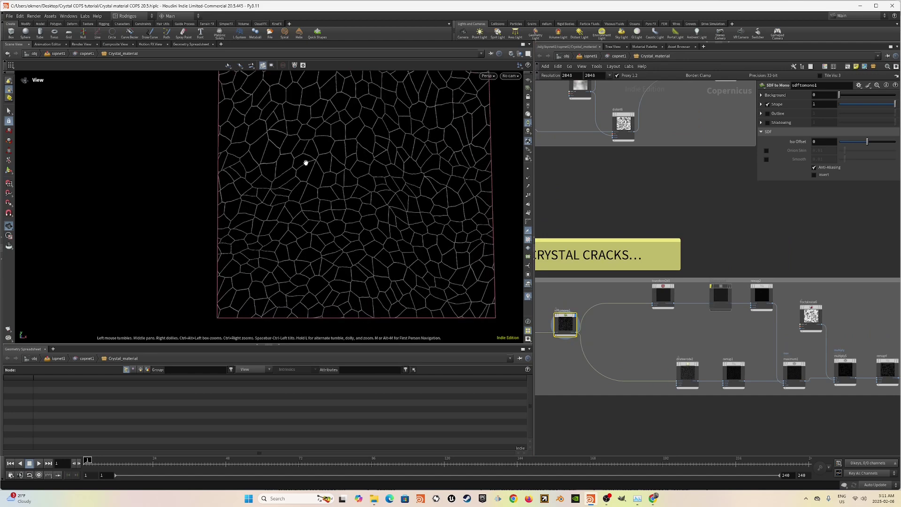
Display the transform2d1 output and review its uniform scale and the resulting crack pattern.
{"action": "scroll", "coordinate": [657, 284], "scroll_direction": "up", "scroll_amount": 3}
{"action": "left_click", "coordinate": [688, 272]}
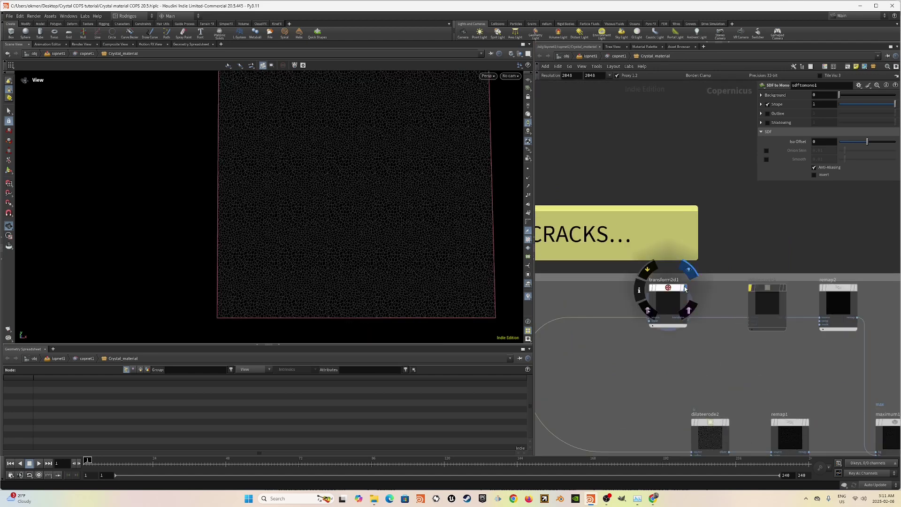
{"action": "left_click_drag", "start_coordinate": [625, 289], "coordinate": [705, 308]}
{"action": "scroll", "coordinate": [348, 239], "scroll_direction": "up", "scroll_amount": 2}
{"action": "middle_click_drag", "start_coordinate": [352, 248], "coordinate": [308, 247]}
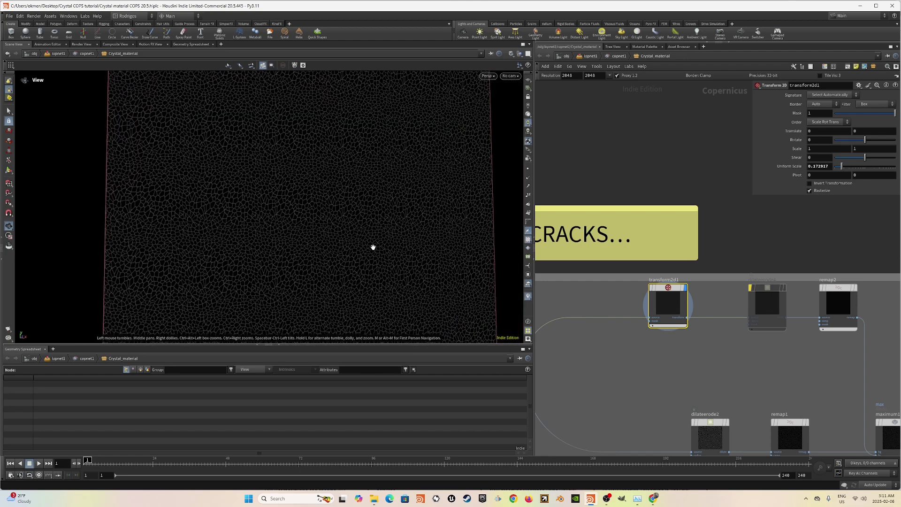
{"action": "scroll", "coordinate": [672, 309], "scroll_direction": "down", "scroll_amount": 2}
{"action": "middle_click_drag", "start_coordinate": [712, 300], "coordinate": [653, 308]}
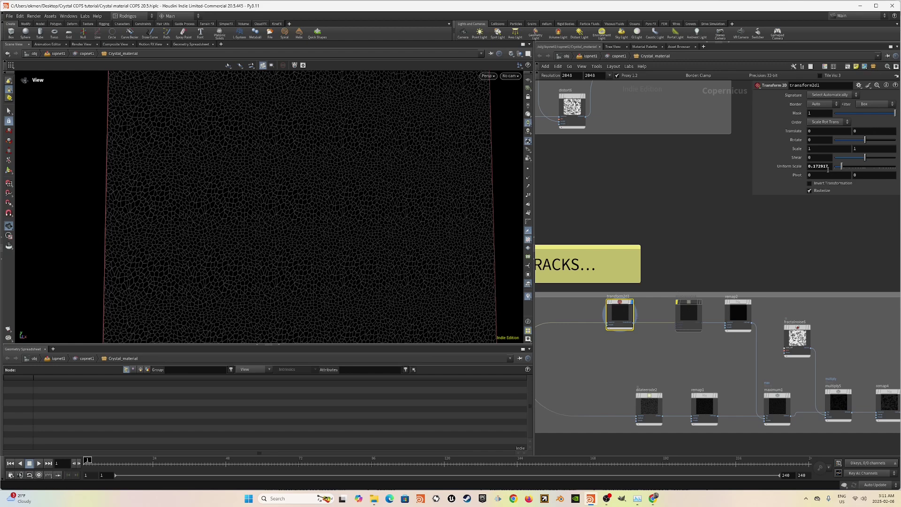
Display the remap2 output after transform2d1 and review its output range and ramp.
{"action": "scroll", "coordinate": [742, 302], "scroll_direction": "up", "scroll_amount": 3}
{"action": "left_click", "coordinate": [758, 302]}
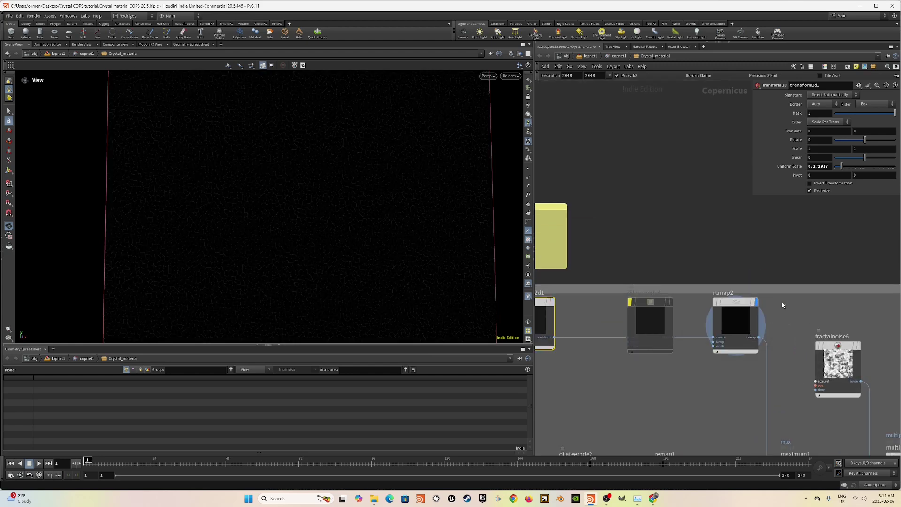
{"action": "left_click", "coordinate": [738, 321]}
{"action": "left_click_drag", "start_coordinate": [453, 293], "coordinate": [316, 241]}
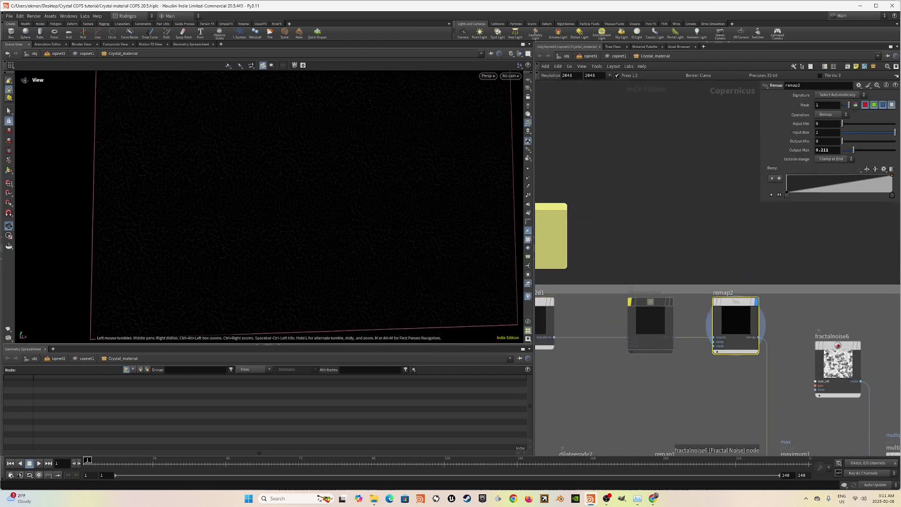
{"action": "scroll", "coordinate": [796, 305], "scroll_direction": "down", "scroll_amount": 3}
{"action": "scroll", "coordinate": [797, 306], "scroll_direction": "down", "scroll_amount": 1}
{"action": "scroll", "coordinate": [712, 341], "scroll_direction": "up", "scroll_amount": 4}
{"action": "scroll", "coordinate": [743, 319], "scroll_direction": "down", "scroll_amount": 5}
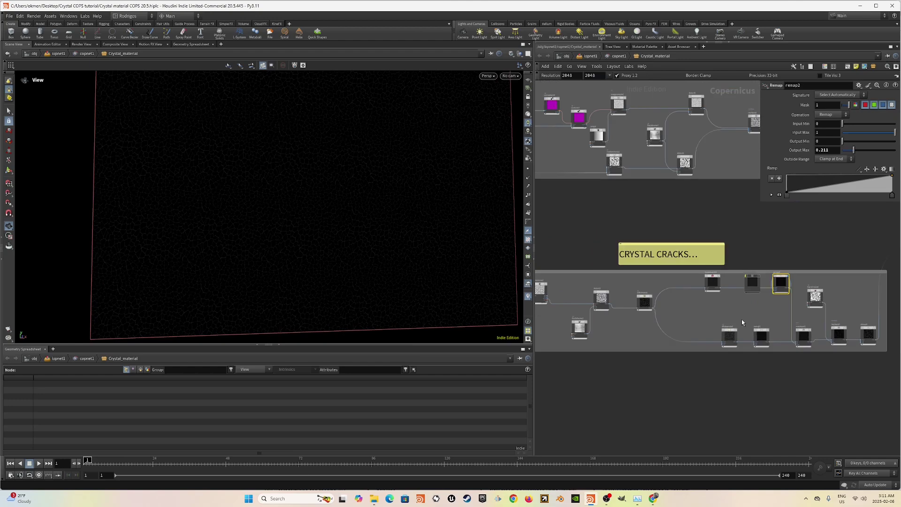
Display the dilateerode2 output on the other crystal crack branch and examine its mask, radius and soft edge settings.
{"action": "scroll", "coordinate": [738, 331], "scroll_direction": "up", "scroll_amount": 2}
{"action": "scroll", "coordinate": [737, 330], "scroll_direction": "up", "scroll_amount": 3}
{"action": "left_click", "coordinate": [743, 306]}
{"action": "left_click", "coordinate": [719, 353]}
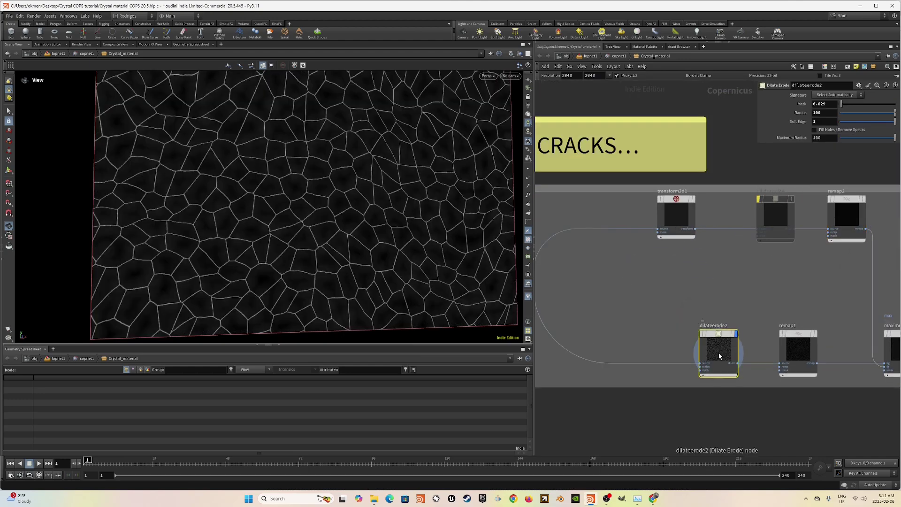
{"action": "right_click_drag", "start_coordinate": [320, 303], "coordinate": [335, 289]}
{"action": "middle_click_drag", "start_coordinate": [271, 301], "coordinate": [285, 264]}
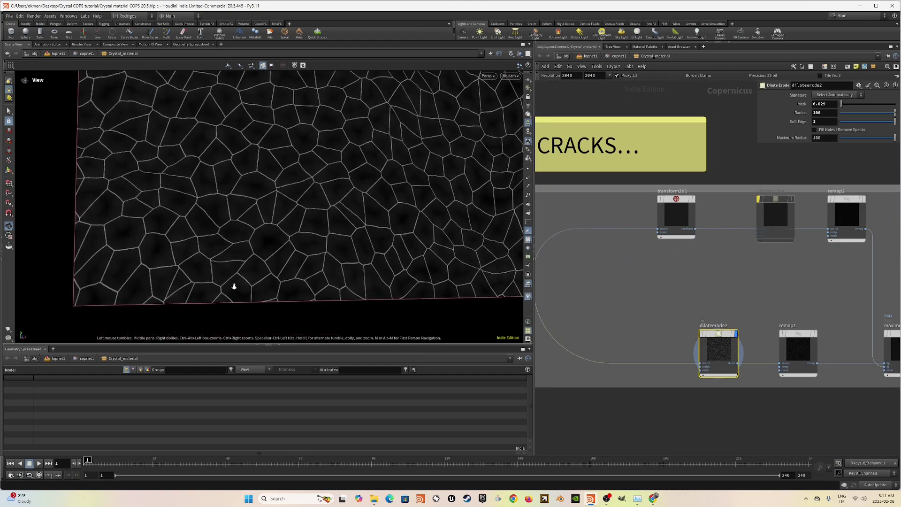
{"action": "right_click_drag", "start_coordinate": [234, 286], "coordinate": [246, 278]}
{"action": "scroll", "coordinate": [587, 371], "scroll_direction": "down", "scroll_amount": 3}
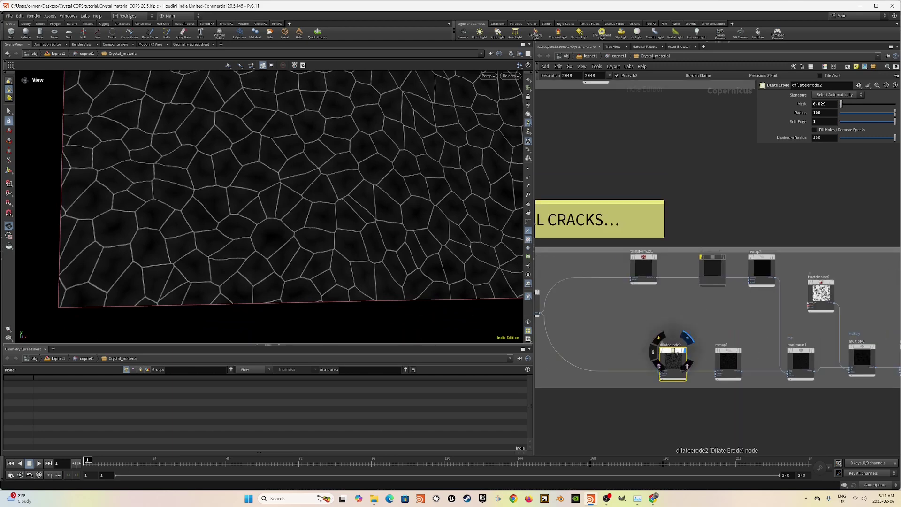
{"action": "middle_click_drag", "start_coordinate": [701, 321], "coordinate": [689, 330]}
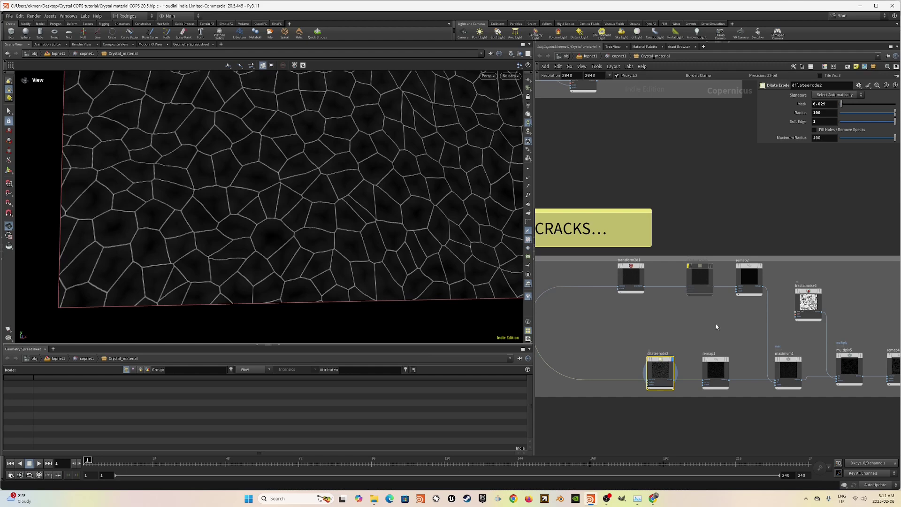
Display the remap1 output that follows dilateerode2 and review its output range and ramp.
{"action": "left_click", "coordinate": [715, 370]}
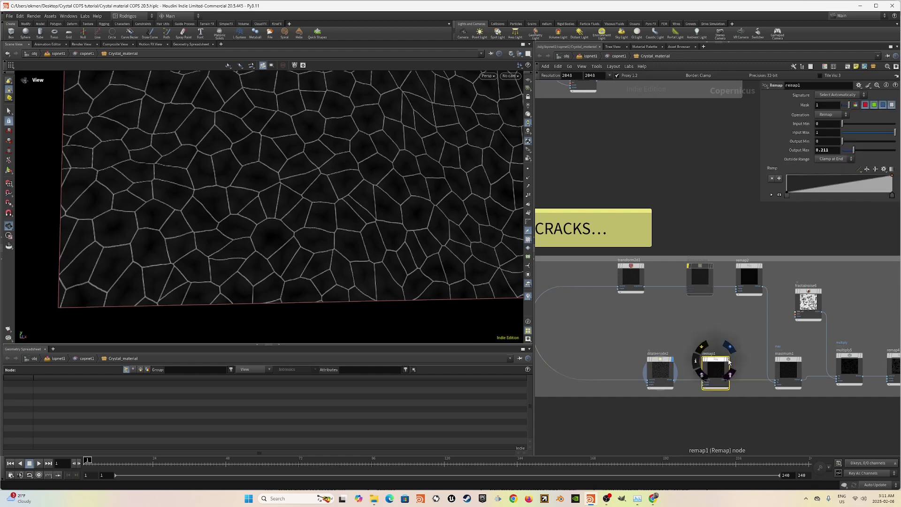
{"action": "left_click", "coordinate": [730, 363]}
{"action": "middle_click_drag", "start_coordinate": [737, 333], "coordinate": [703, 352]}
Display the maximum1 blend of the two crystal crack branches and examine the combined large and small cracks up close.
{"action": "scroll", "coordinate": [763, 367], "scroll_direction": "up", "scroll_amount": 2}
{"action": "left_click", "coordinate": [769, 383]}
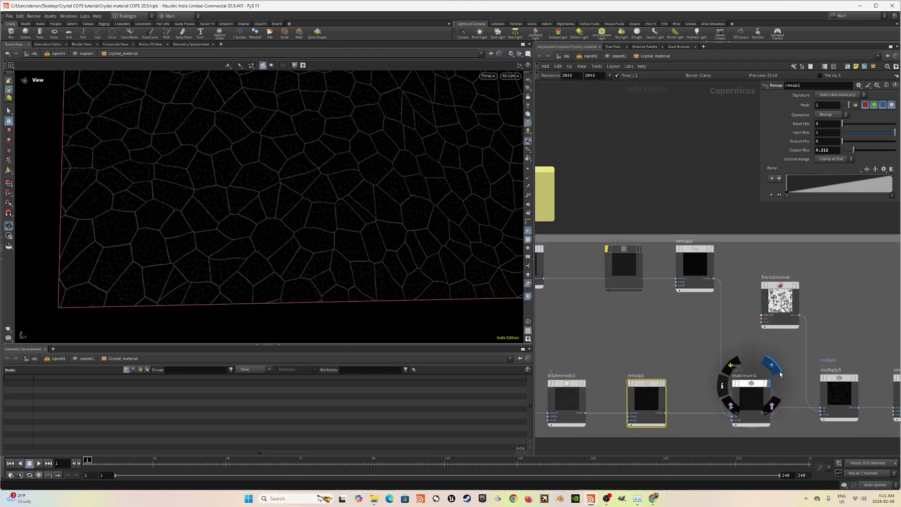
{"action": "left_click", "coordinate": [780, 374]}
{"action": "scroll", "coordinate": [364, 203], "scroll_direction": "up", "scroll_amount": 5}
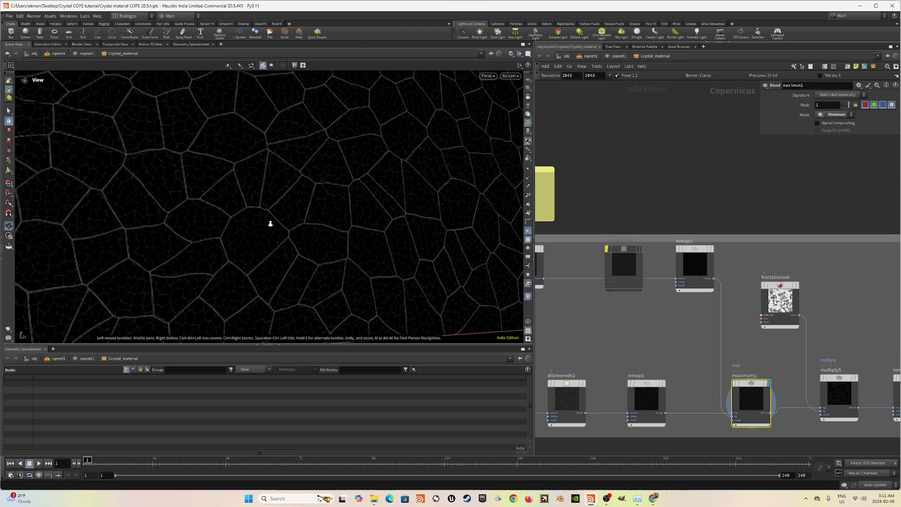
{"action": "scroll", "coordinate": [271, 224], "scroll_direction": "up", "scroll_amount": 3}
{"action": "middle_click_drag", "start_coordinate": [270, 224], "coordinate": [316, 216]}
{"action": "scroll", "coordinate": [332, 233], "scroll_direction": "down", "scroll_amount": 3}
{"action": "middle_click_drag", "start_coordinate": [250, 208], "coordinate": [313, 246]}
{"action": "scroll", "coordinate": [328, 230], "scroll_direction": "down", "scroll_amount": 6}
{"action": "scroll", "coordinate": [336, 260], "scroll_direction": "up", "scroll_amount": 2}
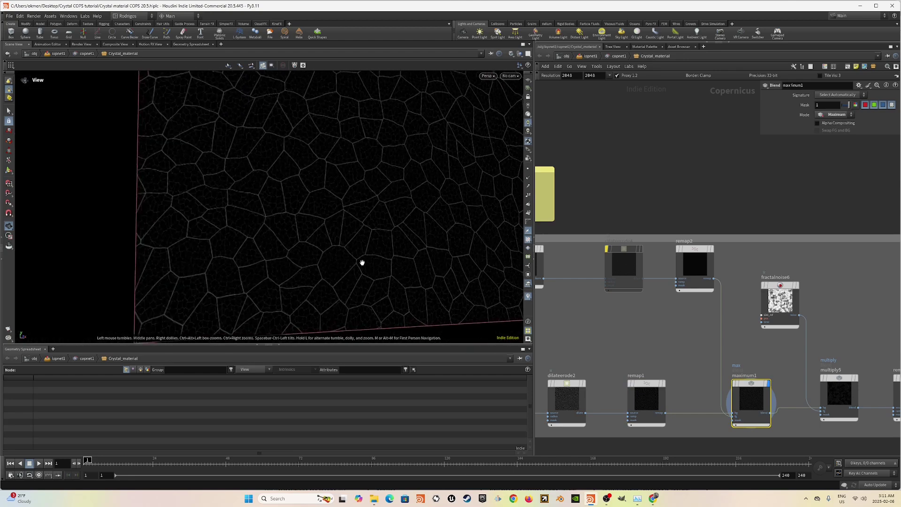
{"action": "scroll", "coordinate": [362, 259], "scroll_direction": "down", "scroll_amount": 2}
{"action": "middle_click_drag", "start_coordinate": [362, 255], "coordinate": [330, 274]}
{"action": "scroll", "coordinate": [755, 357], "scroll_direction": "up", "scroll_amount": 2}
Display the multiply5 blend of maximum1 with fractalnoise6 and examine how the noise breaks up the cracks.
{"action": "middle_click_drag", "start_coordinate": [761, 371], "coordinate": [657, 355]}
{"action": "scroll", "coordinate": [657, 355], "scroll_direction": "down", "scroll_amount": 2}
{"action": "scroll", "coordinate": [738, 352], "scroll_direction": "up", "scroll_amount": 1}
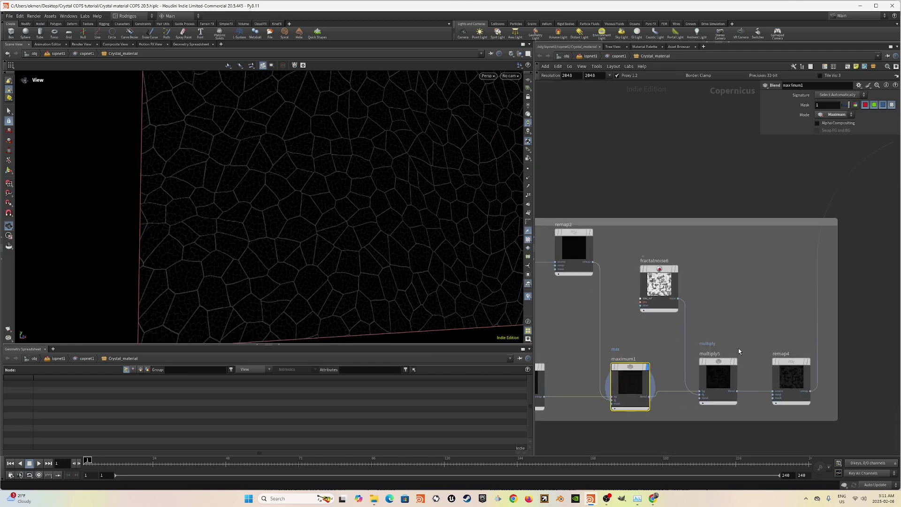
{"action": "left_click", "coordinate": [736, 362]}
{"action": "scroll", "coordinate": [366, 219], "scroll_direction": "down", "scroll_amount": 3}
{"action": "middle_click_drag", "start_coordinate": [418, 171], "coordinate": [348, 195]}
{"action": "scroll", "coordinate": [335, 225], "scroll_direction": "down", "scroll_amount": 1}
{"action": "scroll", "coordinate": [329, 253], "scroll_direction": "up", "scroll_amount": 4}
{"action": "scroll", "coordinate": [371, 198], "scroll_direction": "up", "scroll_amount": 2}
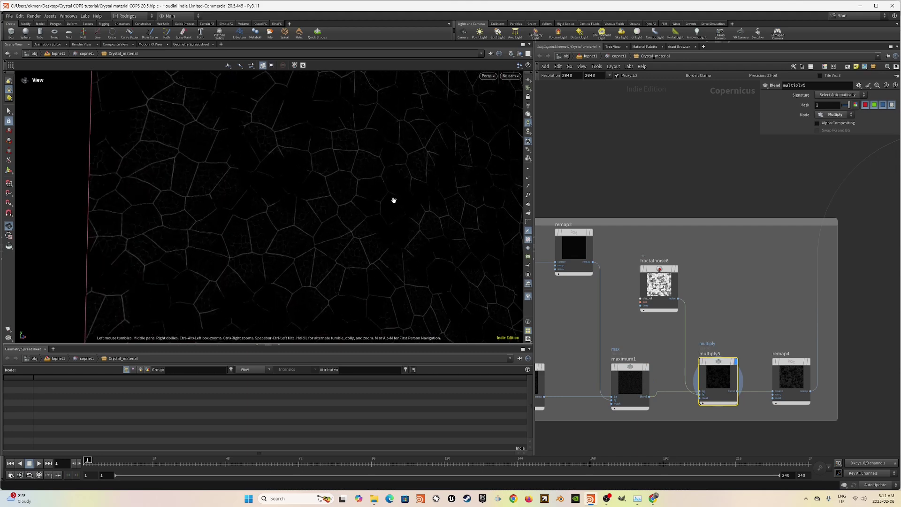
Display the remap4 output at the end of the CRYSTAL CRACKS group and review its ramp.
{"action": "middle_click_drag", "start_coordinate": [774, 314], "coordinate": [737, 321]}
{"action": "left_click", "coordinate": [755, 384]}
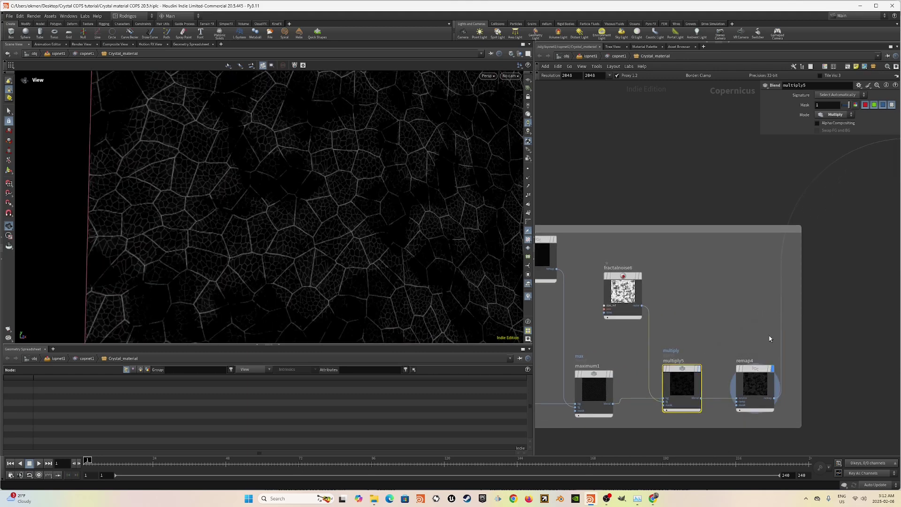
{"action": "scroll", "coordinate": [350, 226], "scroll_direction": "down", "scroll_amount": 3}
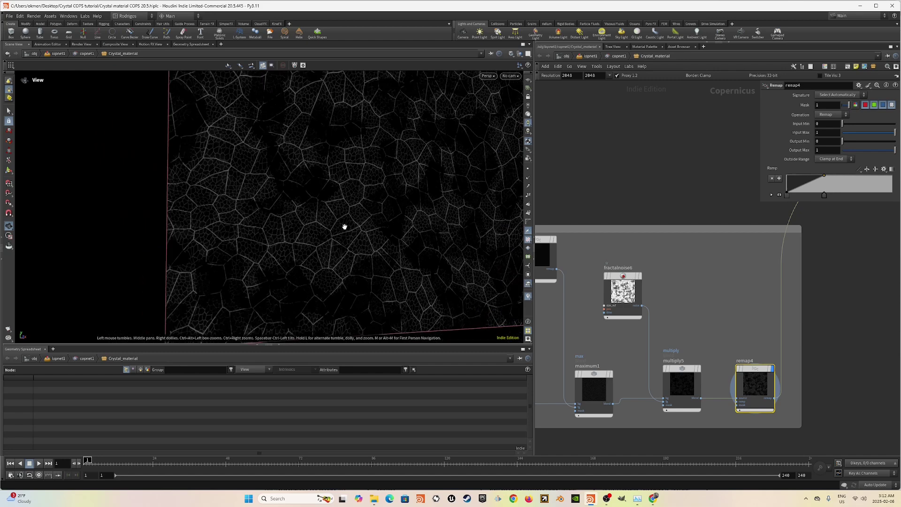
{"action": "scroll", "coordinate": [345, 227], "scroll_direction": "down", "scroll_amount": 1}
Trace the connections from the crack groups and the CRYSTAL CRACKS output toward the COLOR GENERATION group.
{"action": "scroll", "coordinate": [733, 346], "scroll_direction": "down", "scroll_amount": 5}
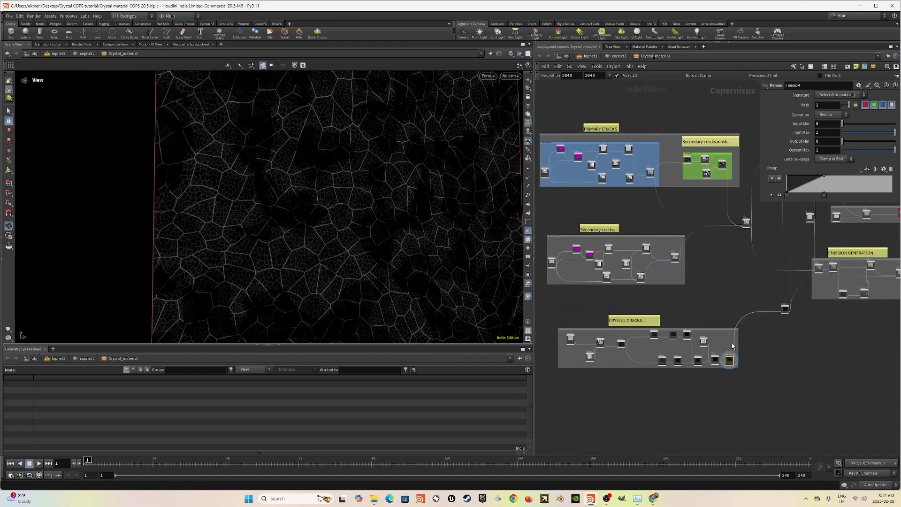
{"action": "scroll", "coordinate": [746, 319], "scroll_direction": "up", "scroll_amount": 5}
{"action": "scroll", "coordinate": [745, 368], "scroll_direction": "down", "scroll_amount": 4}
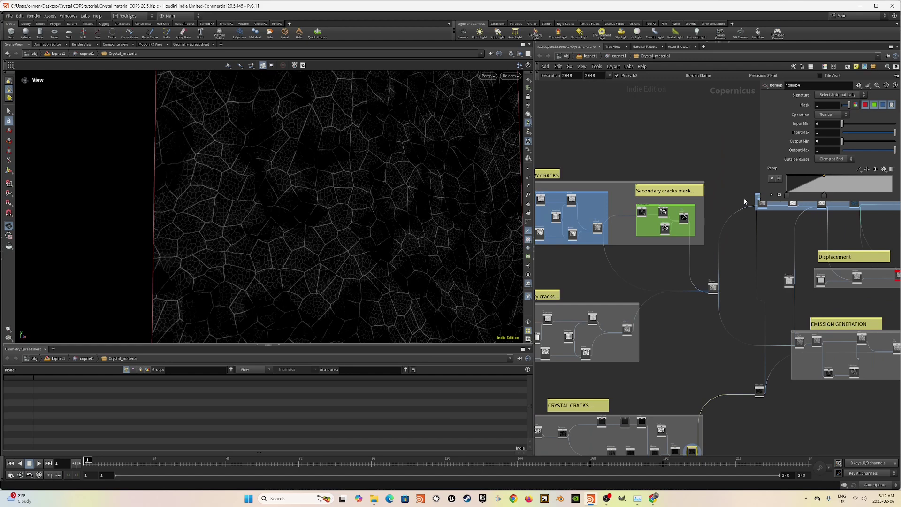
{"action": "scroll", "coordinate": [731, 268], "scroll_direction": "up", "scroll_amount": 3}
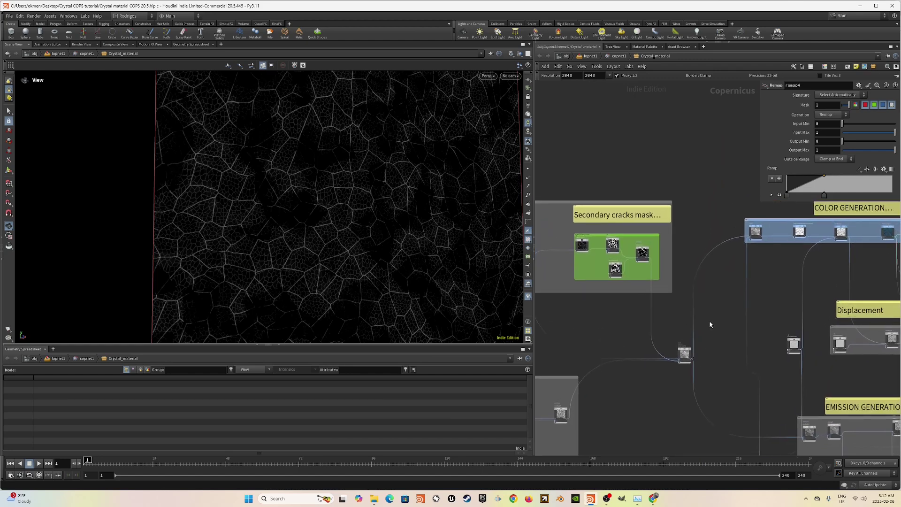
{"action": "scroll", "coordinate": [775, 254], "scroll_direction": "down", "scroll_amount": 2}
{"action": "scroll", "coordinate": [832, 234], "scroll_direction": "up", "scroll_amount": 2}
{"action": "middle_click_drag", "start_coordinate": [684, 336], "coordinate": [691, 207]}
{"action": "middle_click_drag", "start_coordinate": [642, 394], "coordinate": [681, 295]}
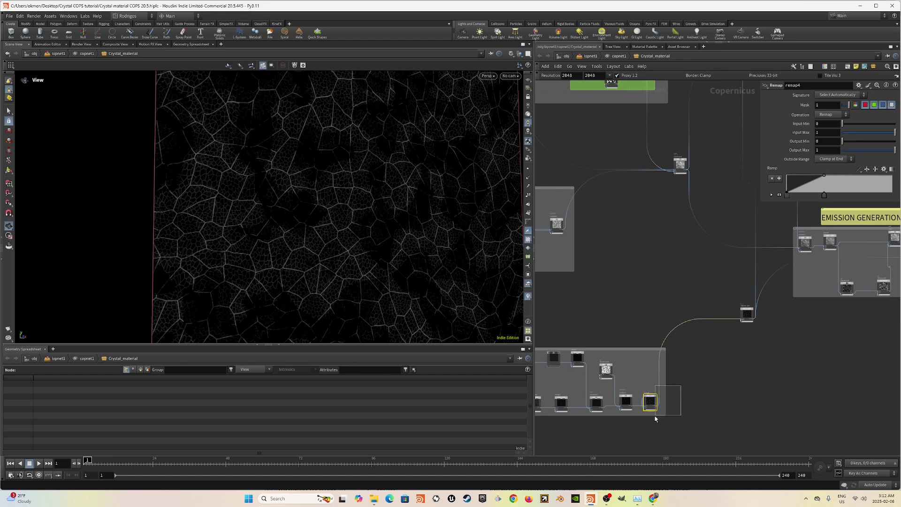
{"action": "middle_click_drag", "start_coordinate": [690, 286], "coordinate": [673, 376]}
{"action": "scroll", "coordinate": [673, 375], "scroll_direction": "down", "scroll_amount": 3}
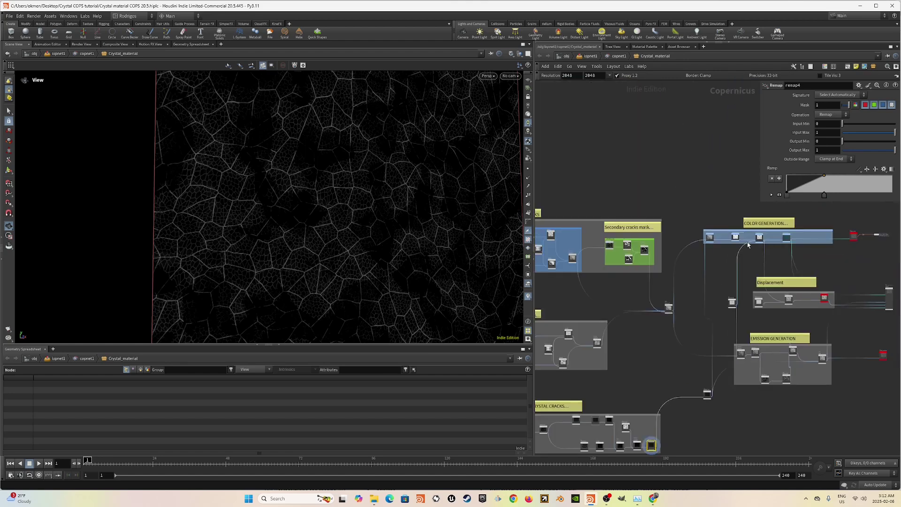
Display the maximum2 blend that feeds the COLOR GENERATION group and view the combined crack pattern.
{"action": "scroll", "coordinate": [712, 234], "scroll_direction": "up", "scroll_amount": 10}
{"action": "scroll", "coordinate": [703, 242], "scroll_direction": "down", "scroll_amount": 5}
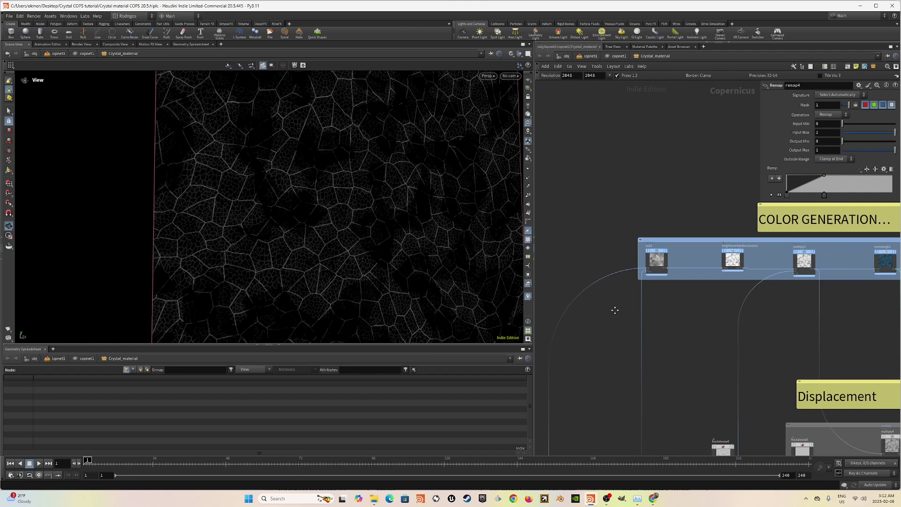
{"action": "scroll", "coordinate": [647, 283], "scroll_direction": "up", "scroll_amount": 2}
{"action": "scroll", "coordinate": [629, 329], "scroll_direction": "up", "scroll_amount": 4}
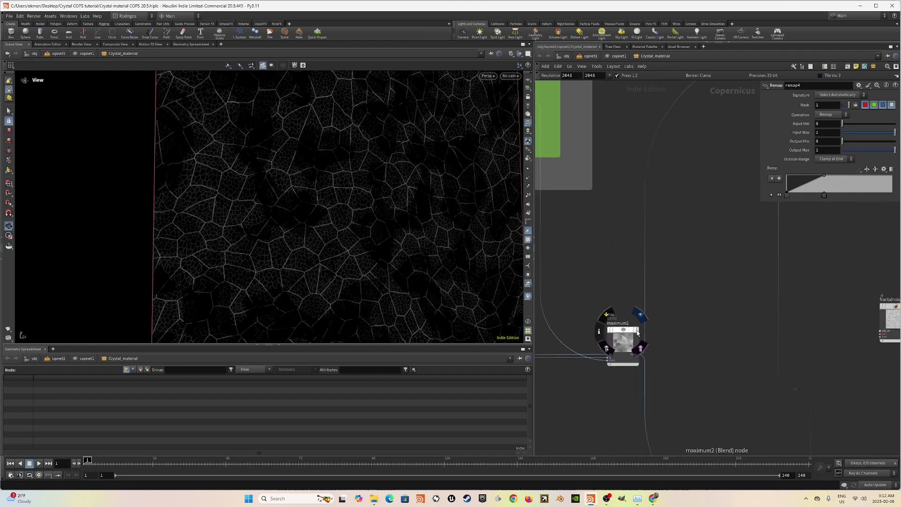
{"action": "left_click", "coordinate": [623, 343]}
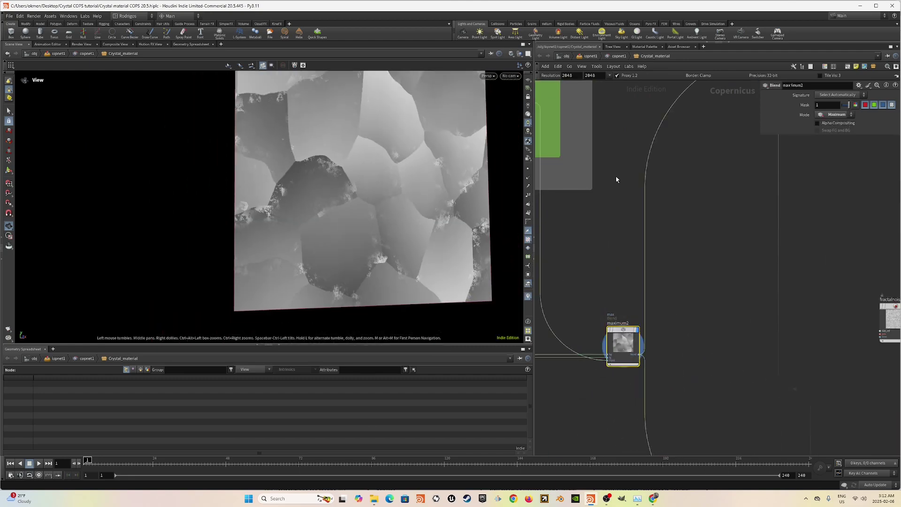
Select sub2 in the COLOR GENERATION group and review its blend mode and mask setting.
{"action": "scroll", "coordinate": [615, 178], "scroll_direction": "down", "scroll_amount": 4}
{"action": "scroll", "coordinate": [683, 226], "scroll_direction": "up", "scroll_amount": 3}
{"action": "scroll", "coordinate": [683, 227], "scroll_direction": "up", "scroll_amount": 3}
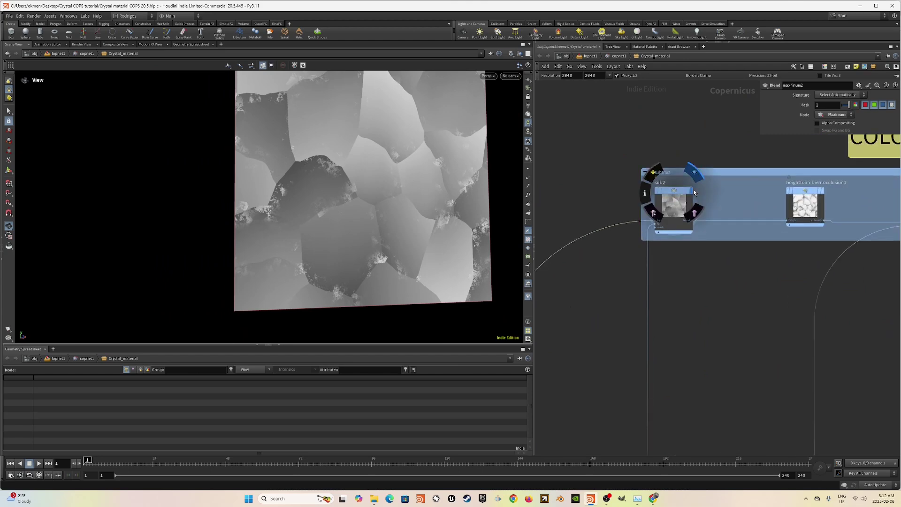
{"action": "left_click", "coordinate": [675, 212]}
{"action": "middle_click_drag", "start_coordinate": [597, 309], "coordinate": [734, 213]}
{"action": "scroll", "coordinate": [733, 215], "scroll_direction": "down", "scroll_amount": 4}
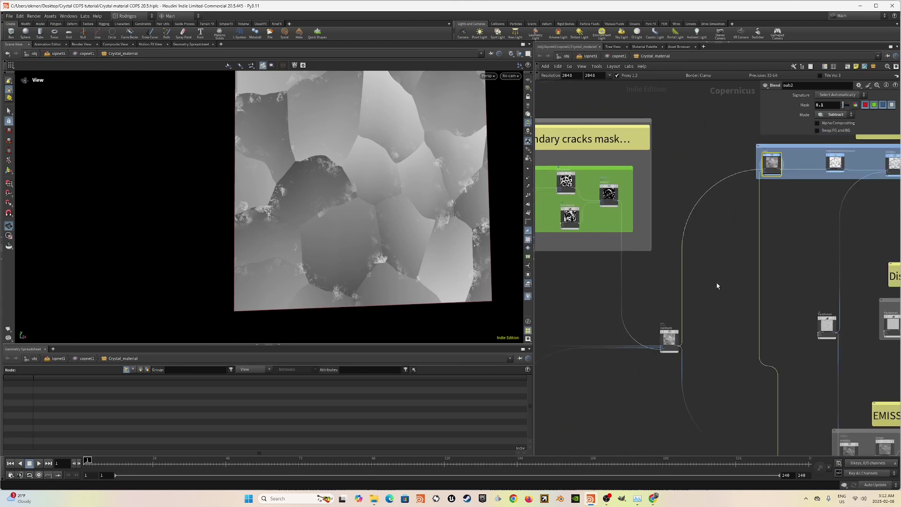
Trace sub2's inputs back to maximum2 and the CRACKS_OUT null, and inspect the null's input from the crystal cracks.
{"action": "left_click", "coordinate": [669, 340]}
{"action": "middle_click_drag", "start_coordinate": [699, 333], "coordinate": [670, 167]}
{"action": "scroll", "coordinate": [671, 167], "scroll_direction": "down", "scroll_amount": 2}
{"action": "left_click", "coordinate": [724, 350]}
{"action": "middle_click_drag", "start_coordinate": [669, 372], "coordinate": [696, 348]}
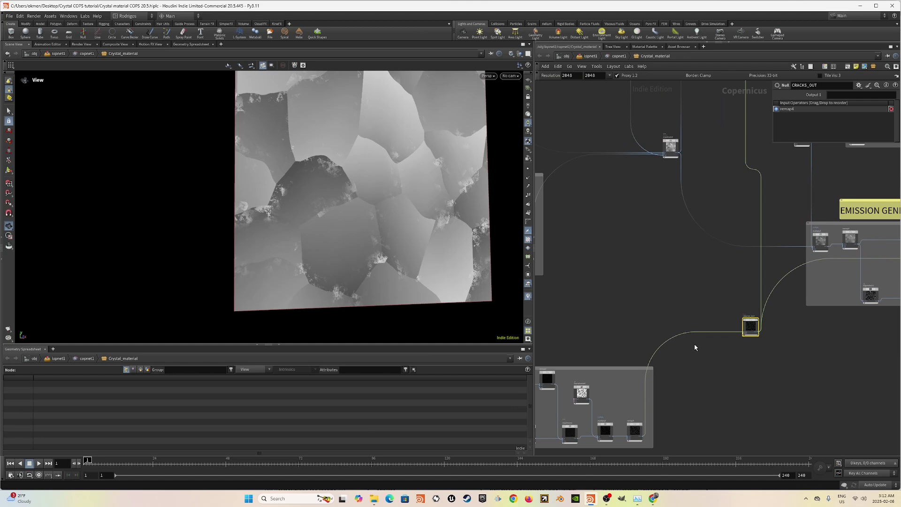
Display heighttoambientocclusion1 in the COLOR GENERATION group and examine its occlusion result and settings.
{"action": "middle_click_drag", "start_coordinate": [737, 117], "coordinate": [648, 263]}
{"action": "scroll", "coordinate": [665, 153], "scroll_direction": "up", "scroll_amount": 5}
{"action": "middle_click_drag", "start_coordinate": [666, 146], "coordinate": [642, 252]}
{"action": "right_click_drag", "start_coordinate": [348, 235], "coordinate": [558, 192]}
{"action": "right_click_drag", "start_coordinate": [315, 273], "coordinate": [192, 235]}
{"action": "middle_click_drag", "start_coordinate": [747, 226], "coordinate": [734, 234]}
{"action": "mouse_move", "coordinate": [757, 238]}
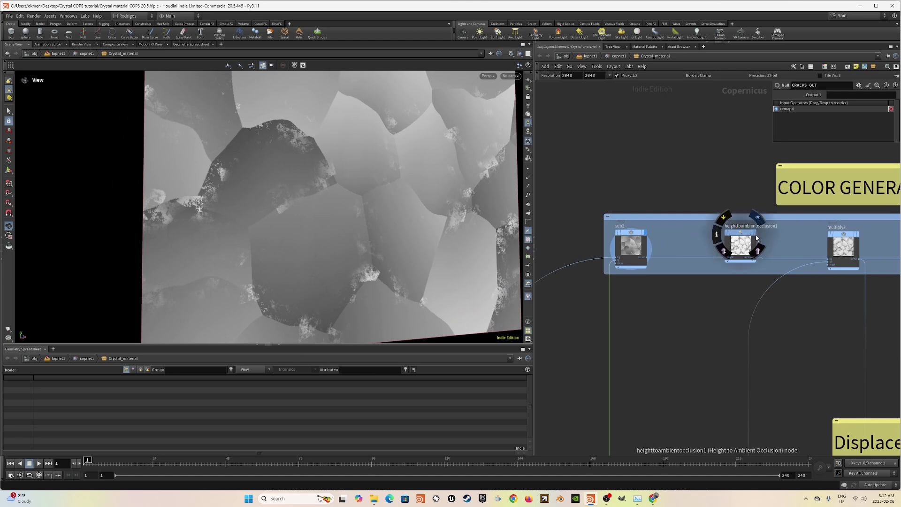
{"action": "left_click", "coordinate": [756, 238]}
{"action": "left_click", "coordinate": [741, 245]}
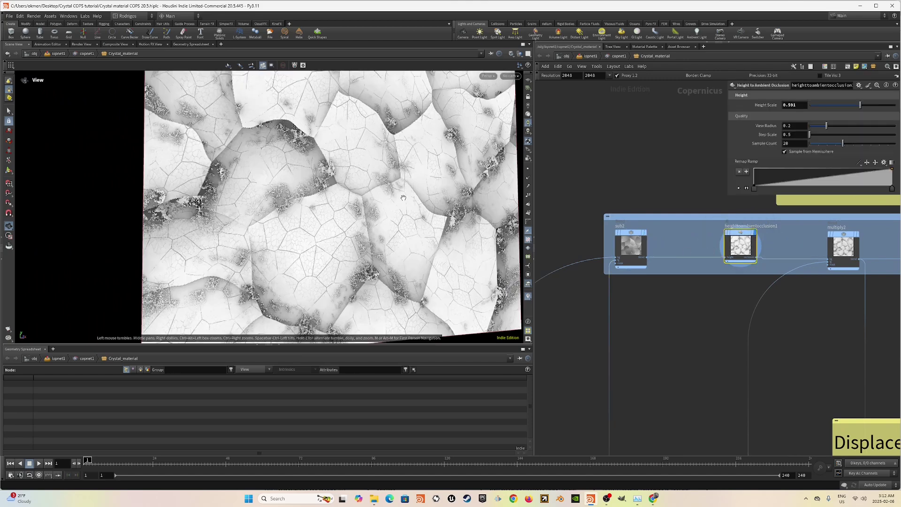
{"action": "scroll", "coordinate": [372, 213], "scroll_direction": "down", "scroll_amount": 2}
{"action": "left_click_drag", "start_coordinate": [373, 212], "coordinate": [385, 216]}
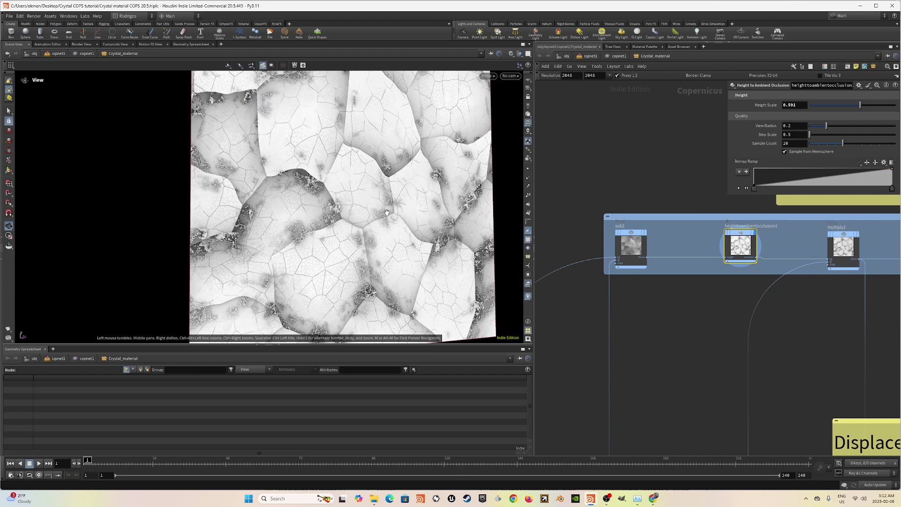
{"action": "left_click_drag", "start_coordinate": [387, 213], "coordinate": [341, 252]}
Display the multiply node after the ambient occlusion and inspect the settings of fractalnoise4, which feeds it.
{"action": "middle_click_drag", "start_coordinate": [775, 246], "coordinate": [709, 277]}
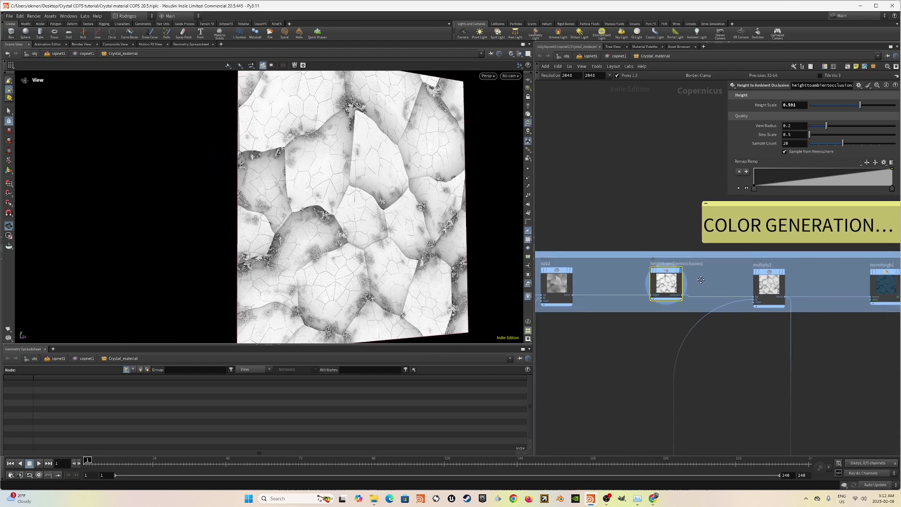
{"action": "scroll", "coordinate": [708, 277], "scroll_direction": "down", "scroll_amount": 3}
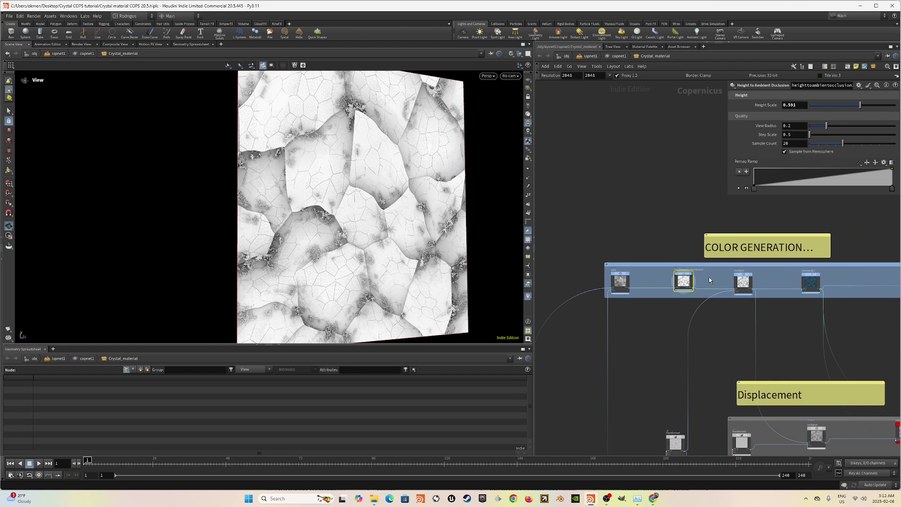
{"action": "scroll", "coordinate": [710, 280], "scroll_direction": "up", "scroll_amount": 2}
{"action": "scroll", "coordinate": [752, 278], "scroll_direction": "up", "scroll_amount": 2}
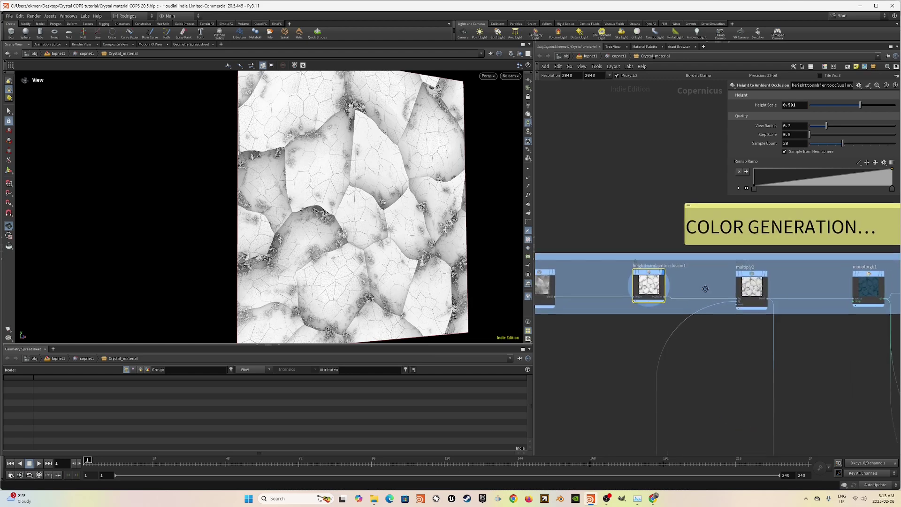
{"action": "left_click", "coordinate": [767, 268]}
{"action": "middle_click_drag", "start_coordinate": [690, 361], "coordinate": [682, 273]}
{"action": "scroll", "coordinate": [682, 273], "scroll_direction": "down", "scroll_amount": 3}
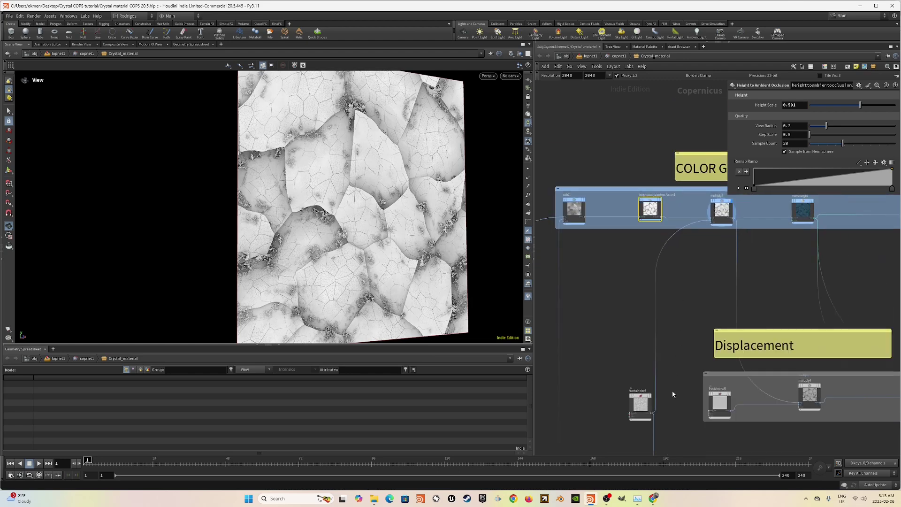
{"action": "left_click", "coordinate": [641, 409]}
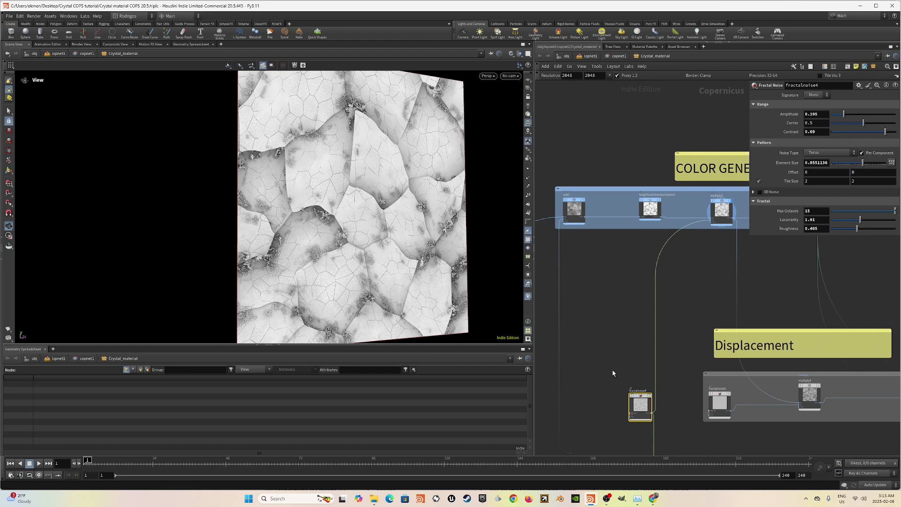
{"action": "middle_click_drag", "start_coordinate": [680, 293], "coordinate": [651, 336]}
{"action": "scroll", "coordinate": [651, 336], "scroll_direction": "down", "scroll_amount": 2}
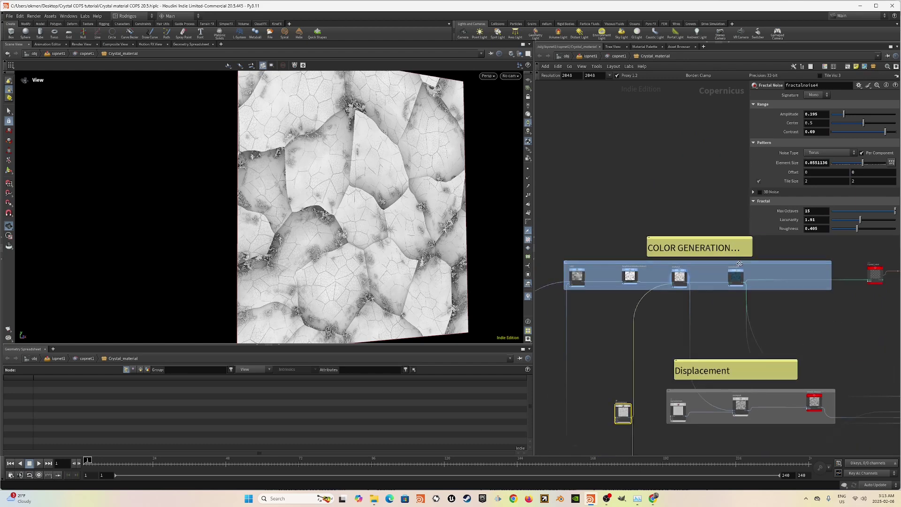
Display monotorgb1 and review its color ramp and the colored crystal pattern.
{"action": "scroll", "coordinate": [741, 272], "scroll_direction": "up", "scroll_amount": 3}
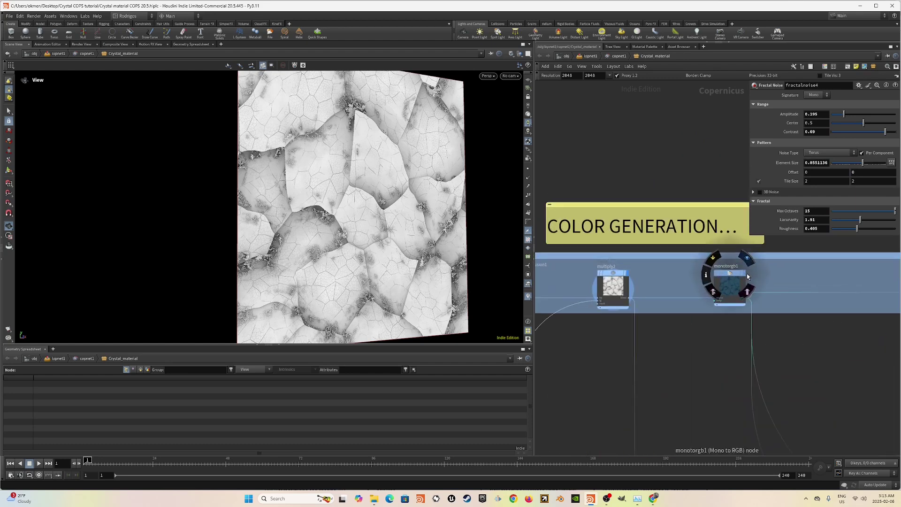
{"action": "left_click", "coordinate": [745, 277]}
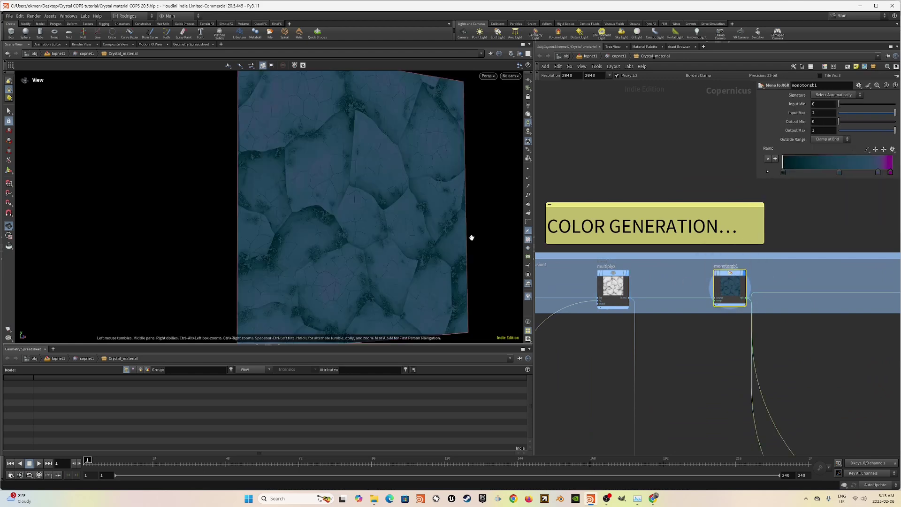
{"action": "left_click_drag", "start_coordinate": [472, 238], "coordinate": [384, 226]}
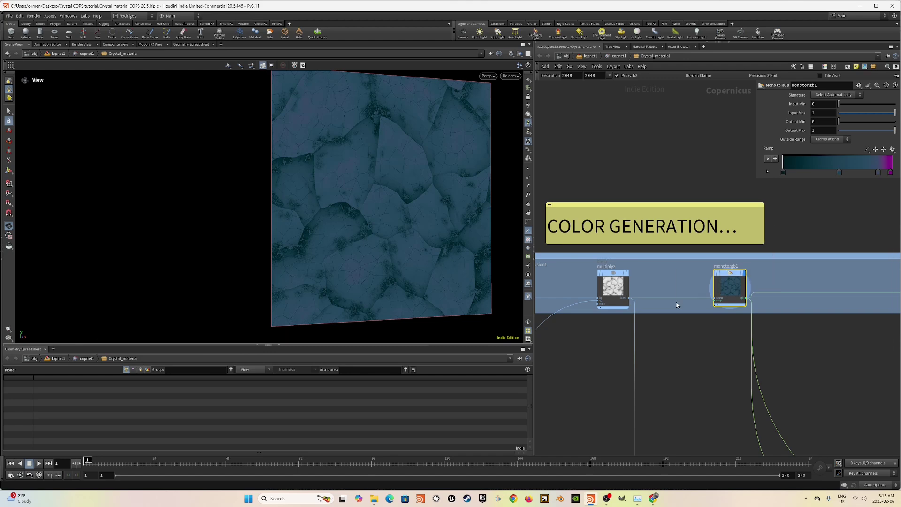
{"action": "scroll", "coordinate": [690, 311], "scroll_direction": "down", "scroll_amount": 2}
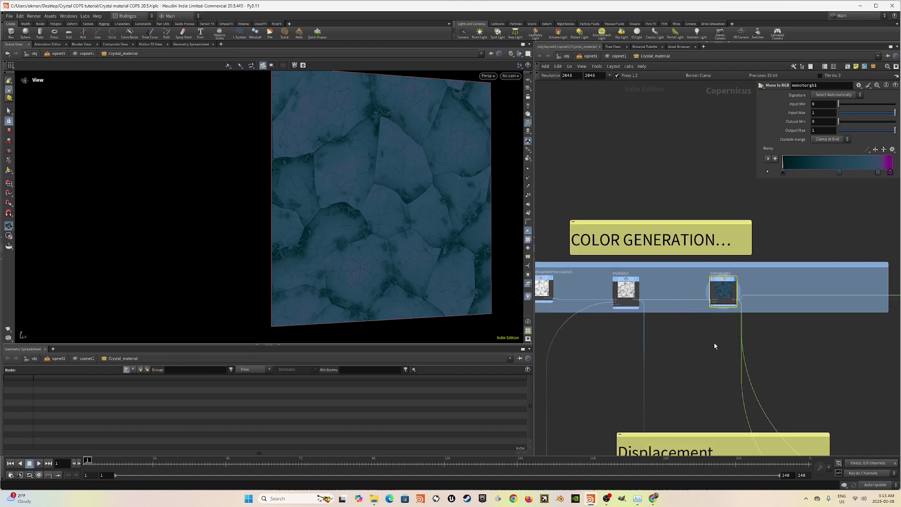
Follow the color output to the Crystal_color null and inspect its input and result.
{"action": "scroll", "coordinate": [714, 346], "scroll_direction": "down", "scroll_amount": 3}
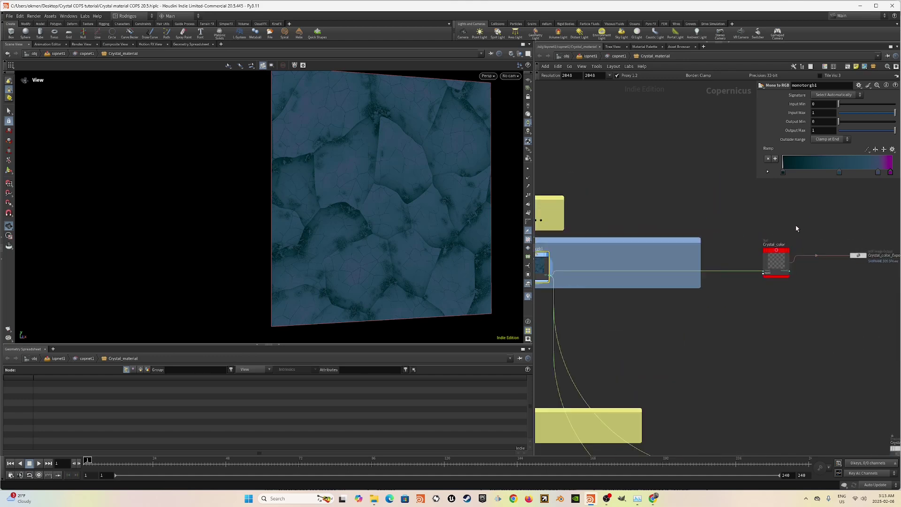
{"action": "left_click", "coordinate": [776, 265]}
{"action": "scroll", "coordinate": [792, 257], "scroll_direction": "up", "scroll_amount": 2}
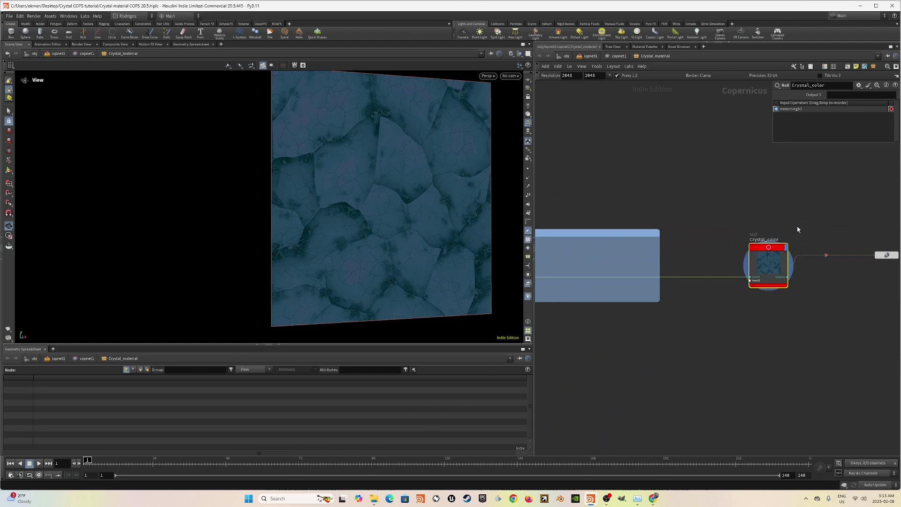
Display the multiply node in the Displacement group and inspect the settings of its fractalnoise5 input.
{"action": "scroll", "coordinate": [737, 303], "scroll_direction": "down", "scroll_amount": 4}
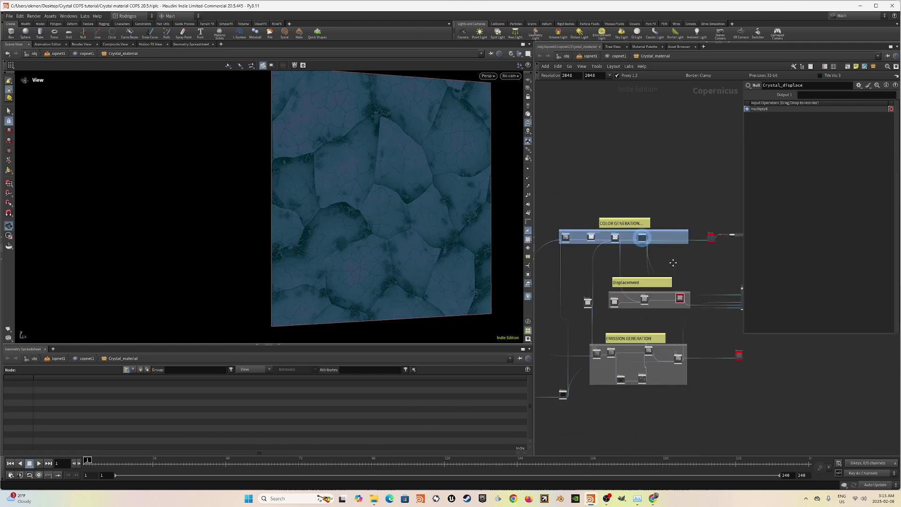
{"action": "scroll", "coordinate": [668, 267], "scroll_direction": "down", "scroll_amount": 2}
{"action": "scroll", "coordinate": [624, 290], "scroll_direction": "up", "scroll_amount": 3}
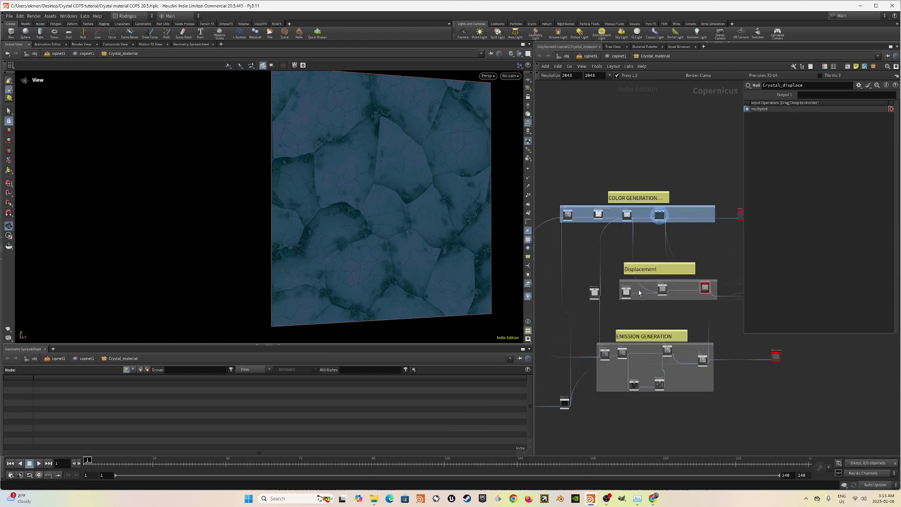
{"action": "middle_click_drag", "start_coordinate": [652, 245], "coordinate": [624, 265]}
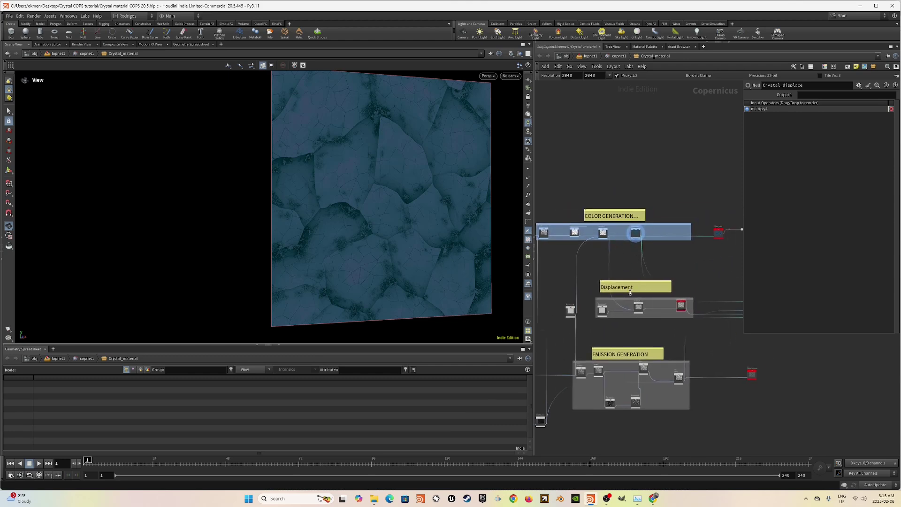
{"action": "scroll", "coordinate": [620, 307], "scroll_direction": "up", "scroll_amount": 5}
{"action": "left_click", "coordinate": [693, 295]}
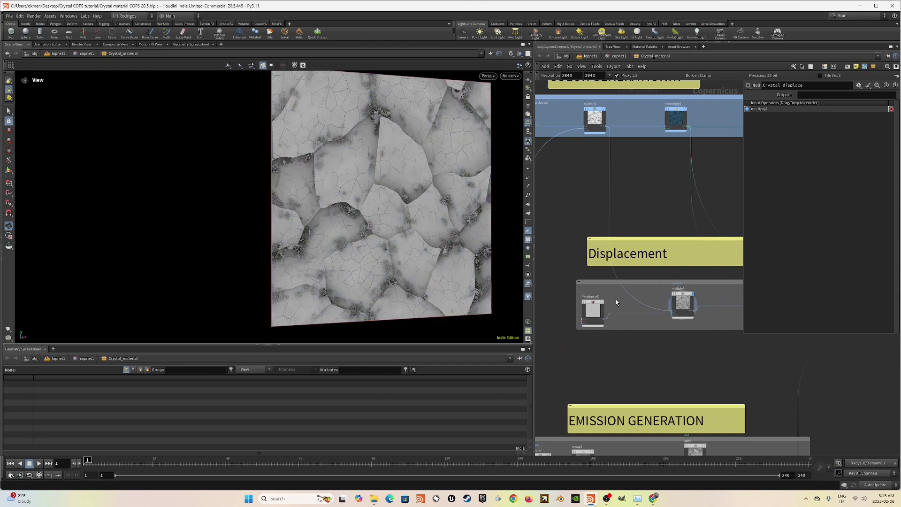
{"action": "left_click", "coordinate": [592, 309]}
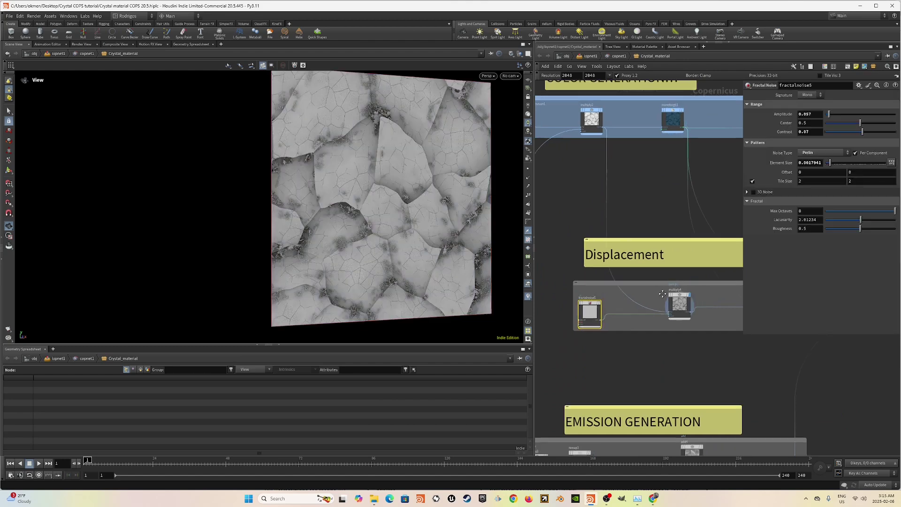
{"action": "scroll", "coordinate": [663, 294], "scroll_direction": "down", "scroll_amount": 2}
{"action": "scroll", "coordinate": [671, 307], "scroll_direction": "up", "scroll_amount": 3}
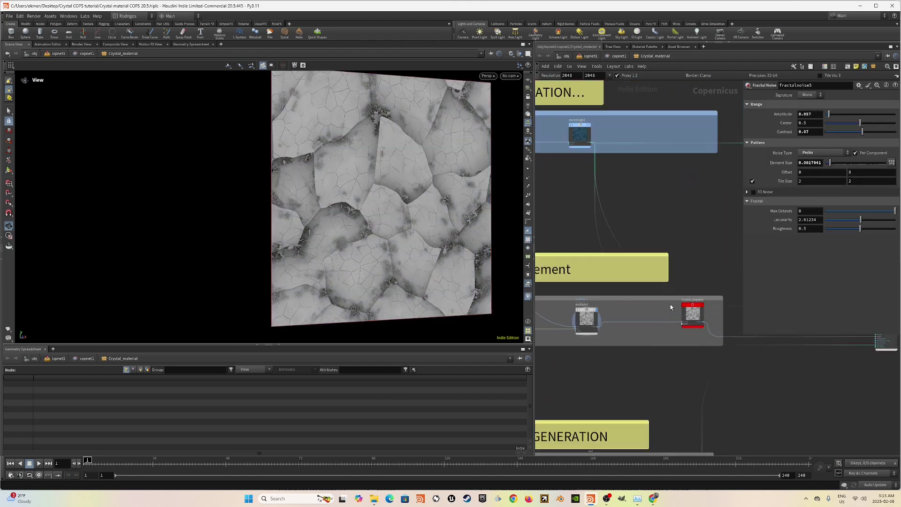
Select the Crystal_displace null at the end of the Displacement group and check its input.
{"action": "left_click", "coordinate": [692, 313]}
{"action": "scroll", "coordinate": [624, 334], "scroll_direction": "down", "scroll_amount": 3}
{"action": "middle_click_drag", "start_coordinate": [625, 335], "coordinate": [639, 303]}
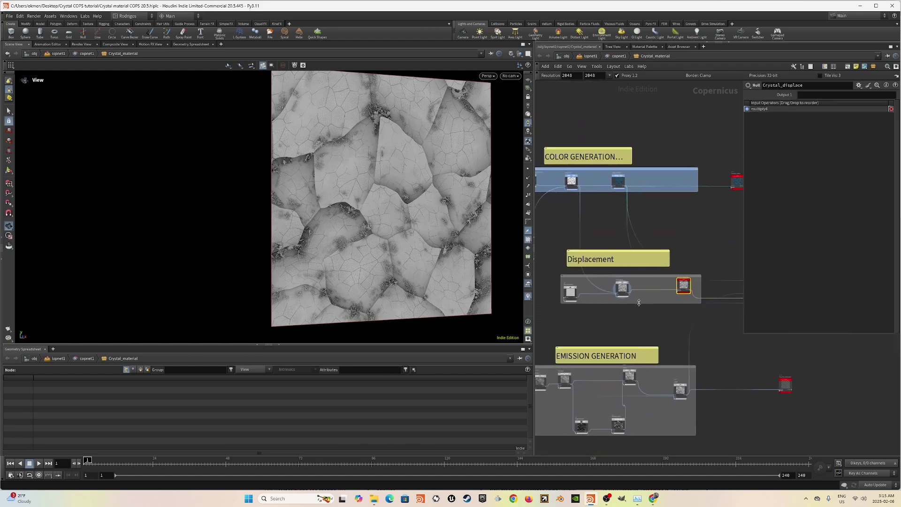
Trace the EMISSION GENERATION group's input back to maximum2, then display and select that blend.
{"action": "scroll", "coordinate": [639, 303], "scroll_direction": "down", "scroll_amount": 2}
{"action": "middle_click_drag", "start_coordinate": [596, 322], "coordinate": [631, 289]}
{"action": "scroll", "coordinate": [605, 322], "scroll_direction": "up", "scroll_amount": 8}
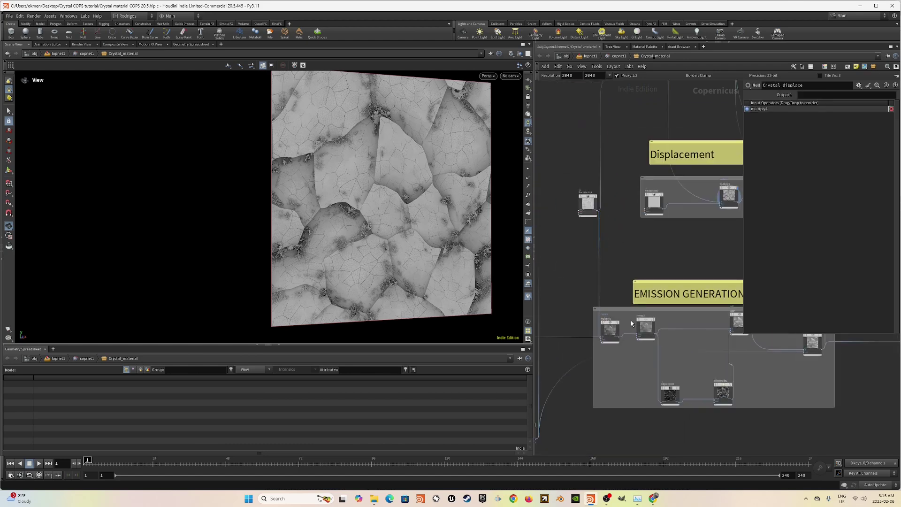
{"action": "scroll", "coordinate": [602, 236], "scroll_direction": "down", "scroll_amount": 6}
{"action": "middle_click_drag", "start_coordinate": [548, 215], "coordinate": [629, 287]}
{"action": "scroll", "coordinate": [600, 286], "scroll_direction": "down", "scroll_amount": 1}
{"action": "scroll", "coordinate": [589, 278], "scroll_direction": "up", "scroll_amount": 2}
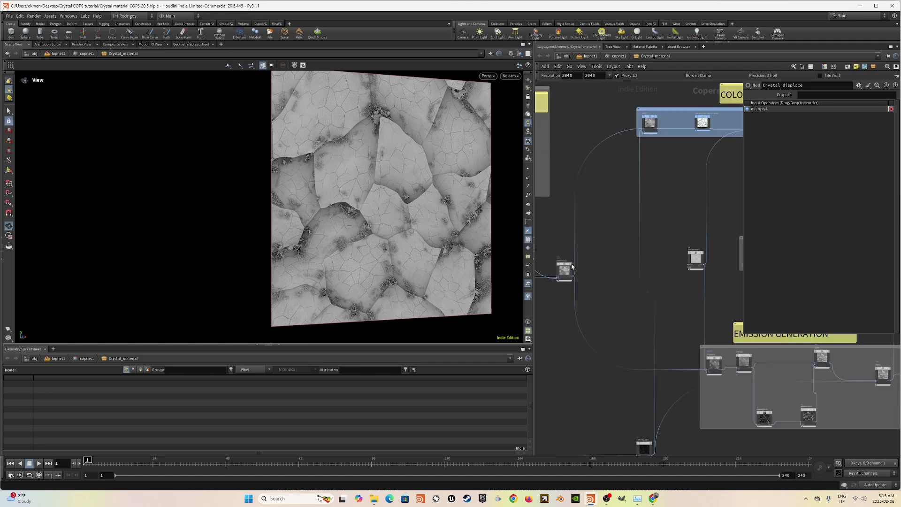
{"action": "scroll", "coordinate": [574, 268], "scroll_direction": "up", "scroll_amount": 3}
{"action": "left_click", "coordinate": [574, 253]}
{"action": "left_click", "coordinate": [560, 276]}
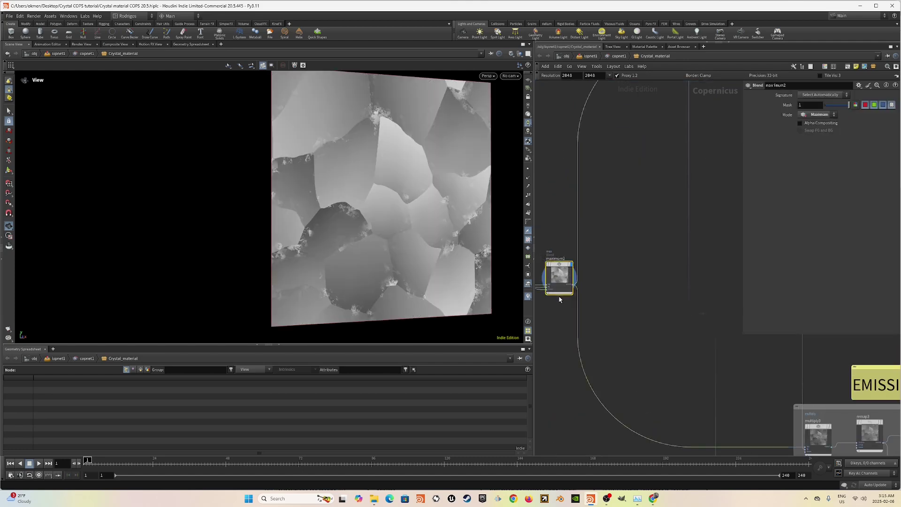
Follow maximum2's output into the EMISSION GENERATION group and display multiply3, where it meets fractalnoise4.
{"action": "scroll", "coordinate": [695, 344], "scroll_direction": "down", "scroll_amount": 5}
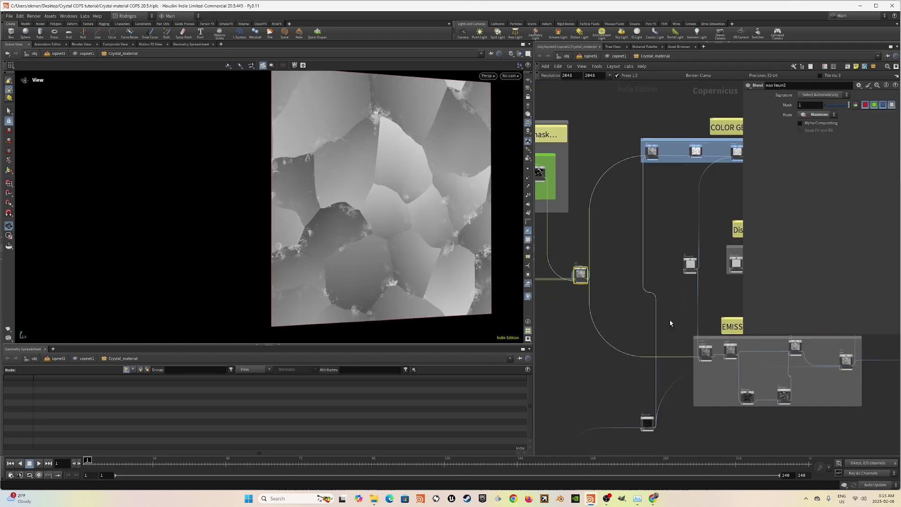
{"action": "scroll", "coordinate": [696, 344], "scroll_direction": "up", "scroll_amount": 4}
{"action": "scroll", "coordinate": [697, 344], "scroll_direction": "down", "scroll_amount": 4}
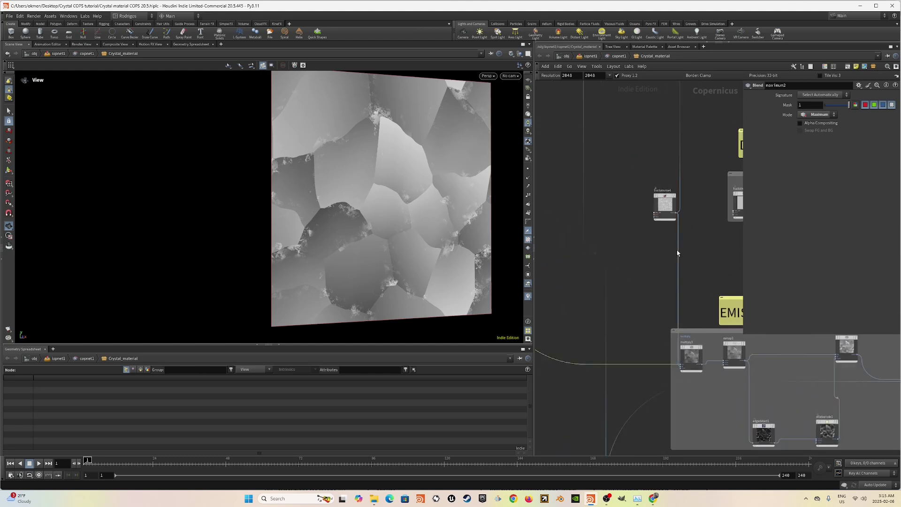
{"action": "scroll", "coordinate": [692, 353], "scroll_direction": "up", "scroll_amount": 4}
{"action": "left_click", "coordinate": [694, 350]}
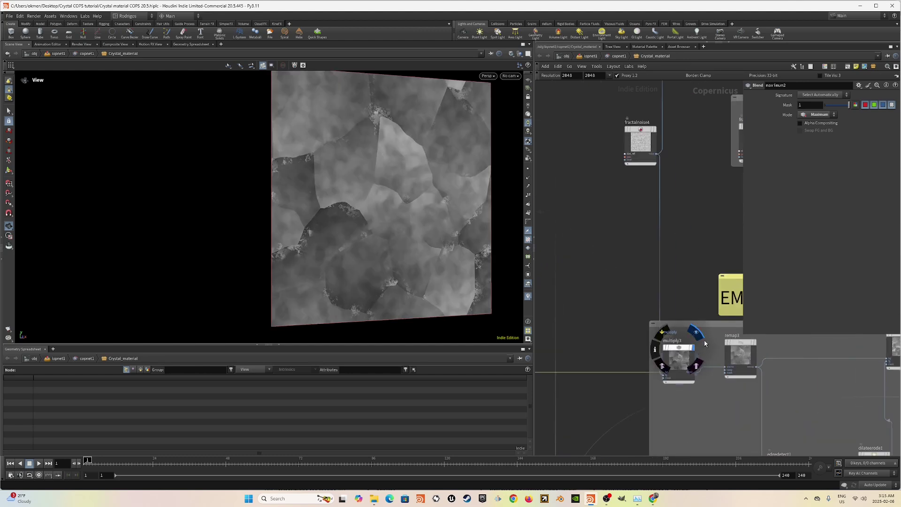
{"action": "left_click", "coordinate": [674, 363]}
{"action": "middle_click_drag", "start_coordinate": [694, 259], "coordinate": [649, 261]}
Set the amplitude of fractalnoise4 to 0.2.
{"action": "left_click_drag", "start_coordinate": [625, 125], "coordinate": [558, 176]}
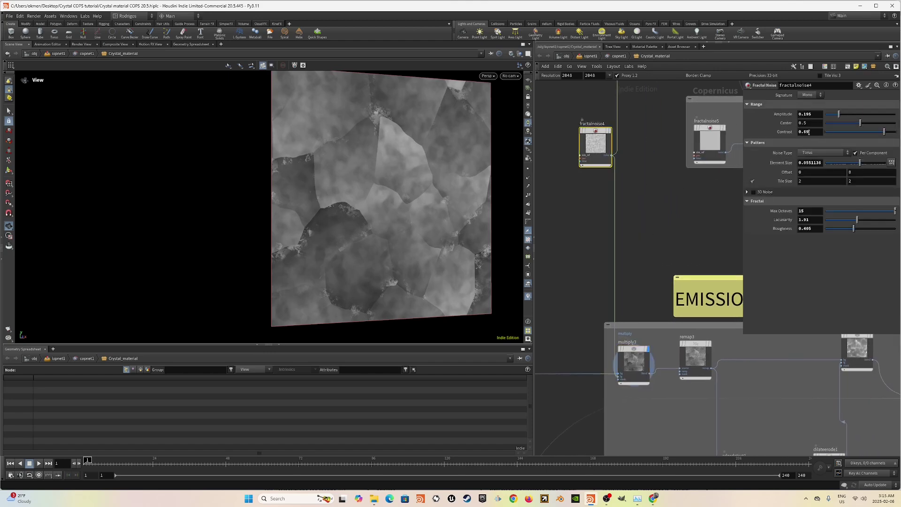
{"action": "left_click", "coordinate": [817, 113]}
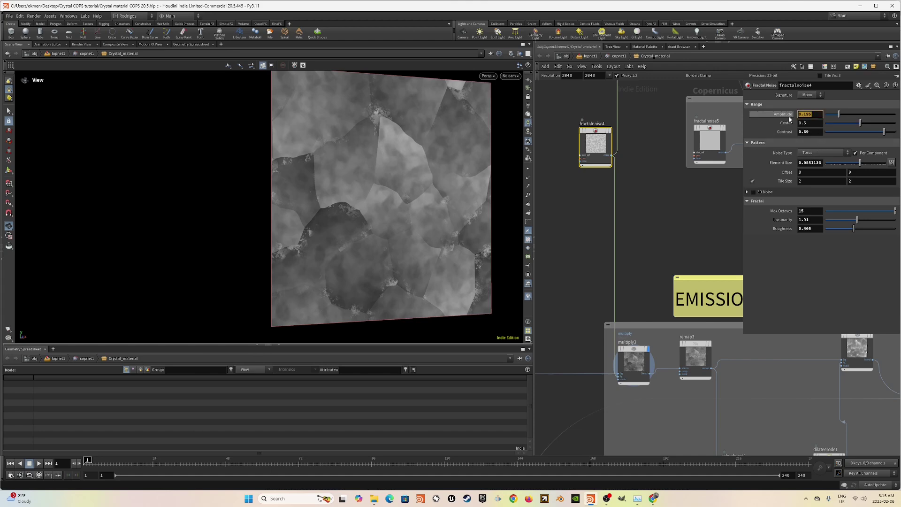
{"action": "type", "text": ".2"}
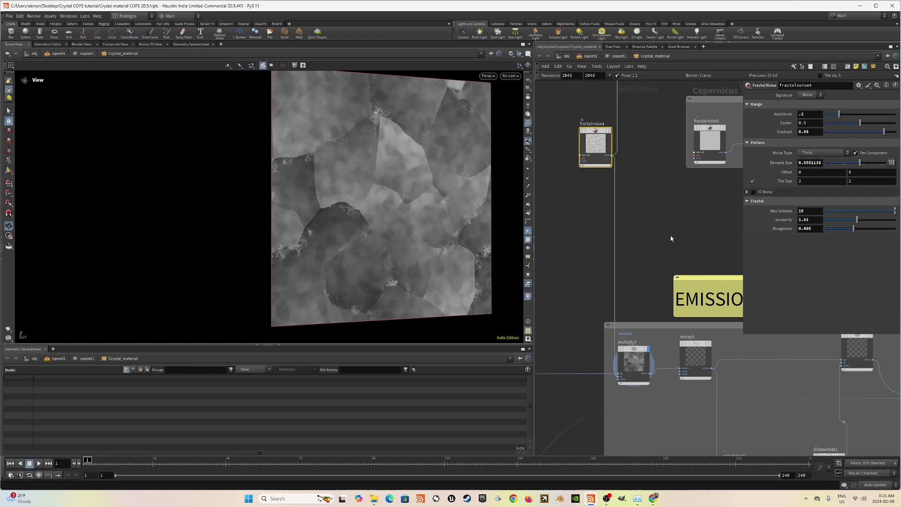
Display remap3 in the EMISSION GENERATION group and review its output range and ramp.
{"action": "middle_click_drag", "start_coordinate": [671, 238], "coordinate": [641, 216]}
{"action": "left_click", "coordinate": [680, 324]}
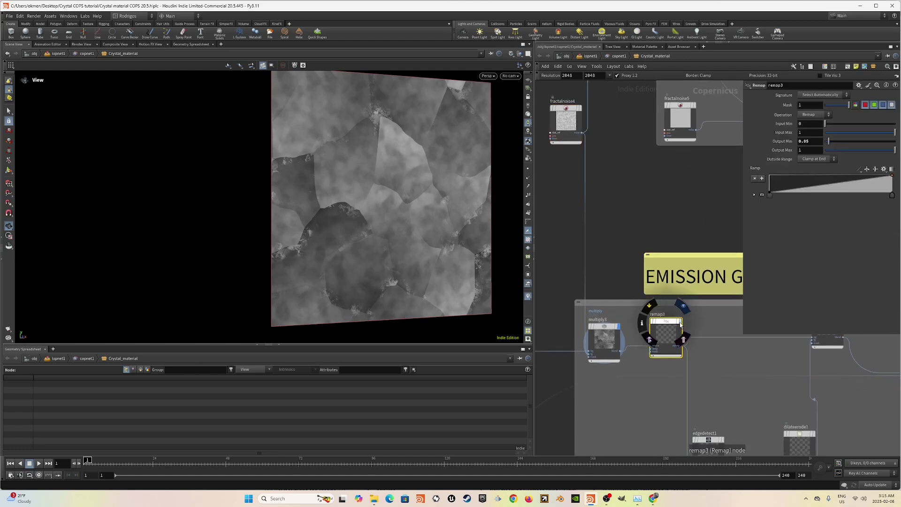
{"action": "left_click", "coordinate": [680, 323]}
{"action": "scroll", "coordinate": [644, 331], "scroll_direction": "down", "scroll_amount": 3}
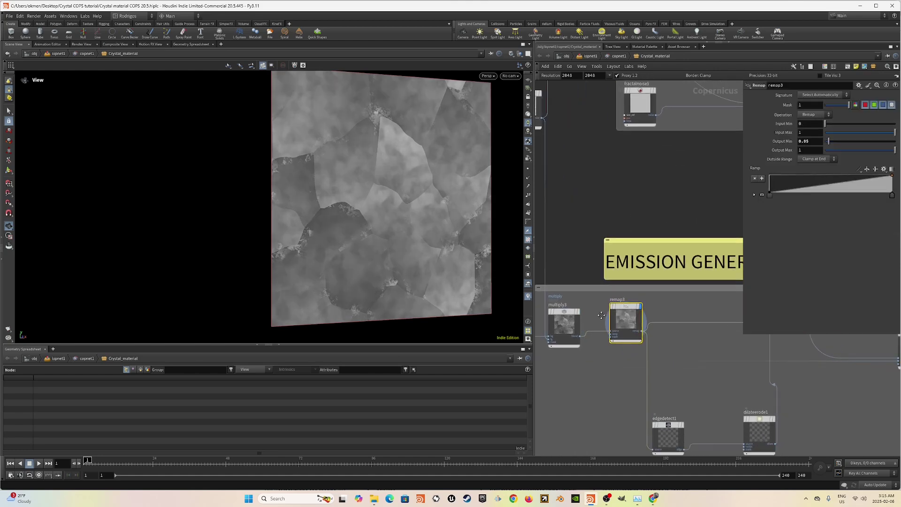
Display edgedetect1 below remap3 and review its edge detection settings and result.
{"action": "middle_click_drag", "start_coordinate": [652, 355], "coordinate": [654, 294]}
{"action": "scroll", "coordinate": [666, 281], "scroll_direction": "up", "scroll_amount": 2}
{"action": "left_click", "coordinate": [676, 276]}
{"action": "scroll", "coordinate": [610, 378], "scroll_direction": "up", "scroll_amount": 2}
{"action": "left_click", "coordinate": [624, 379]}
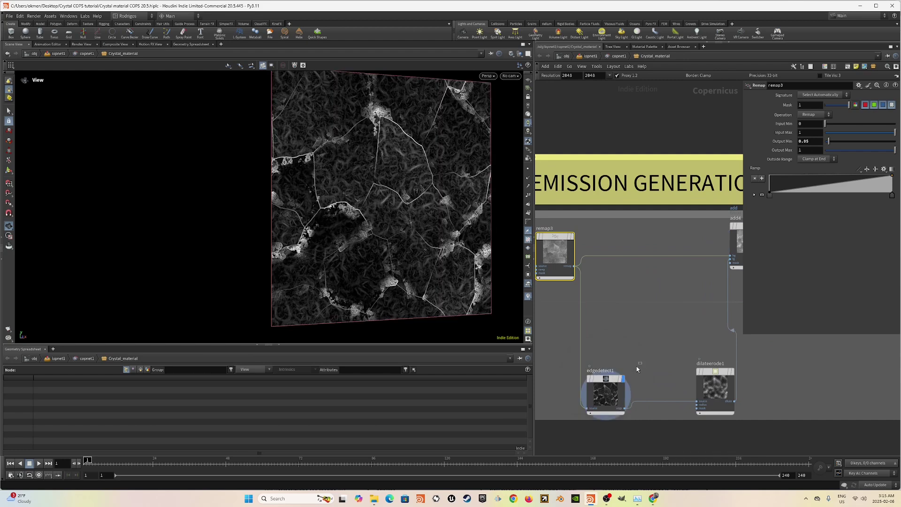
{"action": "left_click", "coordinate": [605, 393]}
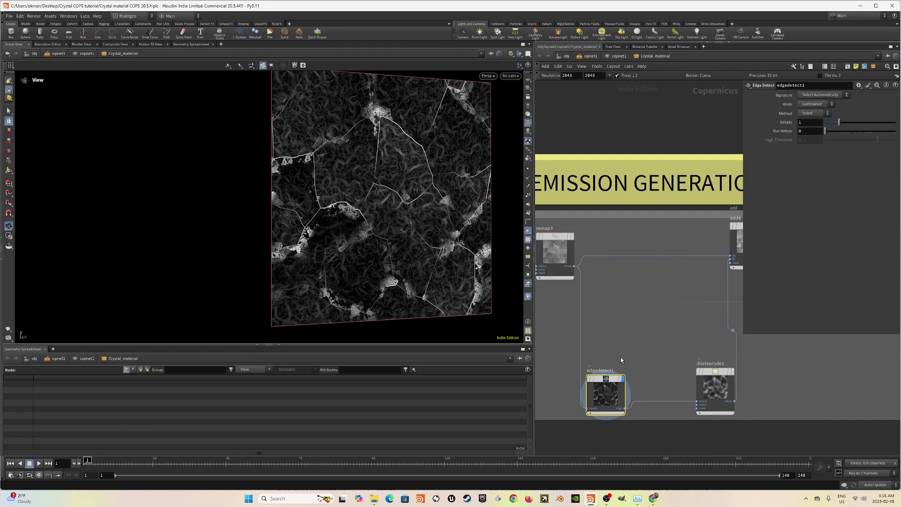
Display dilateerode1 beside edgedetect1 in the EMISSION GENERATION group and review its mask and radius settings.
{"action": "middle_click_drag", "start_coordinate": [435, 224], "coordinate": [423, 234]}
{"action": "left_click_drag", "start_coordinate": [423, 238], "coordinate": [415, 241]}
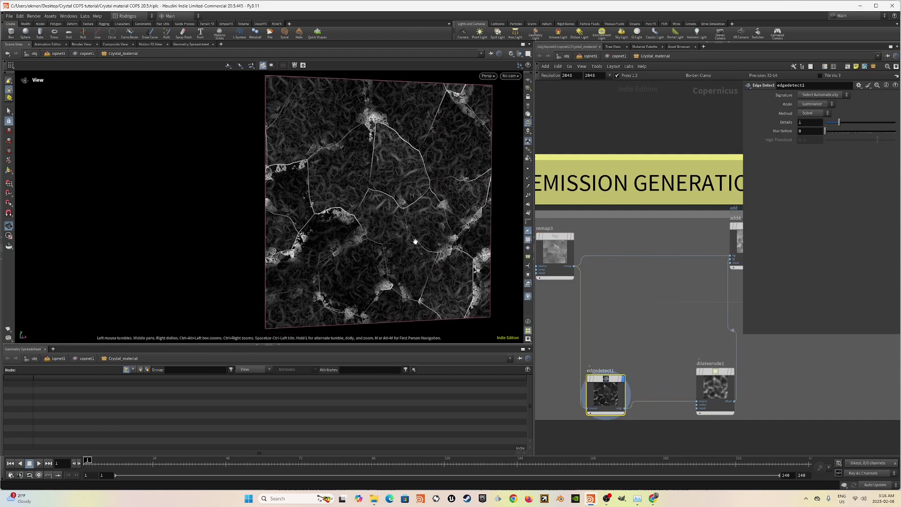
{"action": "scroll", "coordinate": [621, 342], "scroll_direction": "down", "scroll_amount": 4}
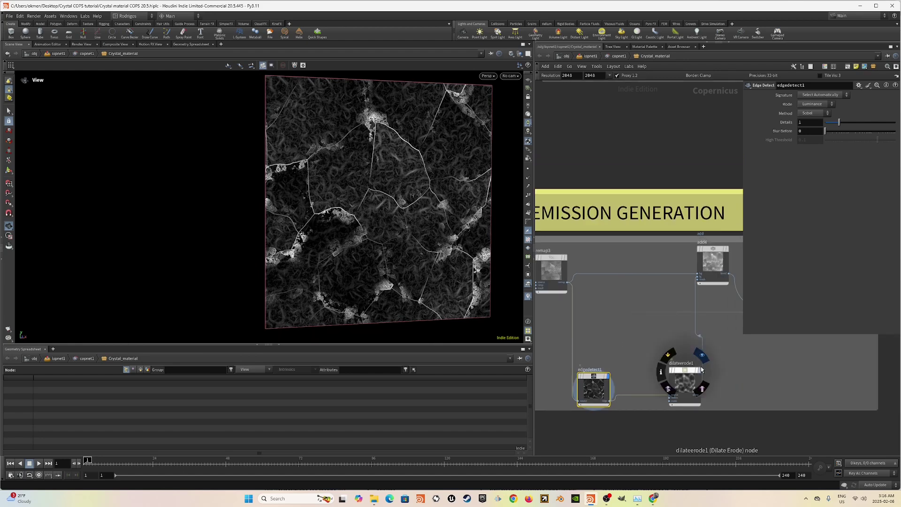
{"action": "left_click", "coordinate": [700, 370]}
{"action": "left_click", "coordinate": [684, 389]}
{"action": "right_click_drag", "start_coordinate": [357, 238], "coordinate": [369, 244]}
Display add4 in the EMISSION GENERATION group and review its blend settings and result.
{"action": "middle_click_drag", "start_coordinate": [632, 257], "coordinate": [612, 271]}
{"action": "left_click", "coordinate": [708, 263]}
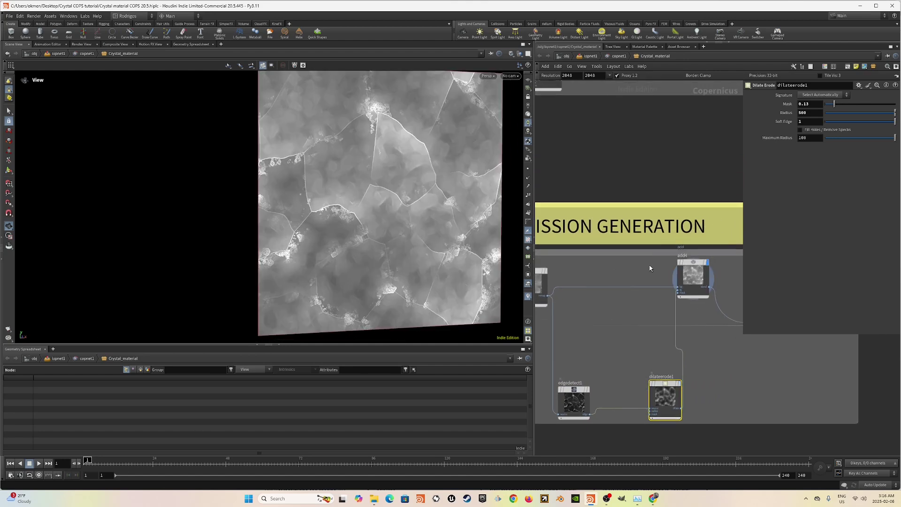
{"action": "left_click", "coordinate": [687, 276]}
{"action": "left_click_drag", "start_coordinate": [364, 217], "coordinate": [347, 218]}
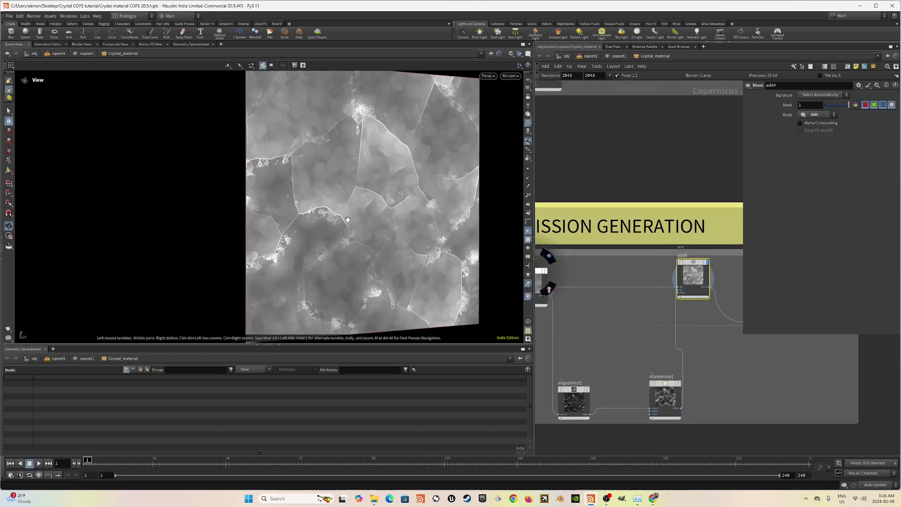
Display add5 at the end of the EMISSION GENERATION group and review its blend mode and result.
{"action": "middle_click_drag", "start_coordinate": [616, 308], "coordinate": [579, 309]}
{"action": "scroll", "coordinate": [580, 309], "scroll_direction": "down", "scroll_amount": 4}
{"action": "scroll", "coordinate": [660, 302], "scroll_direction": "up", "scroll_amount": 4}
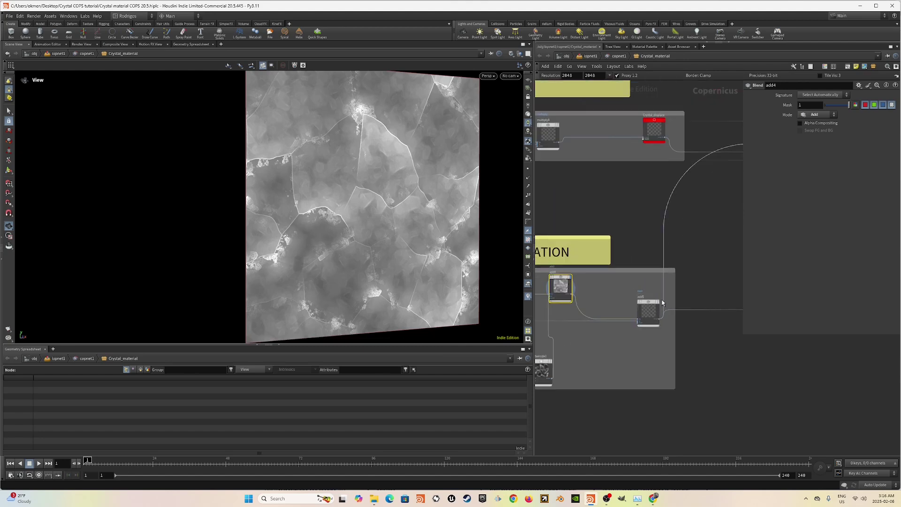
{"action": "left_click", "coordinate": [644, 309]}
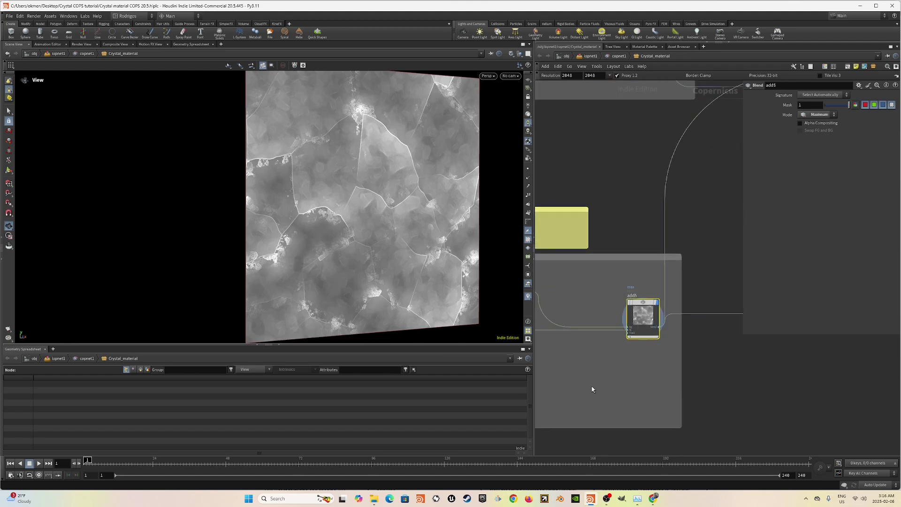
Trace add5's incoming connection back through the network toward the secondary cracks masks and the group below them.
{"action": "scroll", "coordinate": [673, 331], "scroll_direction": "down", "scroll_amount": 3}
{"action": "scroll", "coordinate": [674, 331], "scroll_direction": "down", "scroll_amount": 4}
{"action": "scroll", "coordinate": [586, 348], "scroll_direction": "up", "scroll_amount": 5}
{"action": "scroll", "coordinate": [593, 371], "scroll_direction": "down", "scroll_amount": 2}
{"action": "middle_click_drag", "start_coordinate": [574, 388], "coordinate": [642, 340]}
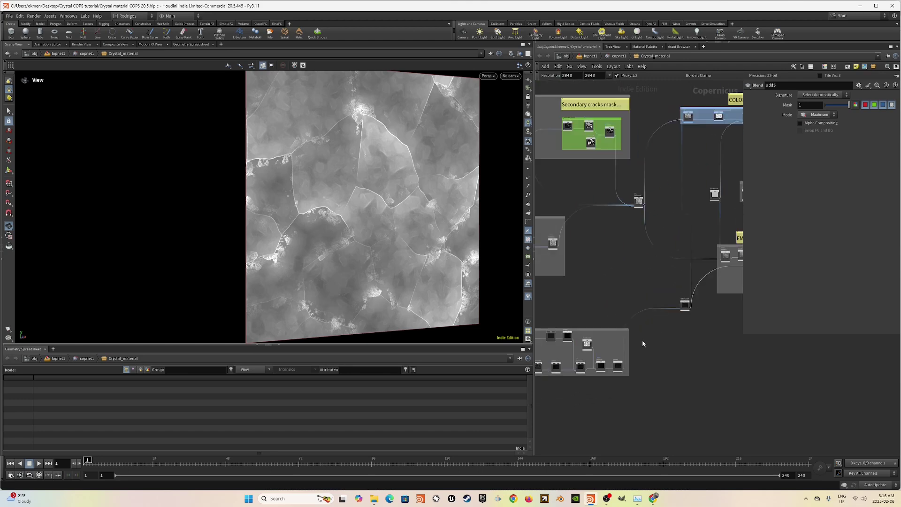
{"action": "scroll", "coordinate": [702, 321], "scroll_direction": "up", "scroll_amount": 2}
{"action": "scroll", "coordinate": [593, 350], "scroll_direction": "down", "scroll_amount": 4}
{"action": "scroll", "coordinate": [404, 242], "scroll_direction": "up", "scroll_amount": 4}
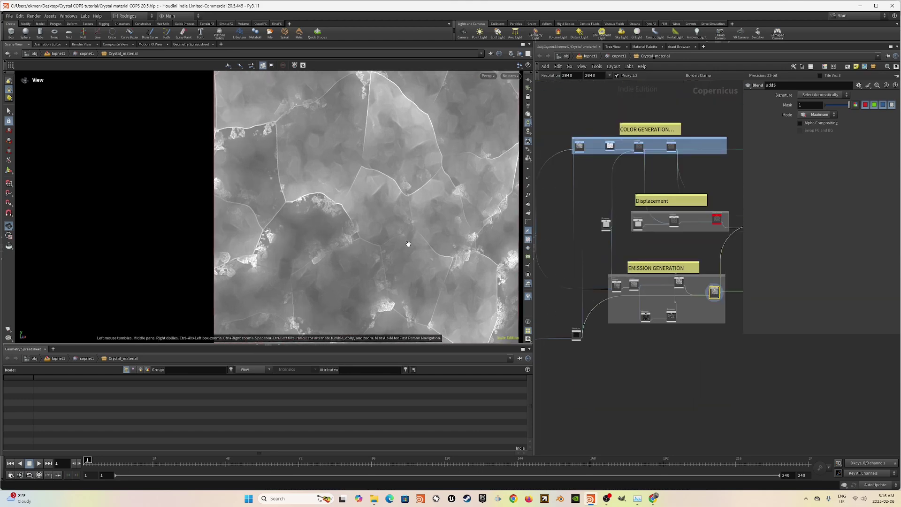
Follow the color, displacement and emission outputs to the Crystal material node and display it.
{"action": "middle_click_drag", "start_coordinate": [702, 250], "coordinate": [565, 271]}
{"action": "scroll", "coordinate": [564, 271], "scroll_direction": "up", "scroll_amount": 1}
{"action": "scroll", "coordinate": [392, 233], "scroll_direction": "down", "scroll_amount": 5}
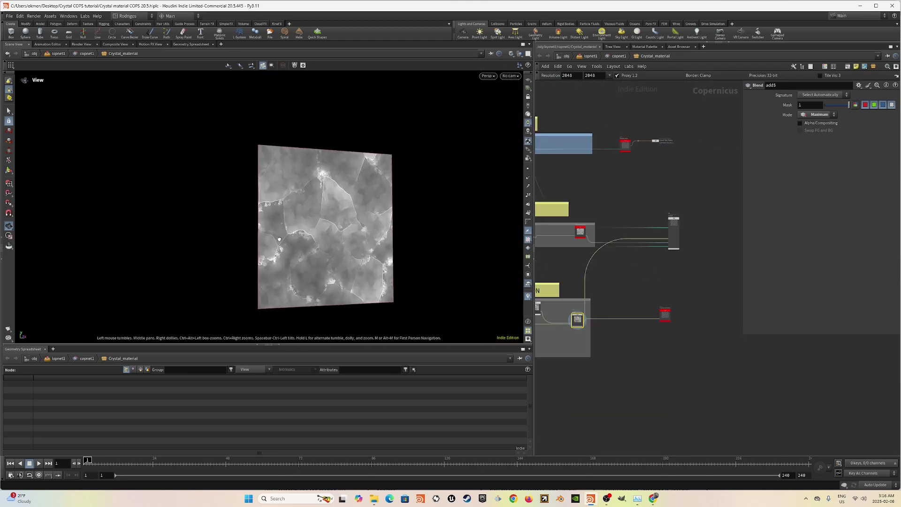
{"action": "left_click_drag", "start_coordinate": [392, 228], "coordinate": [419, 223]}
{"action": "middle_click_drag", "start_coordinate": [625, 280], "coordinate": [634, 287]}
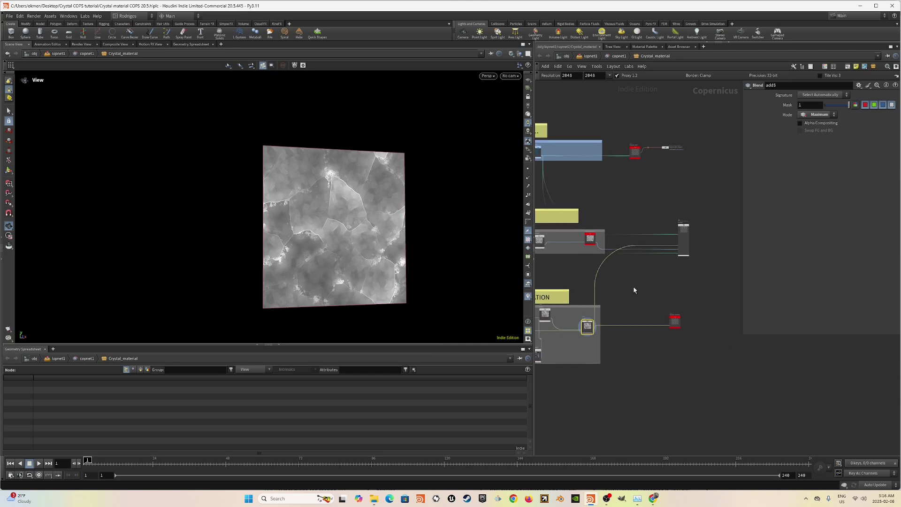
{"action": "scroll", "coordinate": [687, 222], "scroll_direction": "up", "scroll_amount": 5}
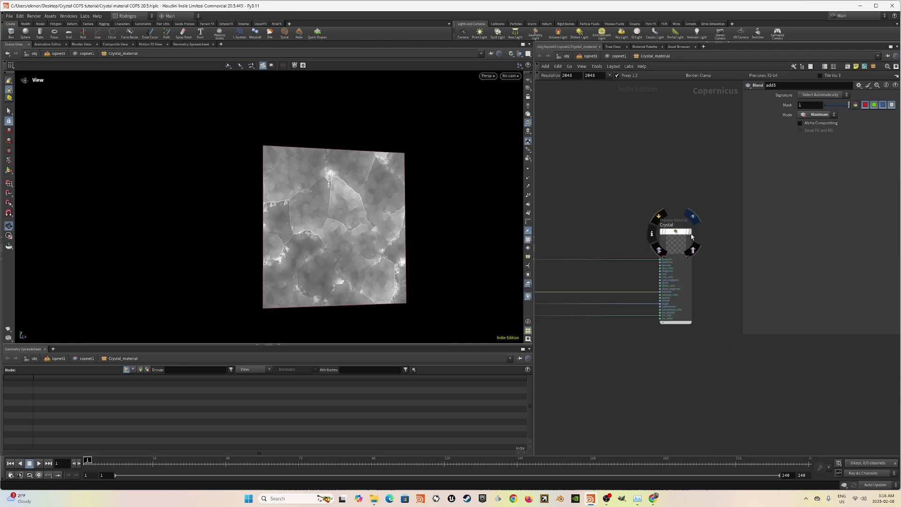
{"action": "left_click", "coordinate": [693, 216]}
{"action": "left_click_drag", "start_coordinate": [705, 210], "coordinate": [671, 256]}
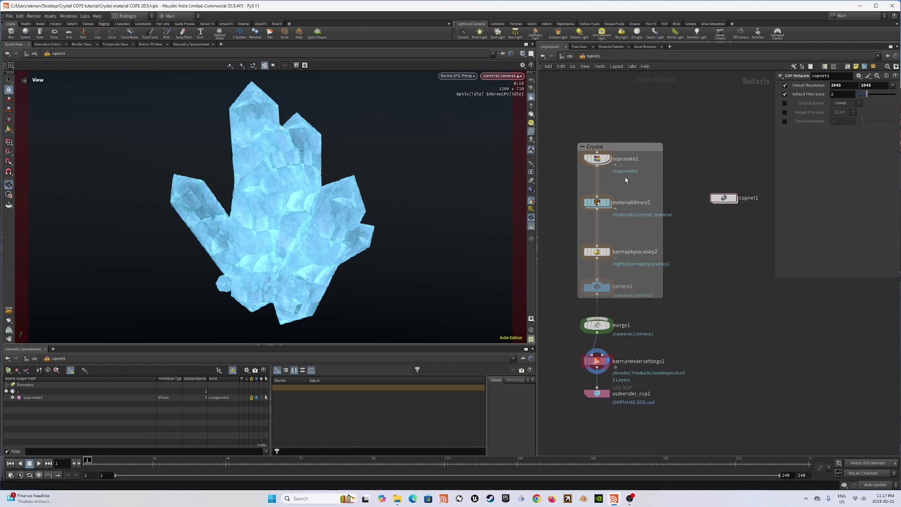
Open the geometry network inside sopcreate1 and examine the crystal cluster it generates.
{"action": "double_click", "coordinate": [626, 176]}
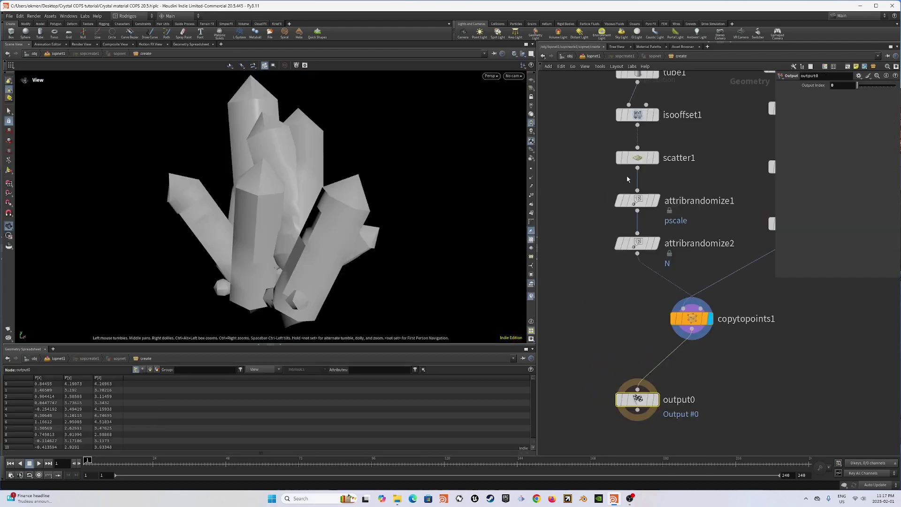
{"action": "middle_click_drag", "start_coordinate": [697, 161], "coordinate": [682, 251]}
{"action": "scroll", "coordinate": [682, 251], "scroll_direction": "down", "scroll_amount": 3}
{"action": "scroll", "coordinate": [657, 188], "scroll_direction": "up", "scroll_amount": 1}
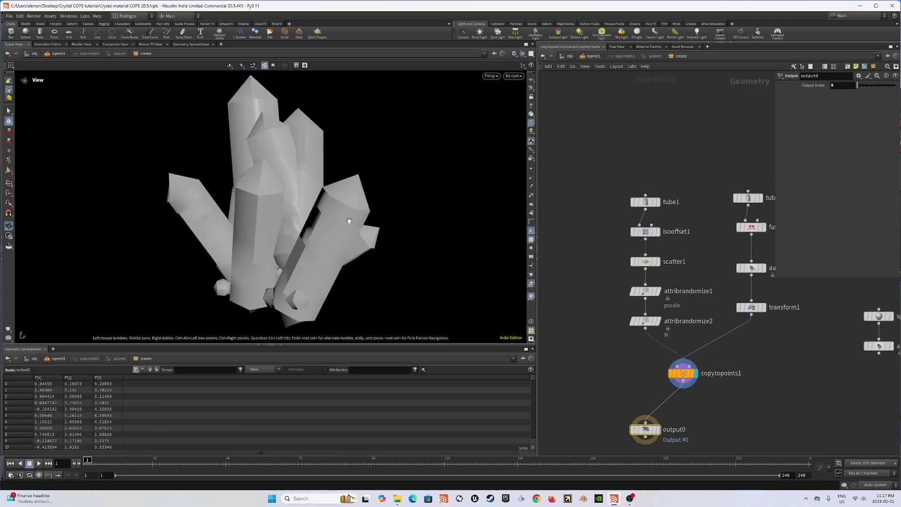
{"action": "left_click_drag", "start_coordinate": [304, 208], "coordinate": [390, 202]}
Display tube1 and the isooffset1 volume built from it, reviewing their settings.
{"action": "left_click", "coordinate": [658, 203]}
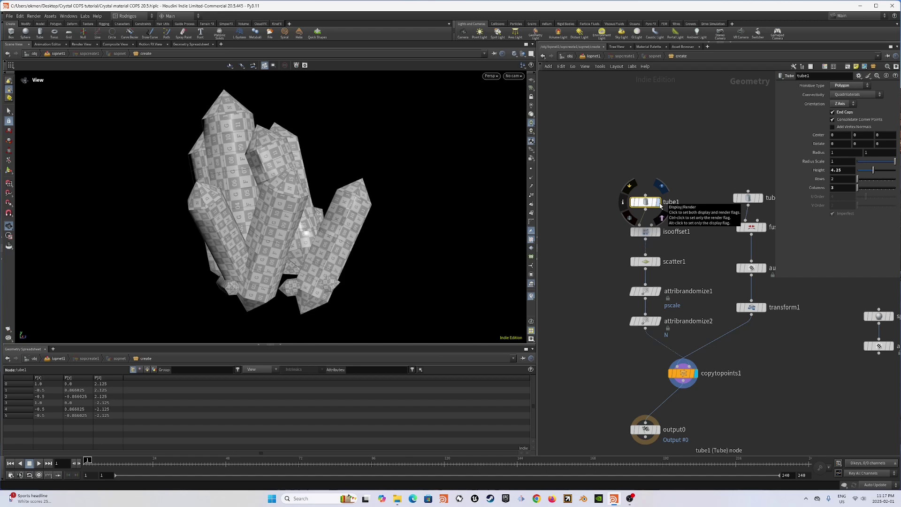
{"action": "left_click", "coordinate": [661, 205]}
{"action": "left_click", "coordinate": [661, 232]}
{"action": "left_click", "coordinate": [645, 232]}
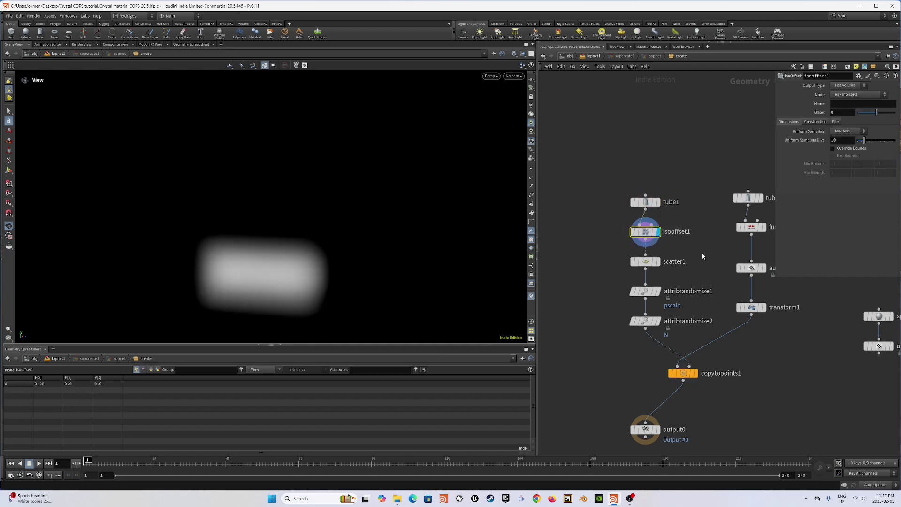
Display scatter1 and attribrandomize1 in turn, reviewing the point count and the pscale randomization.
{"action": "left_click", "coordinate": [660, 261]}
{"action": "left_click", "coordinate": [646, 261]}
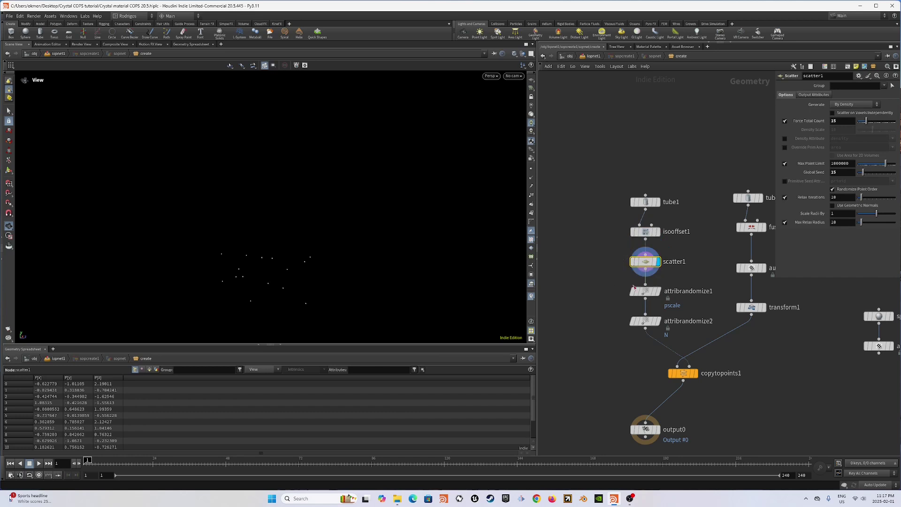
{"action": "left_click", "coordinate": [659, 291]}
{"action": "left_click", "coordinate": [646, 292]}
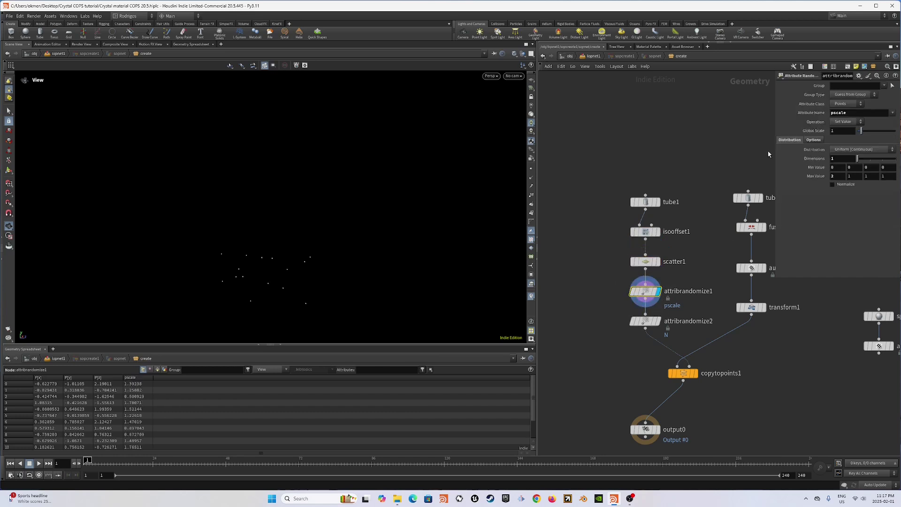
Display attribrandomize2 with point normals shown and review how it randomizes the N attribute.
{"action": "left_click", "coordinate": [659, 321]}
{"action": "left_click", "coordinate": [646, 321]}
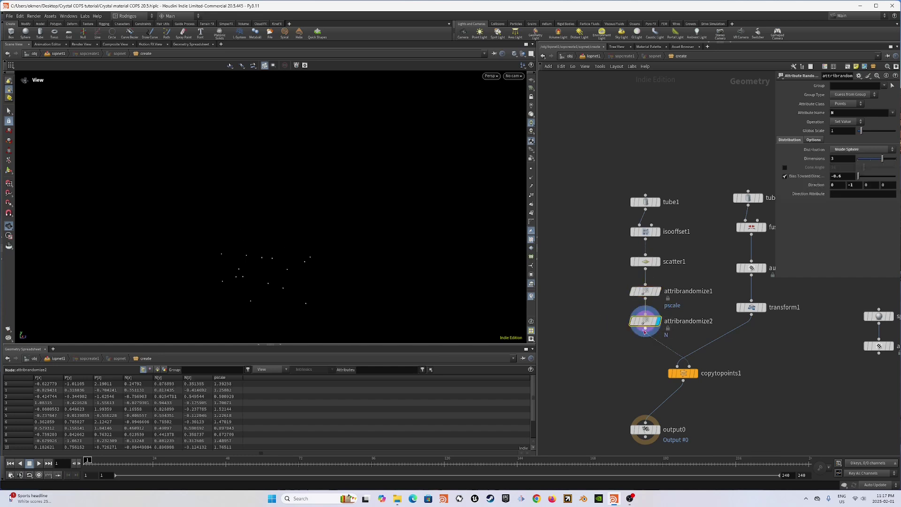
{"action": "left_click_drag", "start_coordinate": [271, 226], "coordinate": [353, 233]}
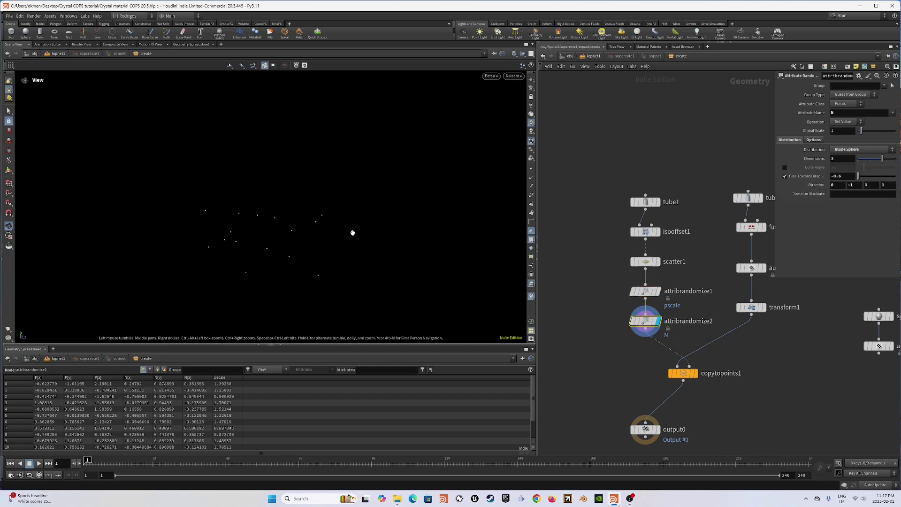
{"action": "left_click", "coordinate": [532, 177]}
{"action": "middle_click_drag", "start_coordinate": [717, 277], "coordinate": [697, 282]}
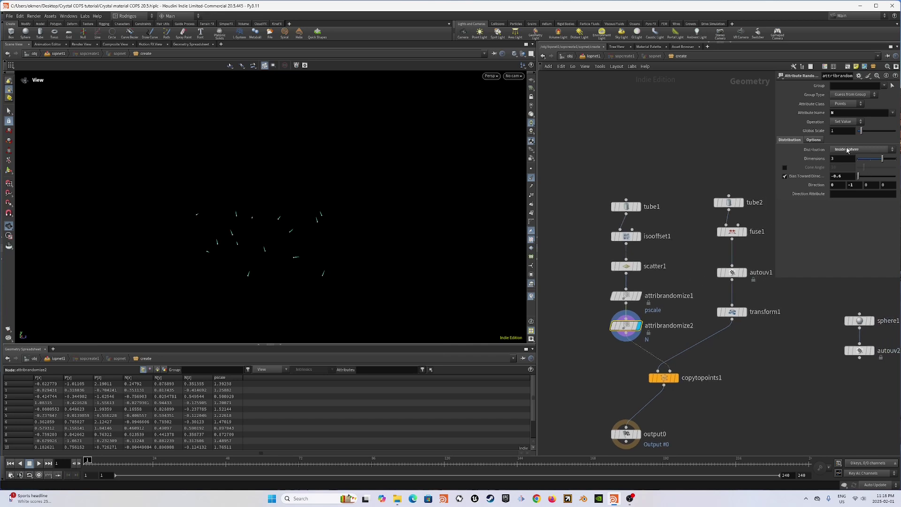
{"action": "middle_click_drag", "start_coordinate": [696, 183], "coordinate": [649, 190]}
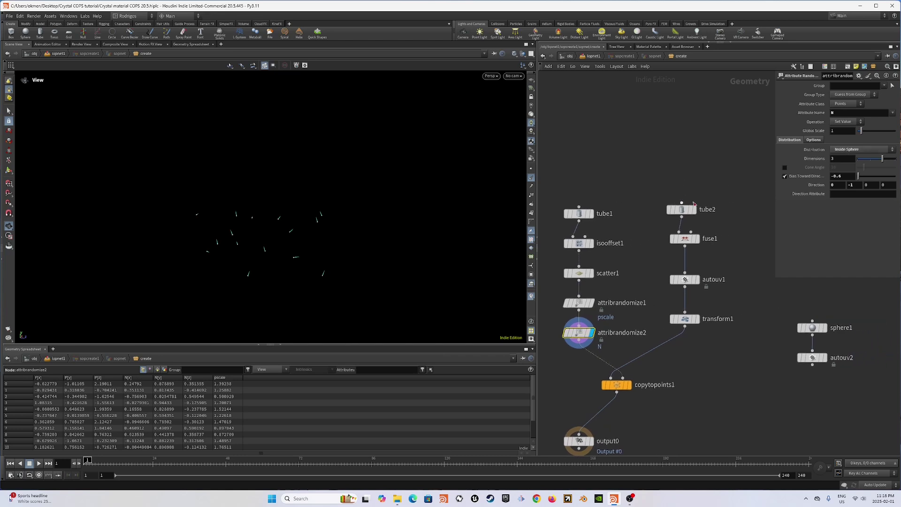
Display tube2 and fuse1 in turn and widen the parameter pane to review the fuse settings.
{"action": "left_click", "coordinate": [699, 193]}
{"action": "left_click", "coordinate": [682, 210]}
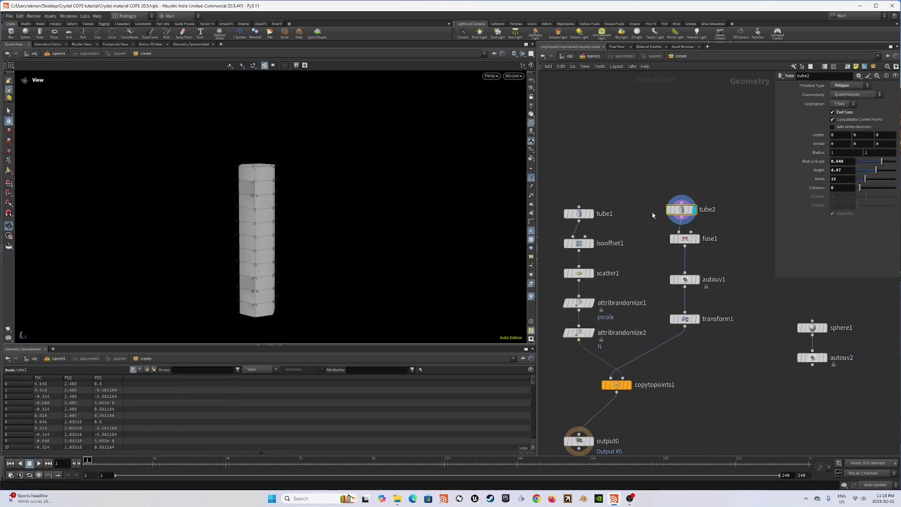
{"action": "left_click", "coordinate": [703, 239]}
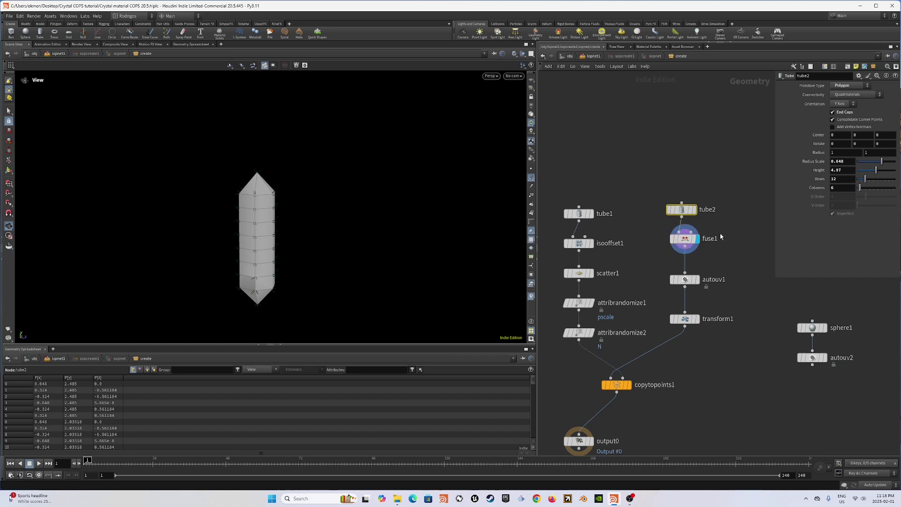
{"action": "left_click", "coordinate": [685, 240]}
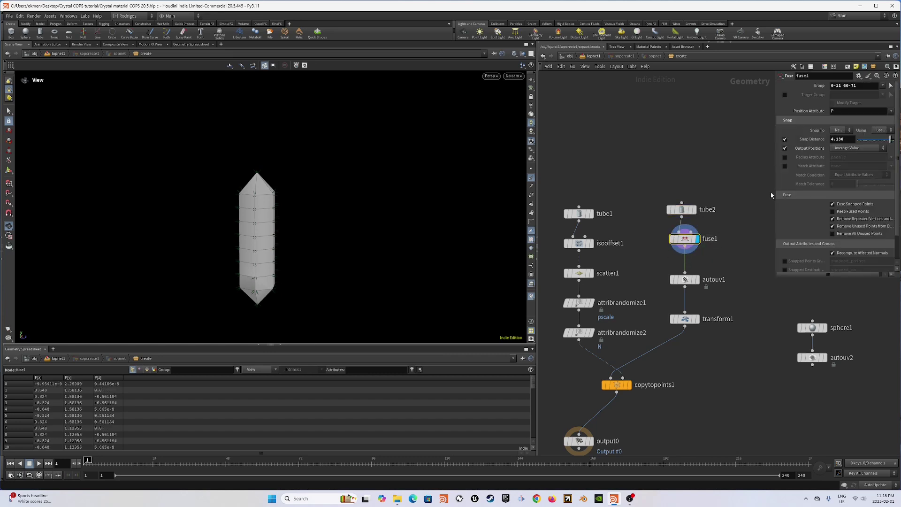
{"action": "left_click_drag", "start_coordinate": [773, 234], "coordinate": [733, 234]}
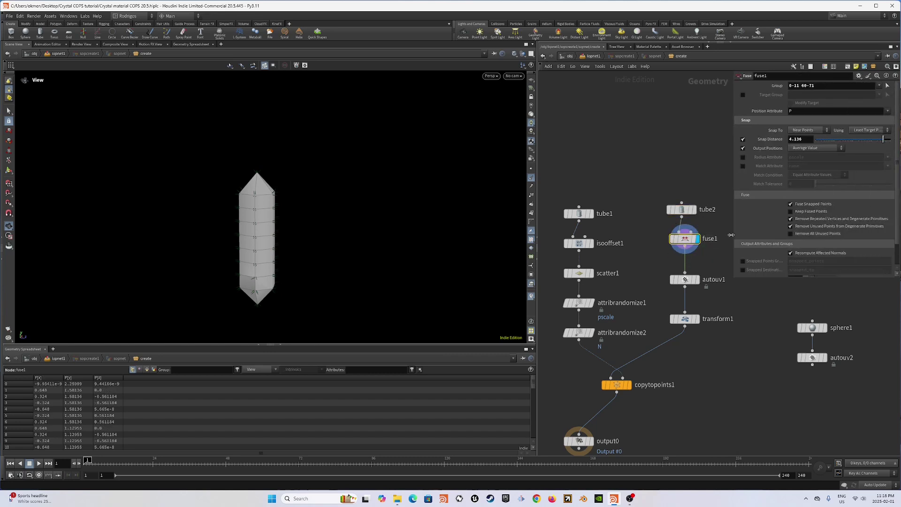
Display autouv1 and inspect the generated UVs around the single crystal.
{"action": "left_click", "coordinate": [698, 280]}
{"action": "left_click", "coordinate": [686, 280]}
{"action": "left_click_drag", "start_coordinate": [467, 262], "coordinate": [344, 239]}
{"action": "right_click_drag", "start_coordinate": [344, 240], "coordinate": [394, 199]}
{"action": "mouse_move", "coordinate": [393, 199]}
{"action": "left_mouse_down"}
{"action": "mouse_move", "coordinate": [304, 196]}
{"action": "mouse_move", "coordinate": [391, 194]}
{"action": "left_mouse_up"}
{"action": "scroll", "coordinate": [411, 201], "scroll_direction": "down", "scroll_amount": 3}
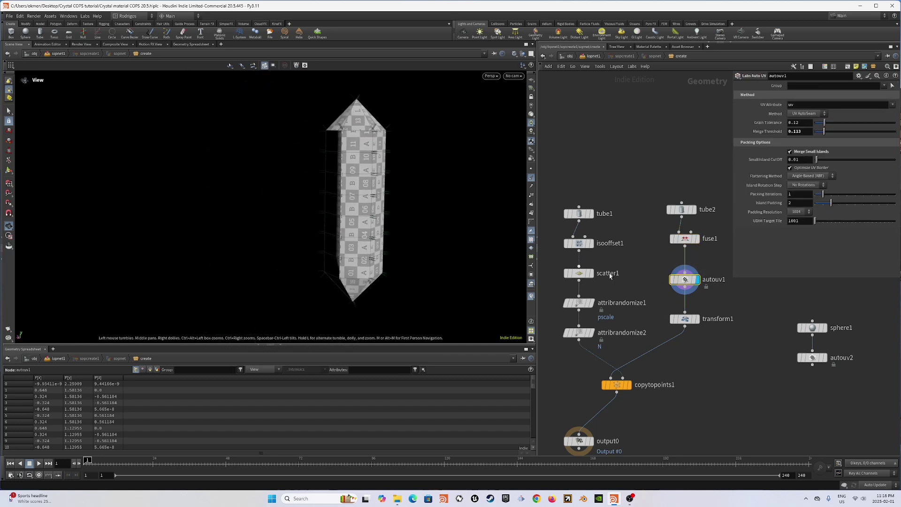
Display transform1 and review the crystal's translation and rotation values.
{"action": "left_click", "coordinate": [708, 310]}
{"action": "left_click", "coordinate": [684, 319]}
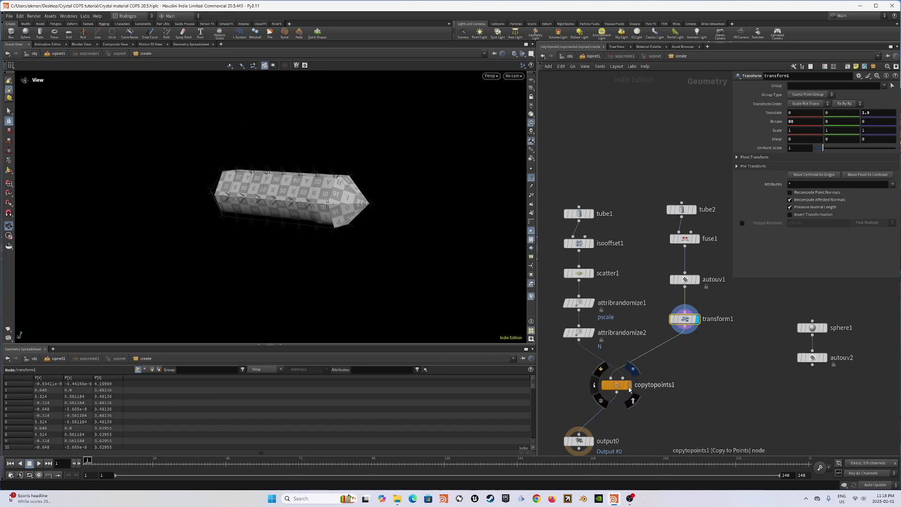
Display copytopoints1, hide the point normals and inspect the full crystal cluster from several sides.
{"action": "left_click", "coordinate": [640, 377]}
{"action": "left_click", "coordinate": [617, 385]}
{"action": "scroll", "coordinate": [216, 177], "scroll_direction": "down", "scroll_amount": 3}
{"action": "left_click_drag", "start_coordinate": [215, 177], "coordinate": [390, 207]}
{"action": "left_click", "coordinate": [531, 178]}
{"action": "left_click_drag", "start_coordinate": [277, 187], "coordinate": [402, 215]}
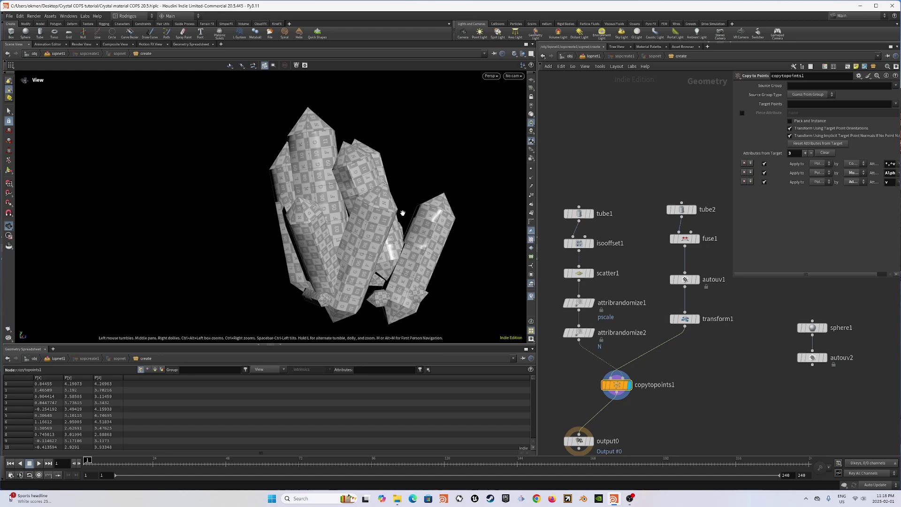
{"action": "left_click_drag", "start_coordinate": [402, 214], "coordinate": [511, 238]}
{"action": "left_click_drag", "start_coordinate": [414, 269], "coordinate": [371, 244]}
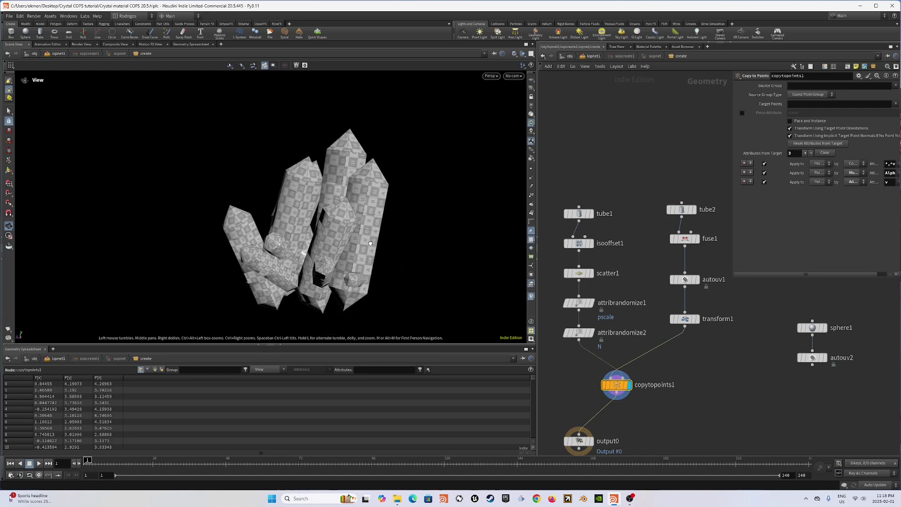
Return to the Solaris network and switch the viewport renderer from Karma XPU to Houdini VK.
{"action": "key", "text": "u"}
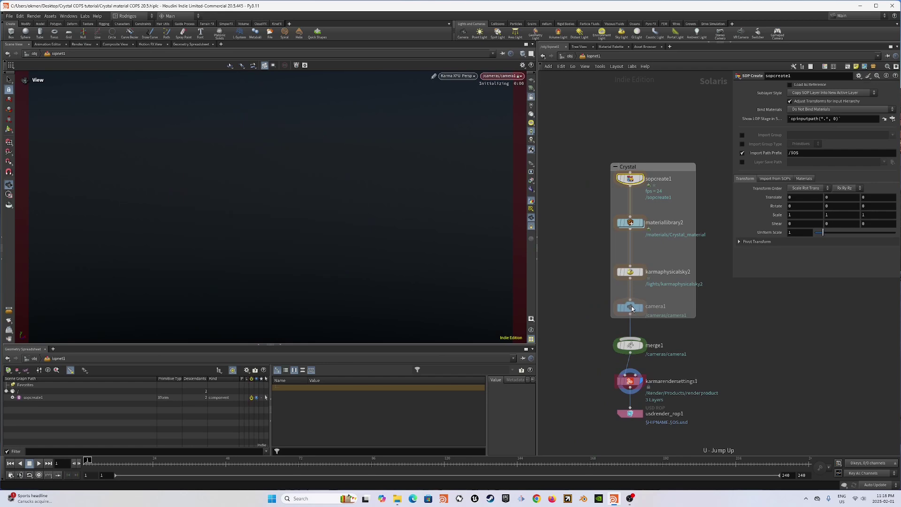
{"action": "left_click", "coordinate": [458, 76]}
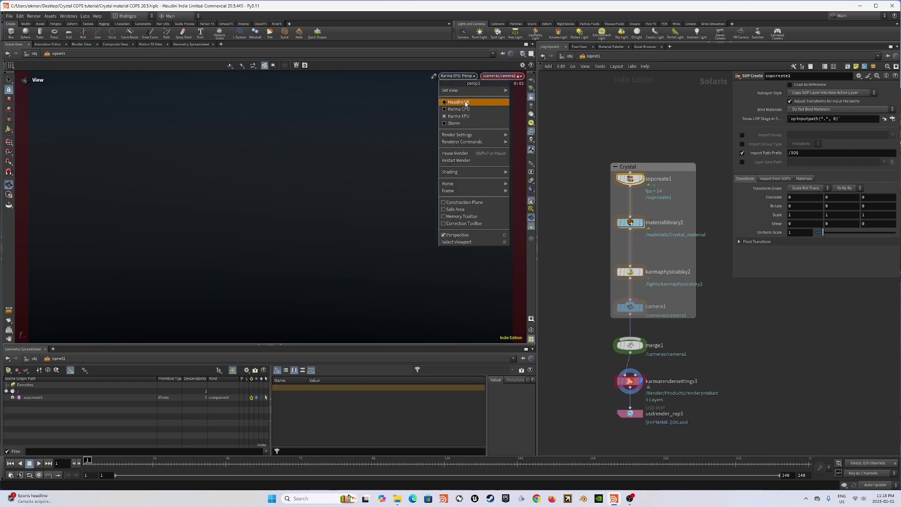
{"action": "left_click", "coordinate": [465, 103]}
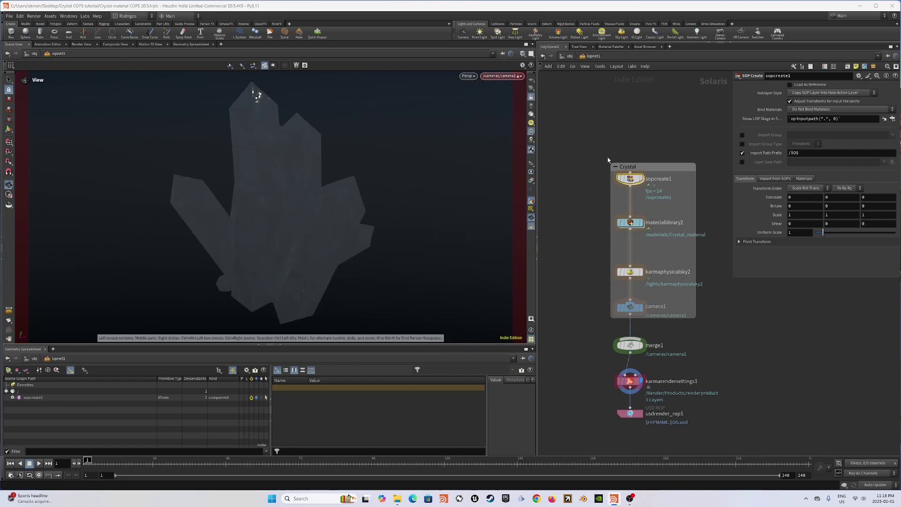
Display materiallibrary2, review its material assignment and open the network inside it.
{"action": "left_click", "coordinate": [642, 223]}
{"action": "left_click_drag", "start_coordinate": [667, 199], "coordinate": [596, 243]}
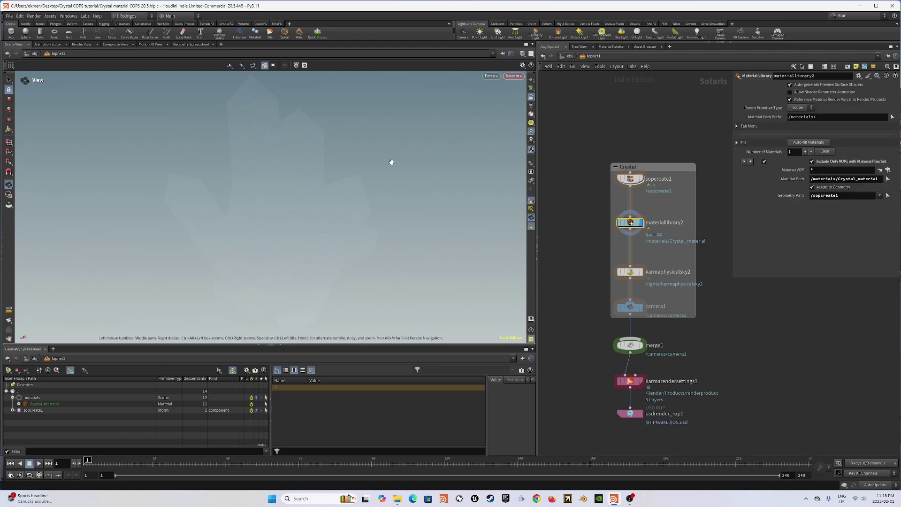
{"action": "double_click", "coordinate": [631, 223]}
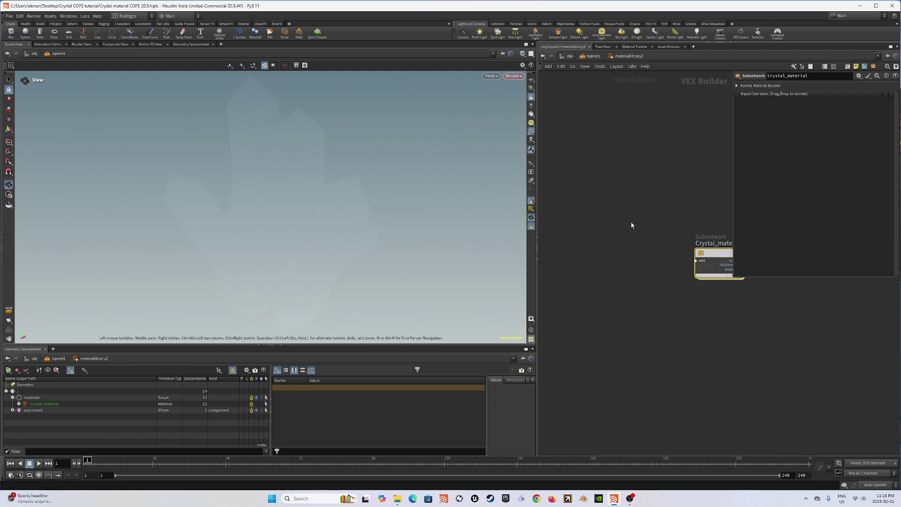
Open the Crystal_material network and set the viewport background's color scheme to Dark.
{"action": "double_click", "coordinate": [670, 269]}
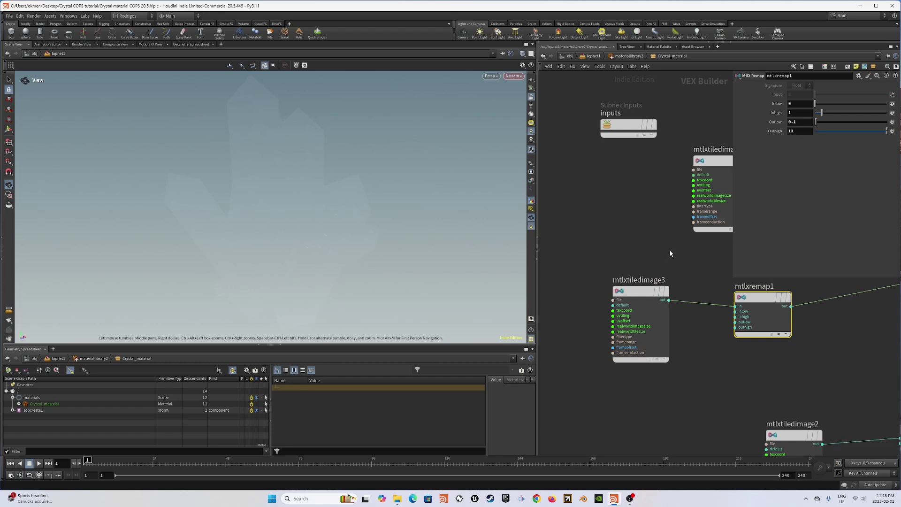
{"action": "middle_click_drag", "start_coordinate": [670, 254], "coordinate": [628, 278]}
{"action": "key", "text": "d"}
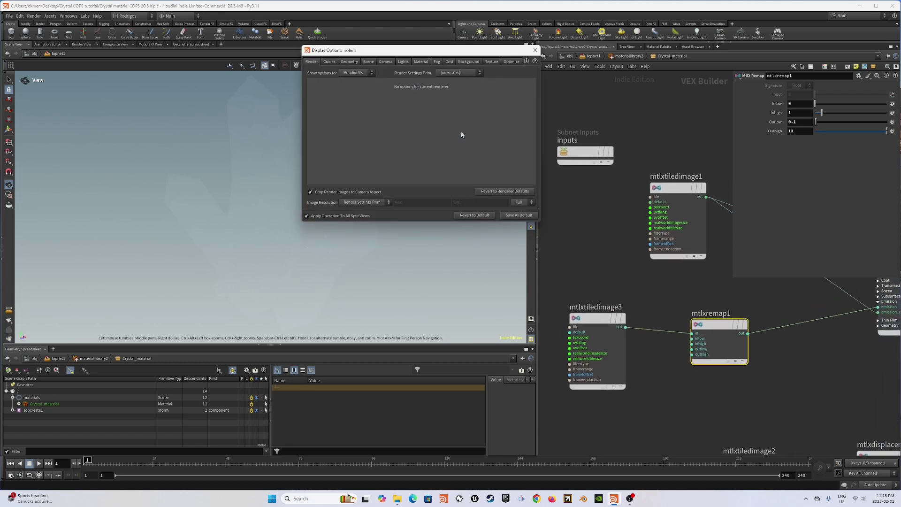
{"action": "left_click", "coordinate": [463, 63]}
{"action": "left_click", "coordinate": [361, 73]}
{"action": "left_click", "coordinate": [359, 79]}
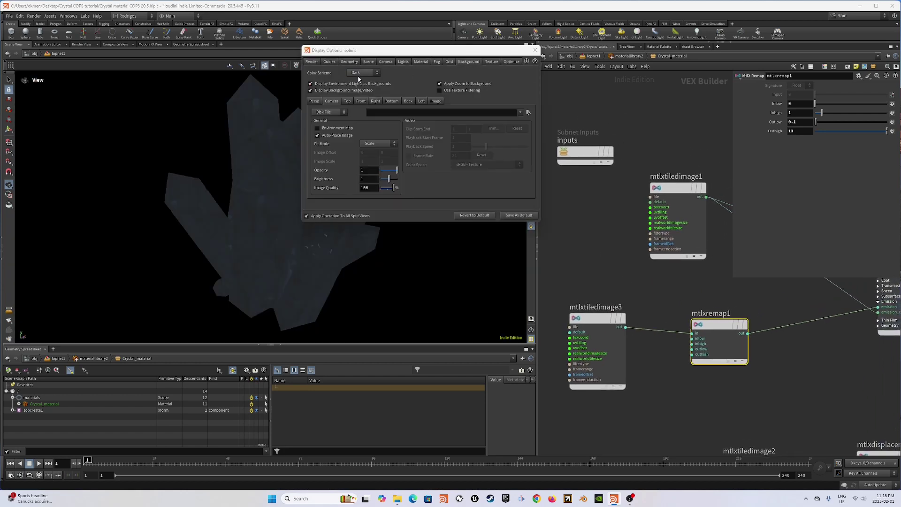
{"action": "left_click", "coordinate": [535, 49]}
Review the mtlxtiledimage1 settings and examine the op: path in its file parameter that references the Copernicus Crystal_color output.
{"action": "scroll", "coordinate": [623, 162], "scroll_direction": "down", "scroll_amount": 2}
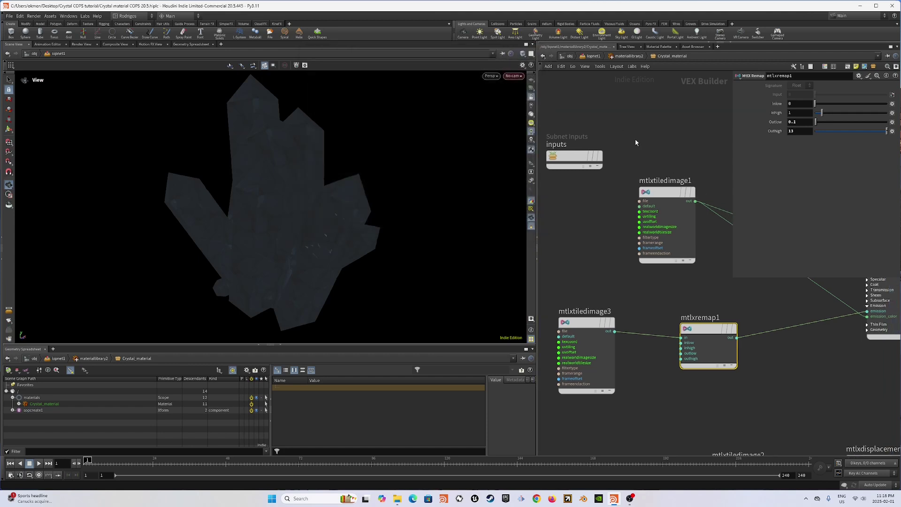
{"action": "left_click", "coordinate": [643, 221]}
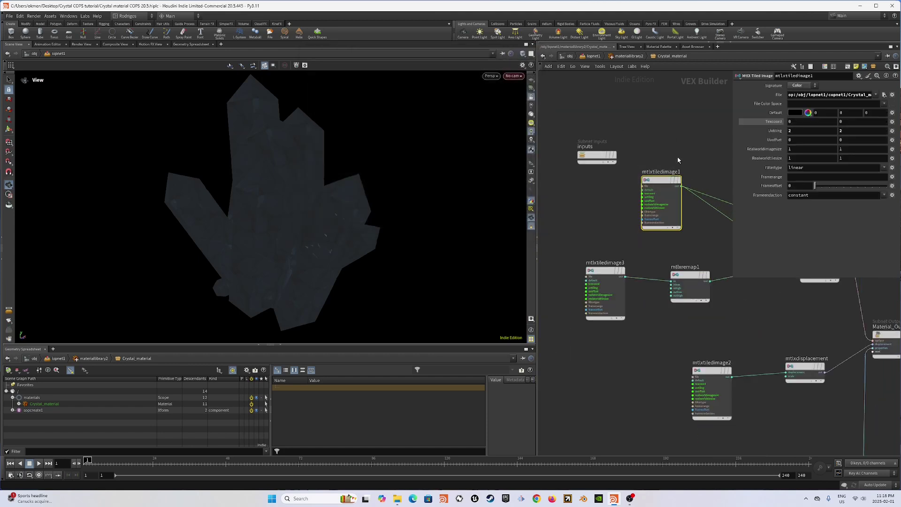
{"action": "scroll", "coordinate": [642, 165], "scroll_direction": "down", "scroll_amount": 3}
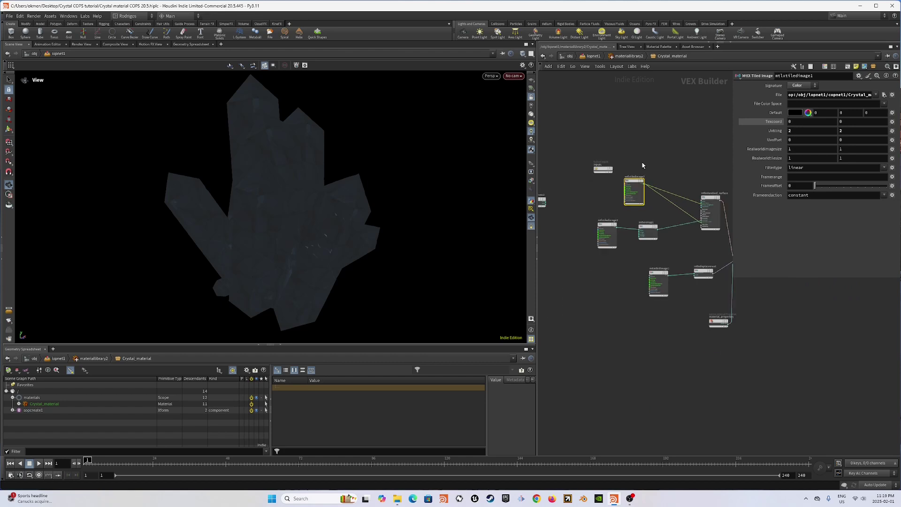
{"action": "scroll", "coordinate": [657, 165], "scroll_direction": "up", "scroll_amount": 2}
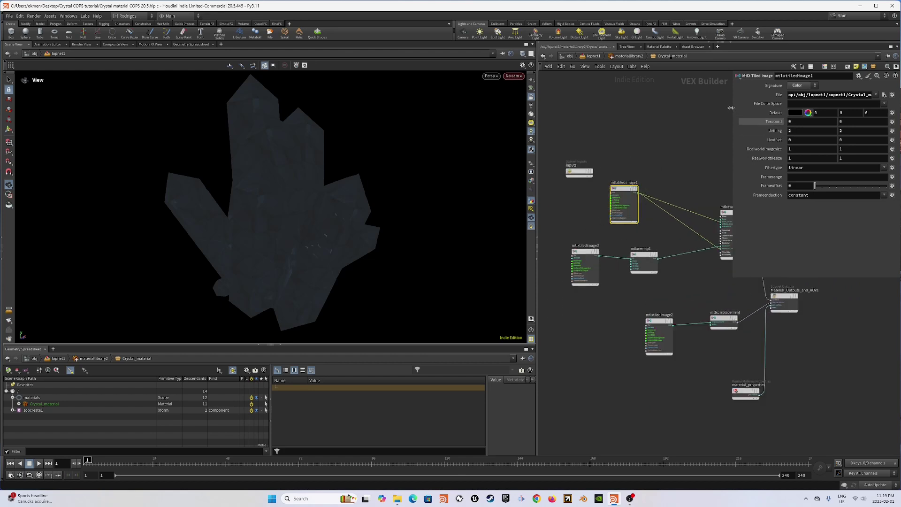
{"action": "left_click_drag", "start_coordinate": [731, 108], "coordinate": [630, 107]}
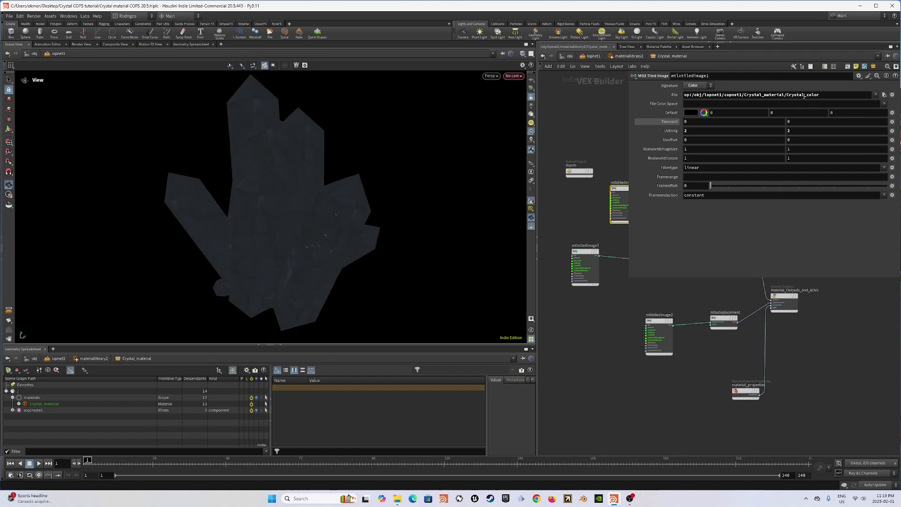
{"action": "left_click_drag", "start_coordinate": [830, 93], "coordinate": [704, 98]}
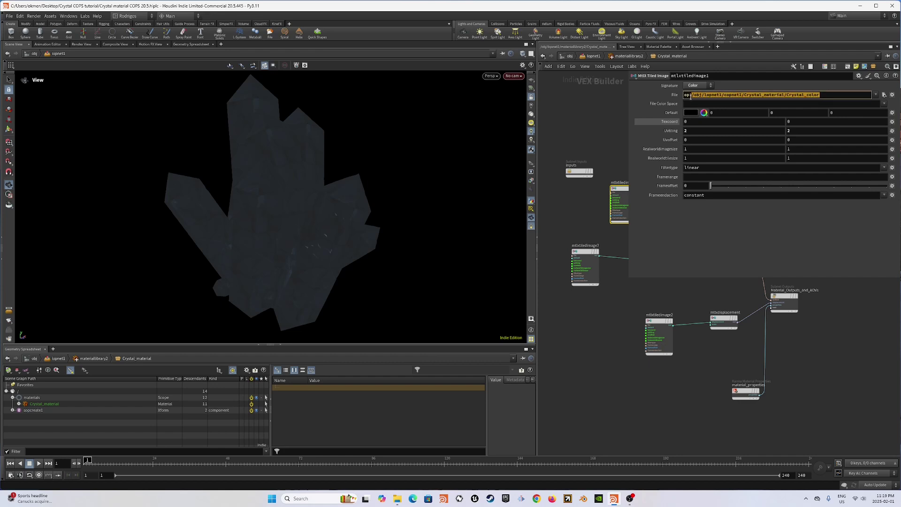
{"action": "left_click", "coordinate": [690, 96]}
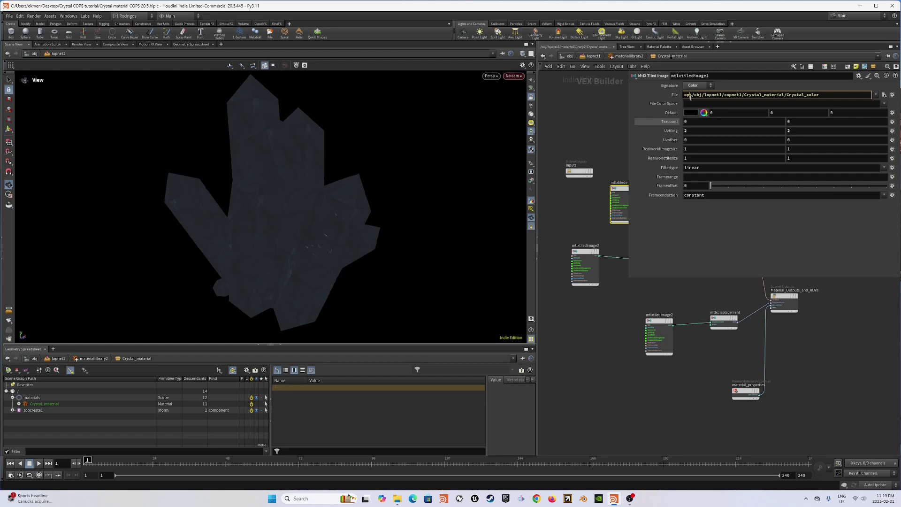
{"action": "middle_click_drag", "start_coordinate": [622, 142], "coordinate": [588, 121]}
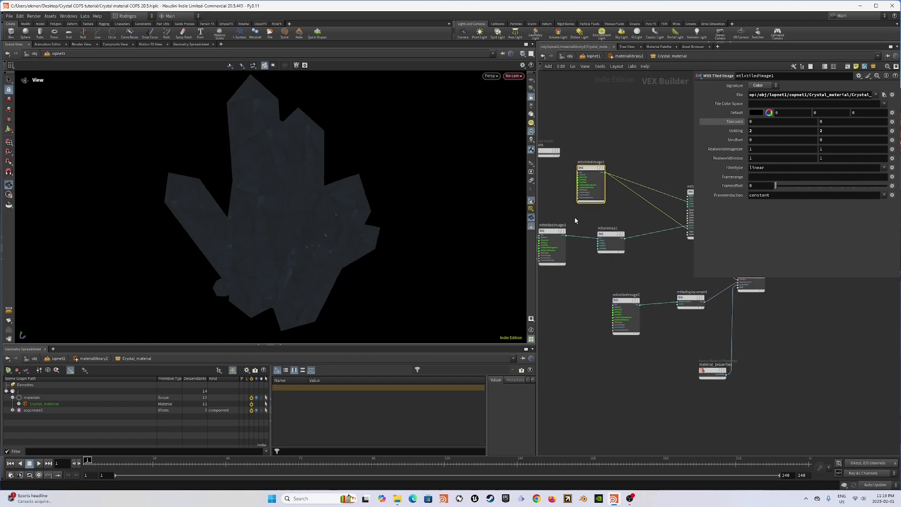
Review mtlxtiledimage3 and the mtlxremap1 range, and trace their connection to the standard surface's emission input.
{"action": "left_click", "coordinate": [553, 233]}
{"action": "middle_click_drag", "start_coordinate": [629, 220], "coordinate": [602, 227]}
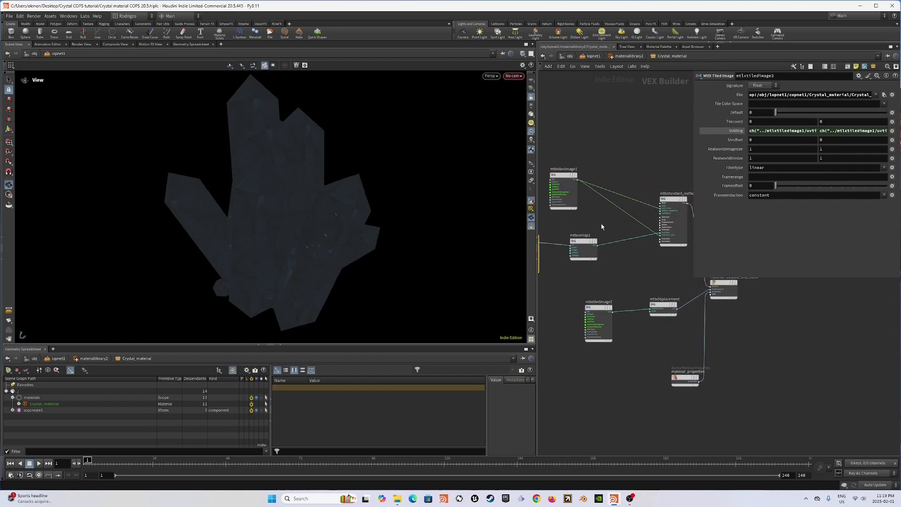
{"action": "left_click", "coordinate": [584, 256]}
{"action": "scroll", "coordinate": [665, 232], "scroll_direction": "up", "scroll_amount": 3}
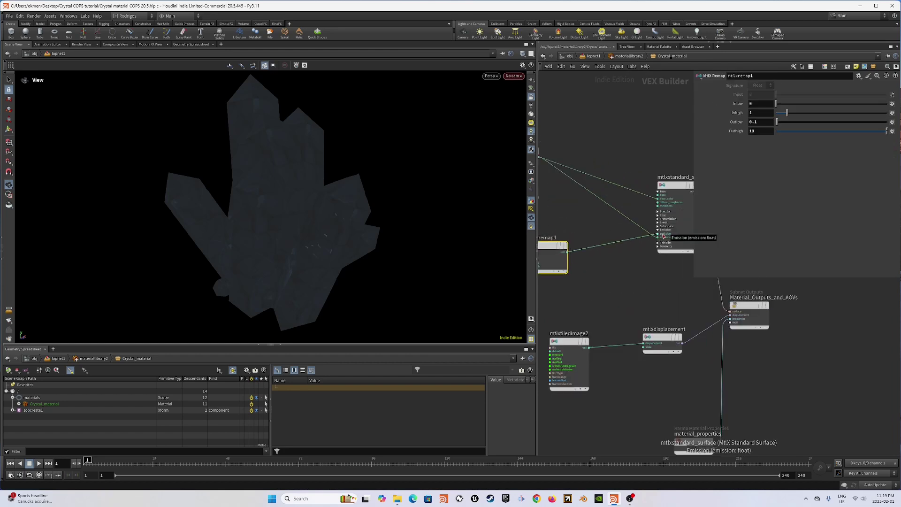
{"action": "middle_click_drag", "start_coordinate": [573, 180], "coordinate": [647, 238]}
Trace which standard surface inputs mtlxtiledimage1 feeds, and review mtlxtiledimage2 with the mtlxdisplacement scale.
{"action": "left_click", "coordinate": [585, 243]}
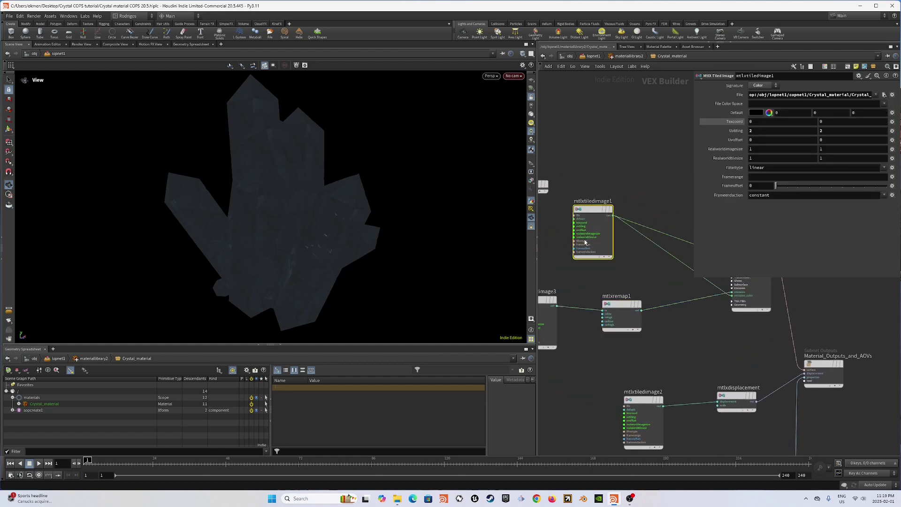
{"action": "middle_click_drag", "start_coordinate": [654, 187], "coordinate": [588, 194]}
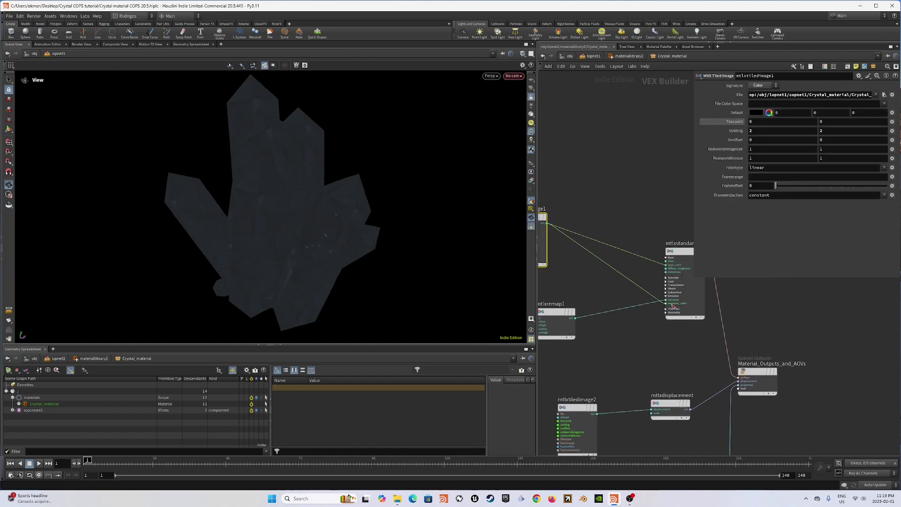
{"action": "middle_click_drag", "start_coordinate": [619, 350], "coordinate": [671, 353]}
{"action": "left_click", "coordinate": [608, 441]}
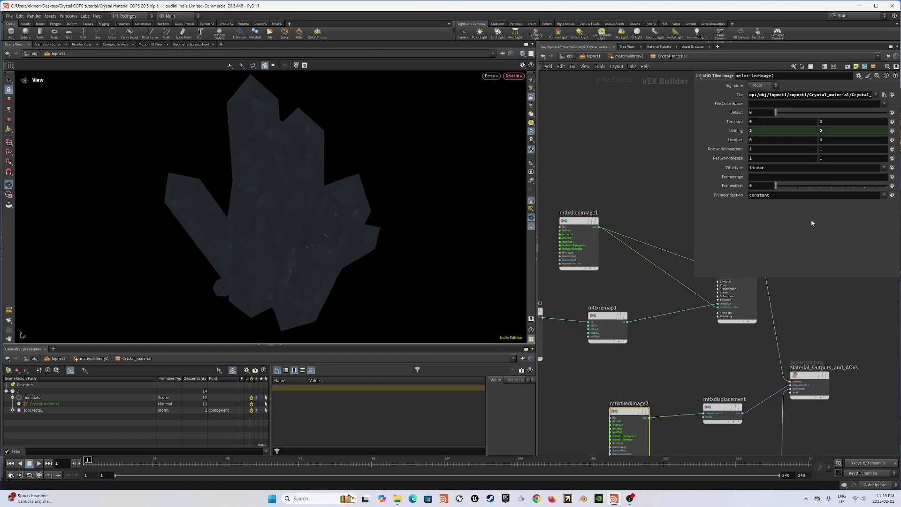
{"action": "left_click", "coordinate": [718, 412]}
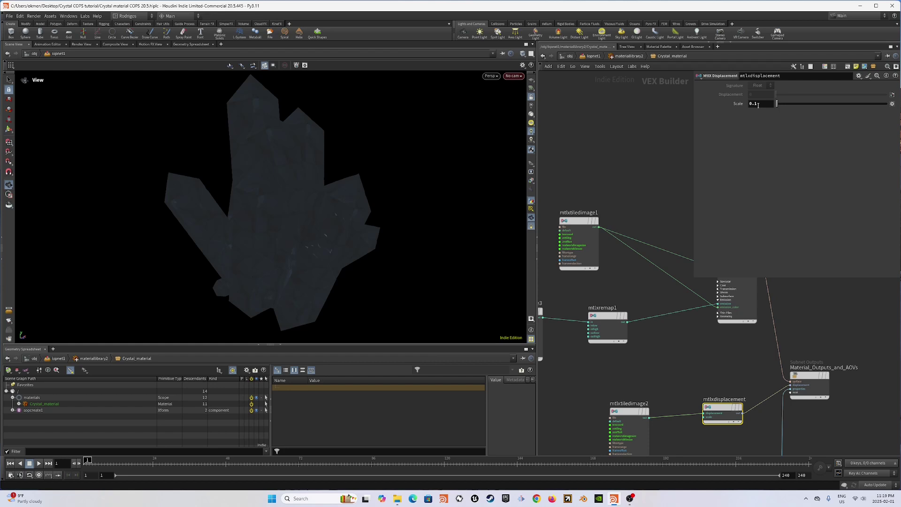
Select mtlxremap1 and switch the viewport renderer to Karma XPU.
{"action": "middle_click_drag", "start_coordinate": [604, 297], "coordinate": [640, 291]}
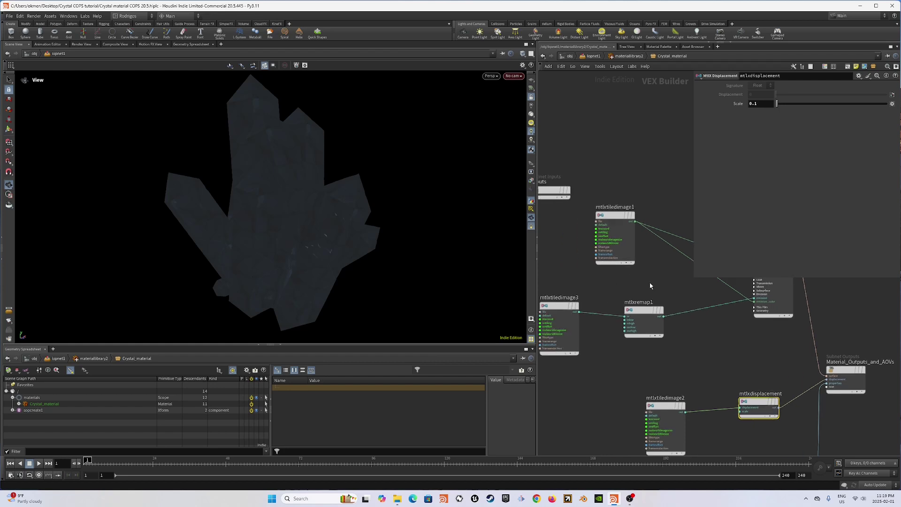
{"action": "left_click", "coordinate": [642, 321]}
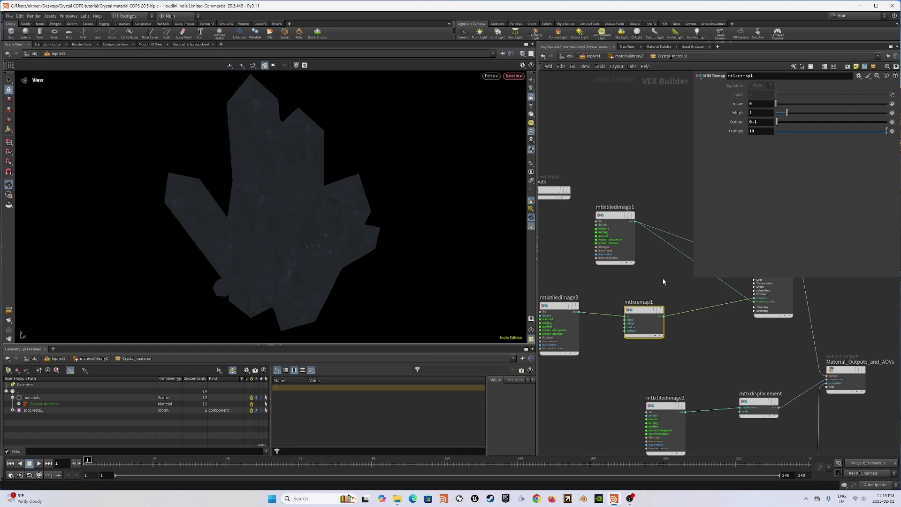
{"action": "scroll", "coordinate": [634, 287], "scroll_direction": "down", "scroll_amount": 5}
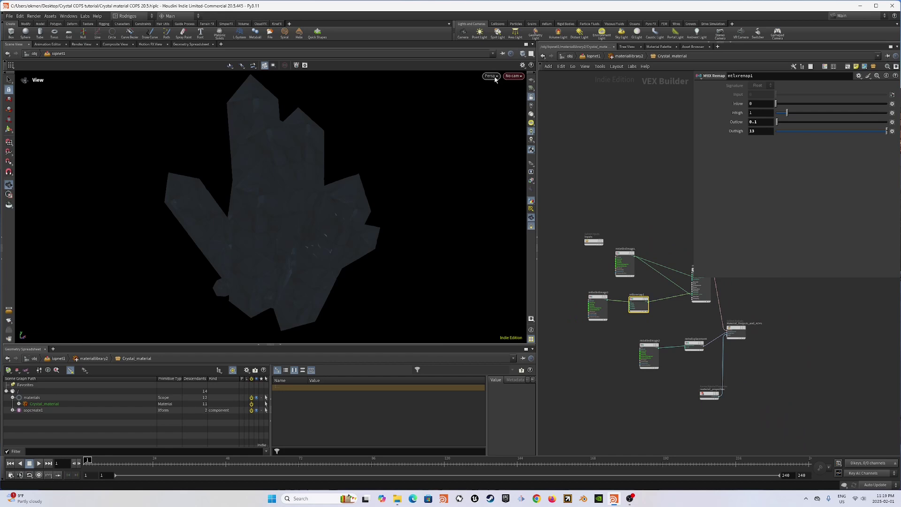
{"action": "left_click", "coordinate": [532, 114]}
{"action": "left_click", "coordinate": [510, 118]}
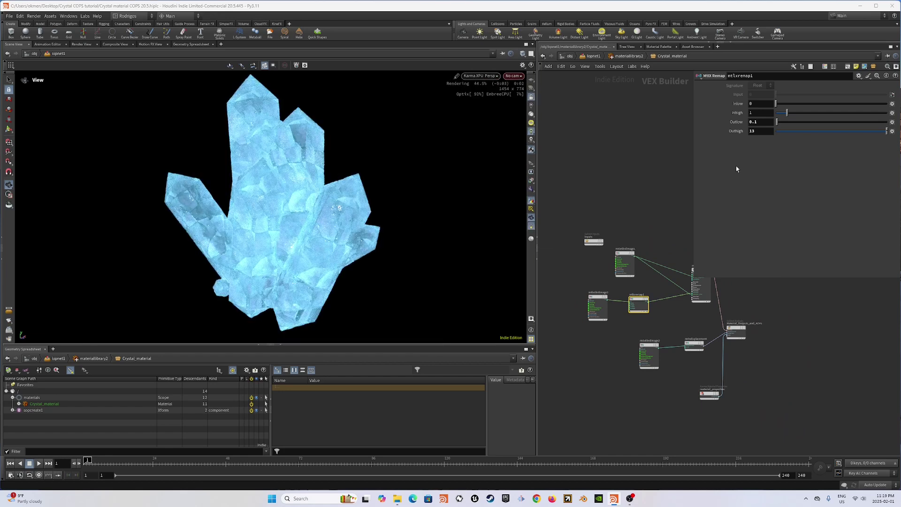
Try Outhigh values of 1 and 11 on mtlxremap1 to compare the crystal's emission strength.
{"action": "left_click_drag", "start_coordinate": [761, 132], "coordinate": [670, 139]}
{"action": "type", "text": "1"}
{"action": "key", "text": "Return"}
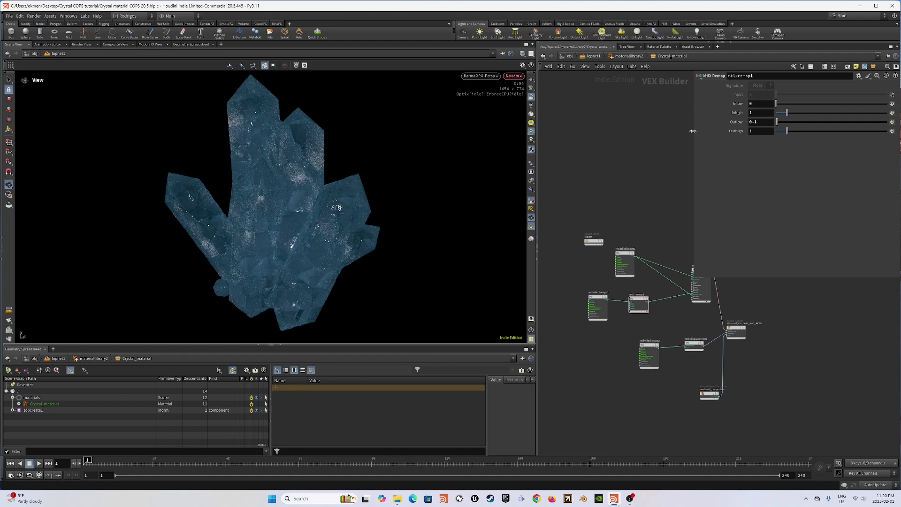
{"action": "left_click", "coordinate": [757, 131]}
{"action": "type", "text": "11"}
{"action": "key", "text": "Return"}
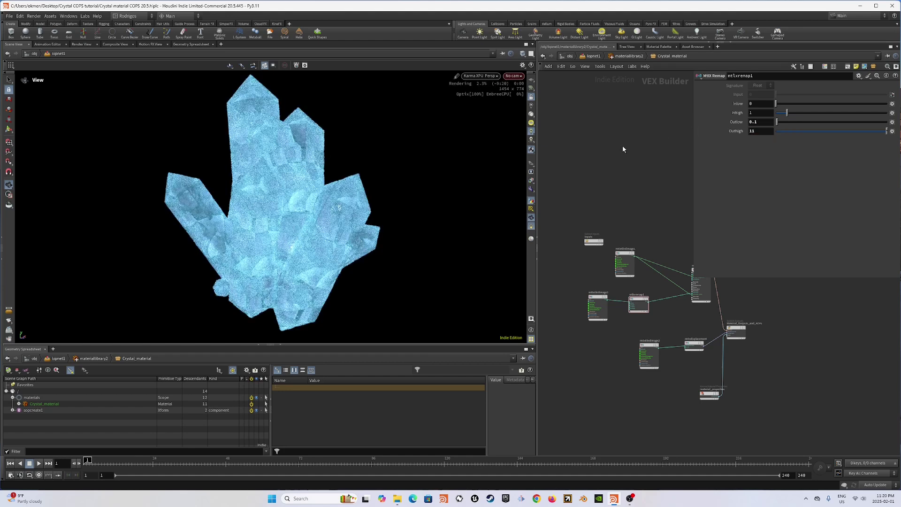
Set the Outhigh of mtlxremap1 to 13 and inspect the rendered crystal cluster.
{"action": "left_click", "coordinate": [763, 131]}
{"action": "type", "text": "13"}
{"action": "key", "text": "Return"}
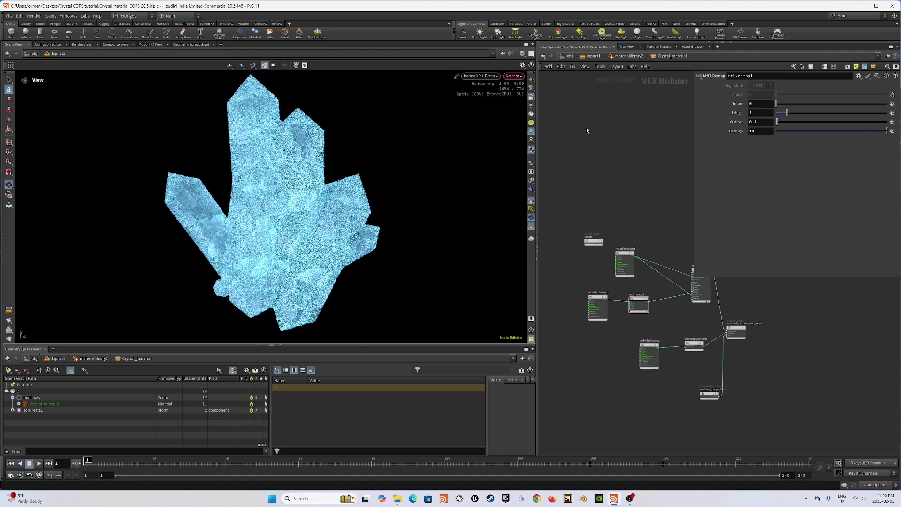
{"action": "mouse_move", "coordinate": [285, 195]}
{"action": "left_mouse_down"}
{"action": "mouse_move", "coordinate": [293, 193]}
{"action": "mouse_move", "coordinate": [273, 194]}
{"action": "left_mouse_up"}
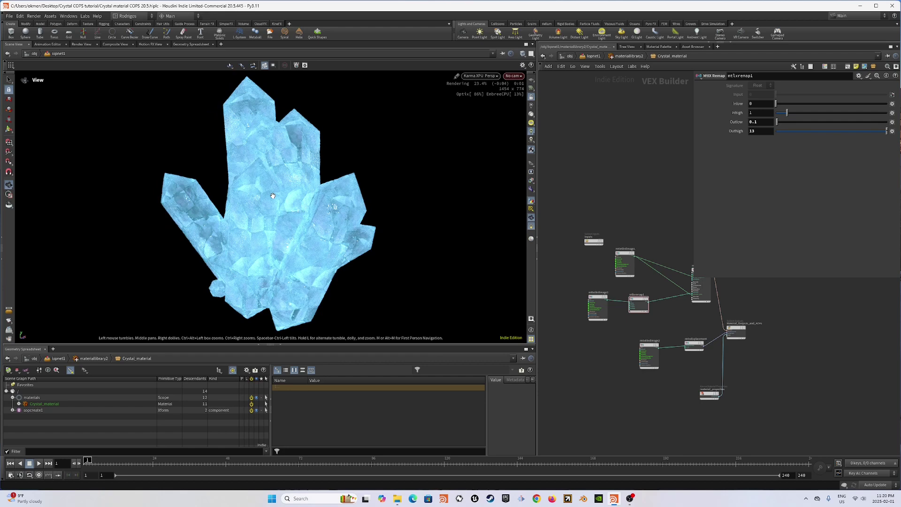
Select mtlxstandard_surface and review its base, specular, transmission and emission settings.
{"action": "left_click_drag", "start_coordinate": [603, 231], "coordinate": [636, 298]}
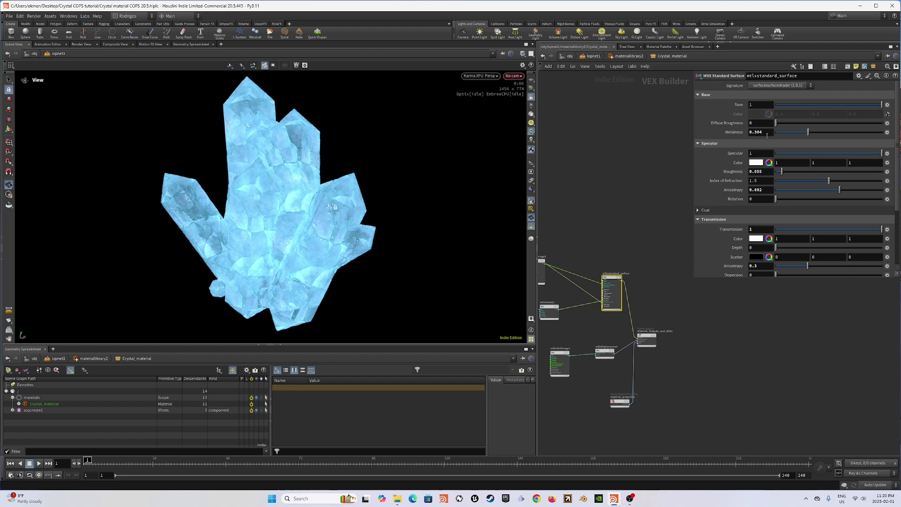
{"action": "scroll", "coordinate": [738, 170], "scroll_direction": "down", "scroll_amount": 3}
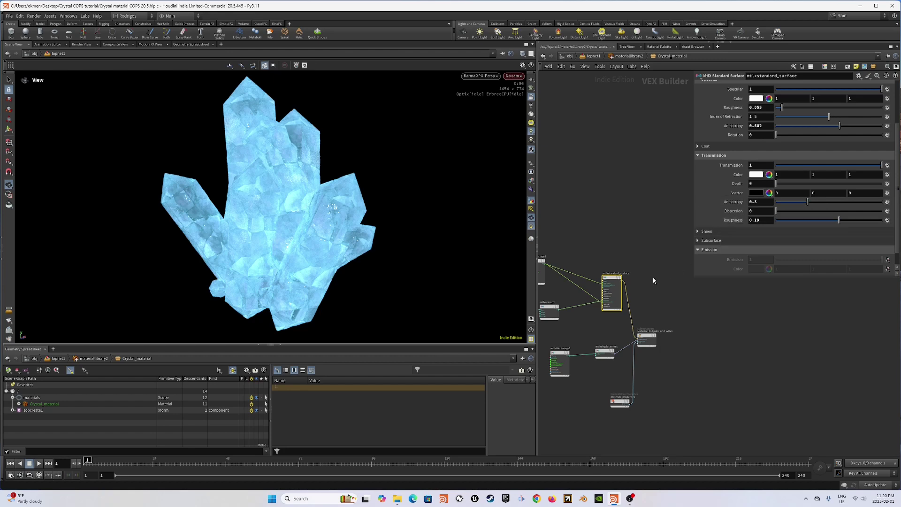
{"action": "scroll", "coordinate": [744, 230], "scroll_direction": "down", "scroll_amount": 1}
{"action": "middle_click_drag", "start_coordinate": [647, 245], "coordinate": [659, 247]}
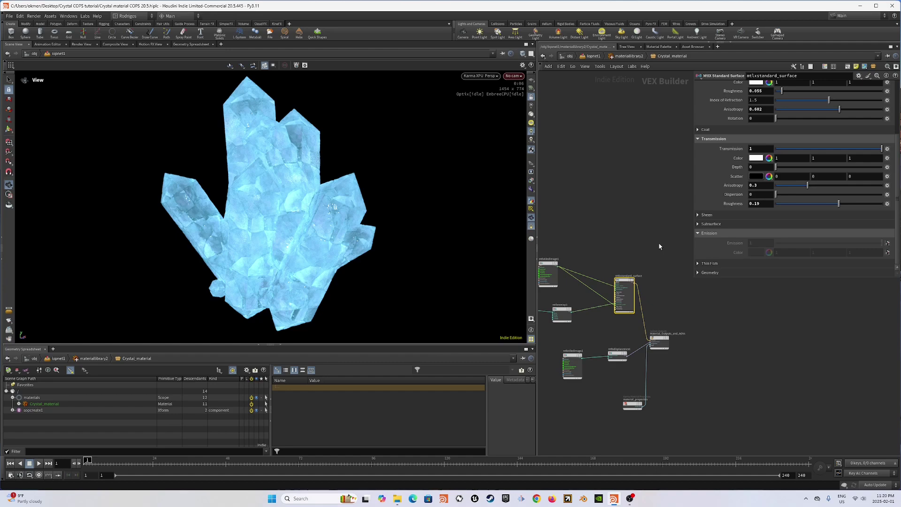
Return to the Solaris network, display karmaphysicalsky2 and review its sun and intensity settings.
{"action": "key", "text": "u"}
{"action": "key", "text": "u"}
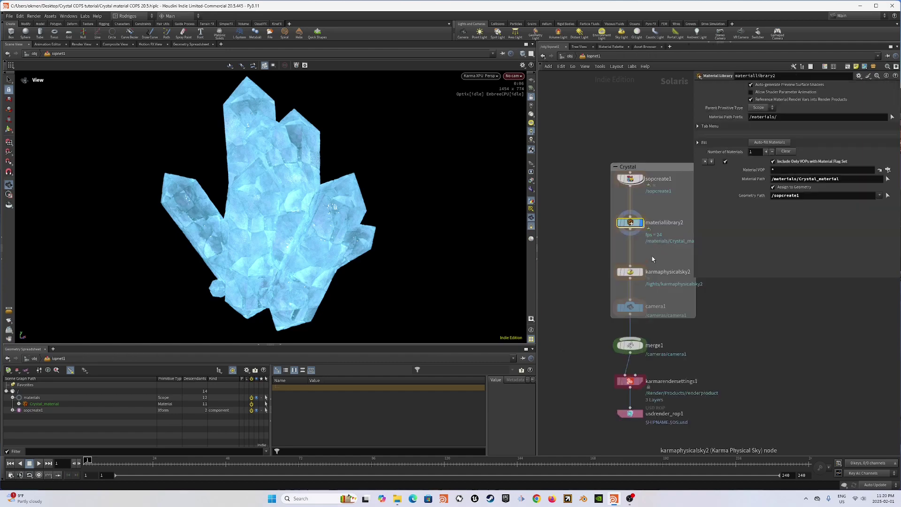
{"action": "left_click", "coordinate": [642, 273]}
{"action": "left_click_drag", "start_coordinate": [662, 255], "coordinate": [648, 275]}
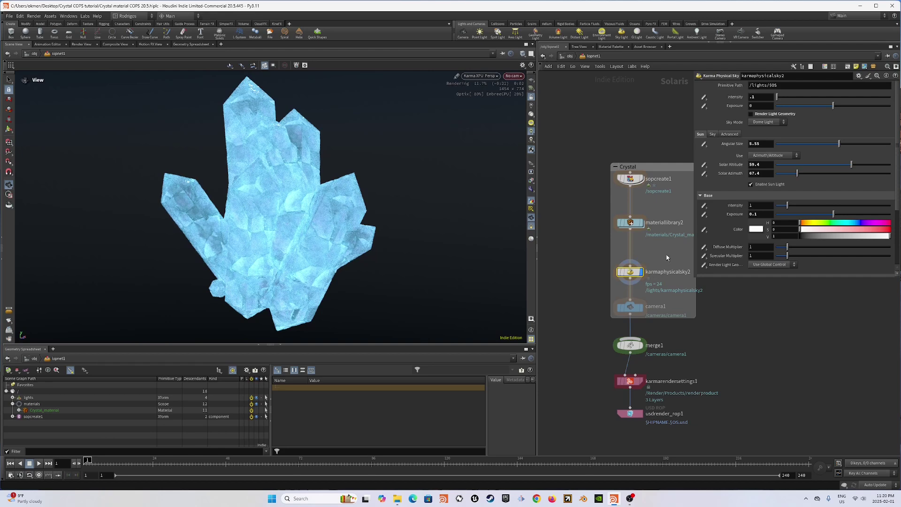
{"action": "middle_click_drag", "start_coordinate": [668, 257], "coordinate": [652, 236]}
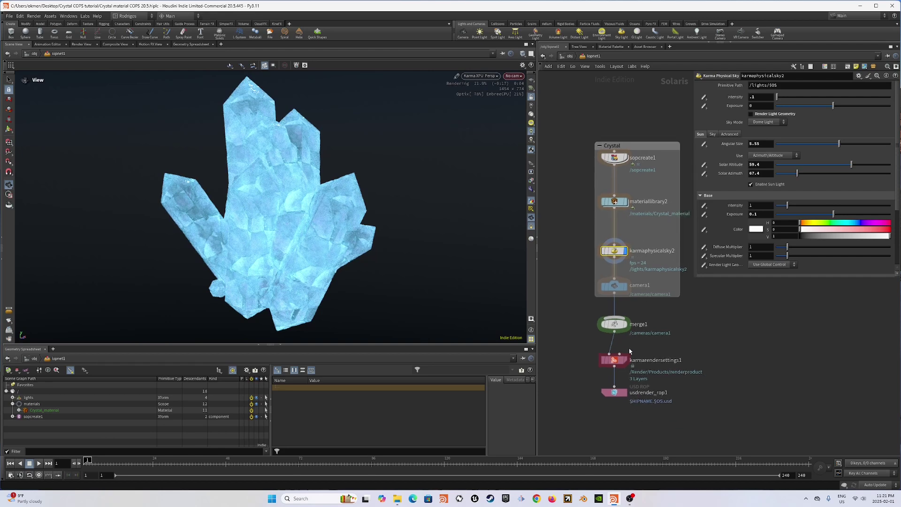
Display karmarendersettings1 and review its rendering limits.
{"action": "left_click", "coordinate": [614, 360]}
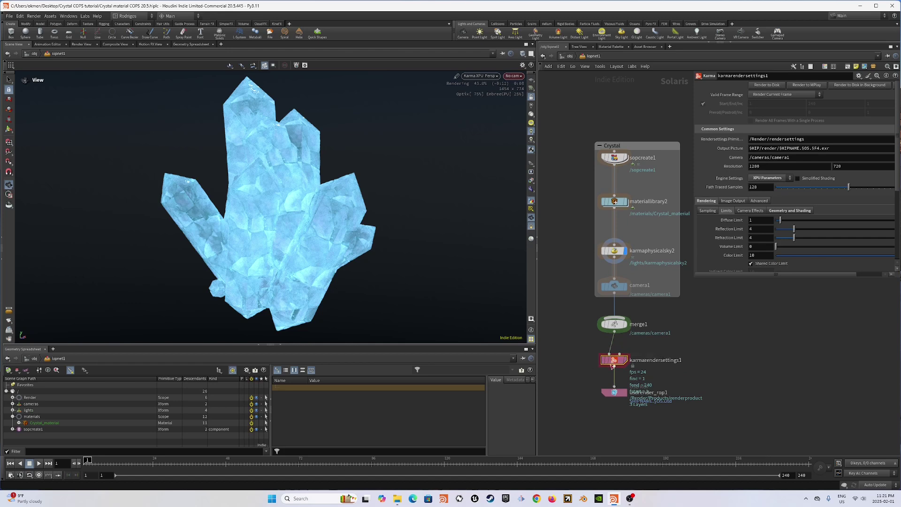
{"action": "left_click", "coordinate": [626, 360]}
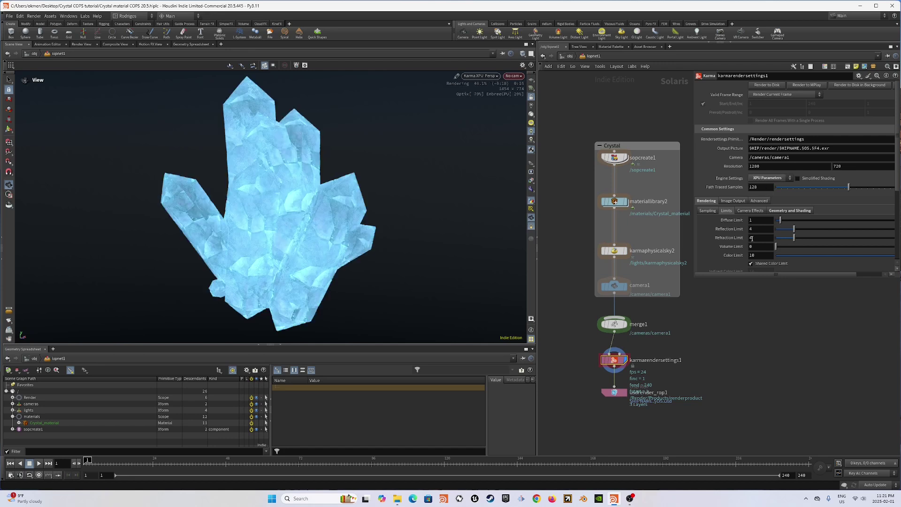
Try a Refraction Limit of 0 in karmarendersettings1 and inspect its effect on the crystals up close.
{"action": "left_click_drag", "start_coordinate": [794, 238], "coordinate": [776, 240]}
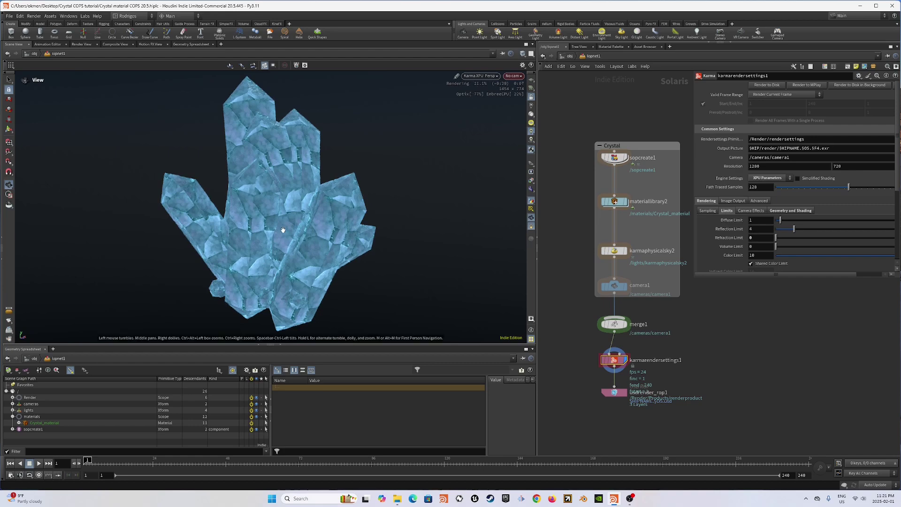
{"action": "right_click_drag", "start_coordinate": [306, 241], "coordinate": [333, 238]}
{"action": "scroll", "coordinate": [333, 239], "scroll_direction": "up", "scroll_amount": 2}
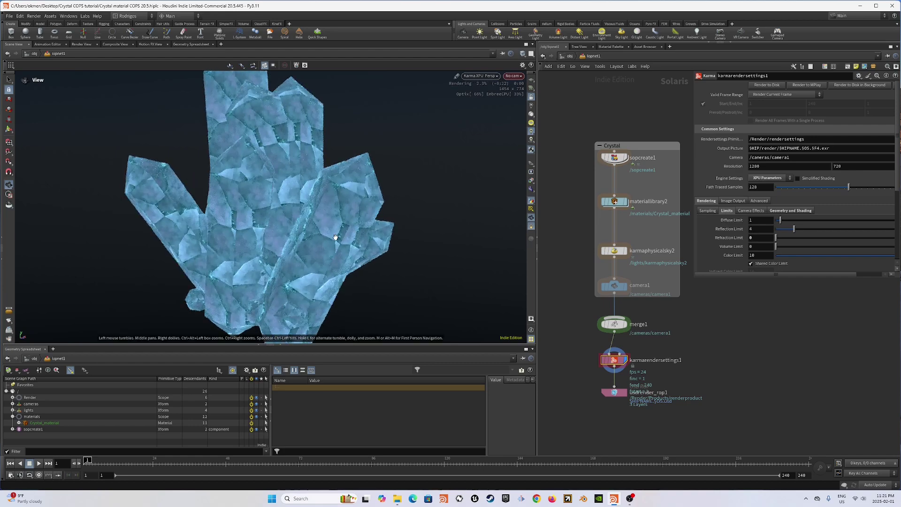
{"action": "scroll", "coordinate": [335, 237], "scroll_direction": "down", "scroll_amount": 3}
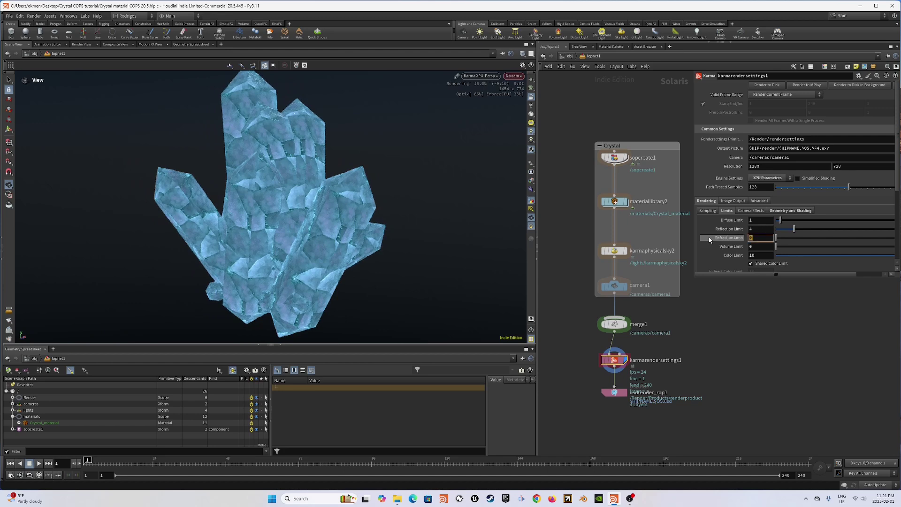
Set the Refraction Limit of karmarendersettings1 to 10 and inspect the crystal cluster's render.
{"action": "type", "text": "10"}
{"action": "key", "text": "Return"}
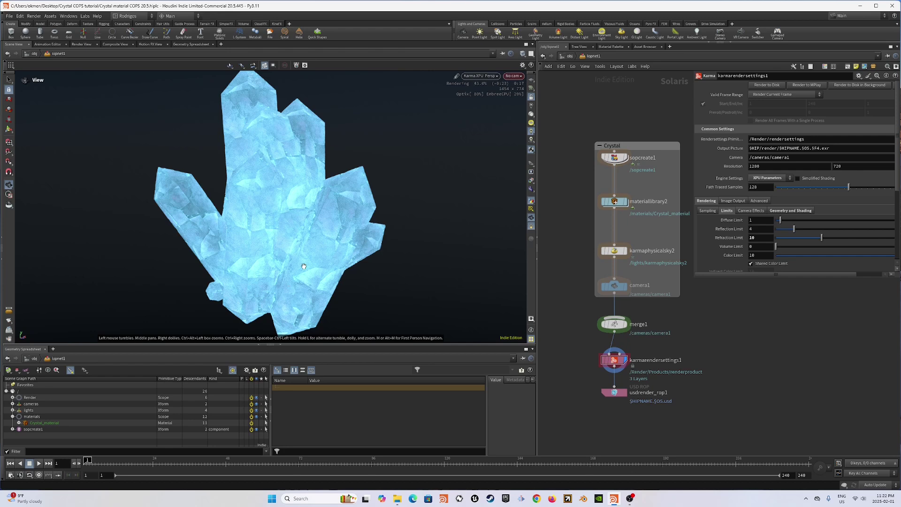
{"action": "right_click_drag", "start_coordinate": [308, 262], "coordinate": [296, 263]}
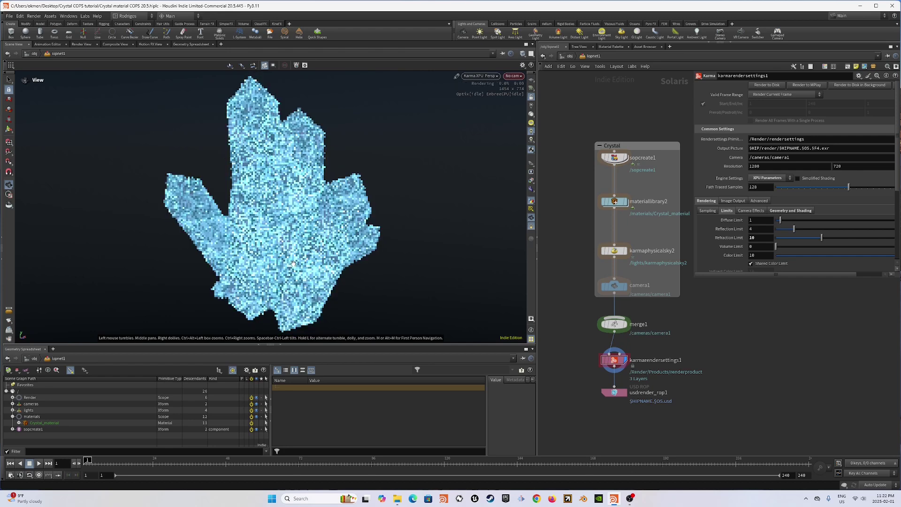
{"action": "left_click_drag", "start_coordinate": [296, 263], "coordinate": [305, 252]}
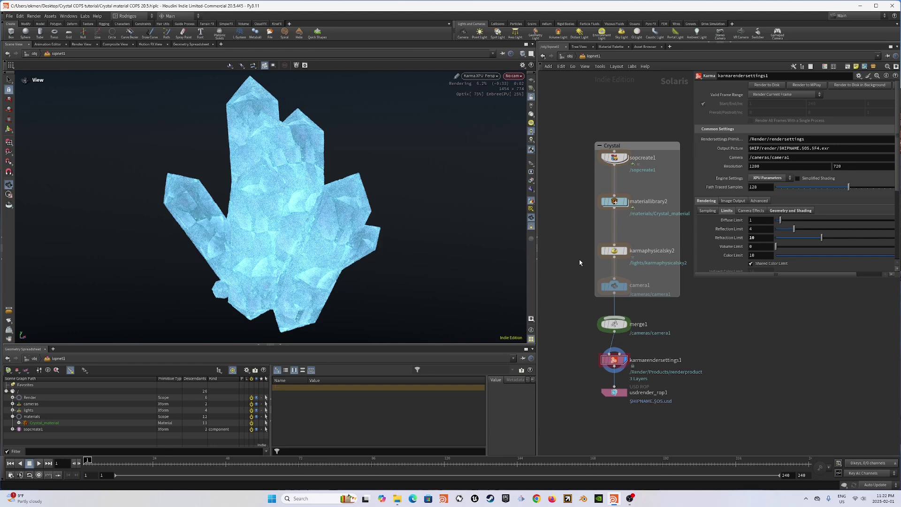